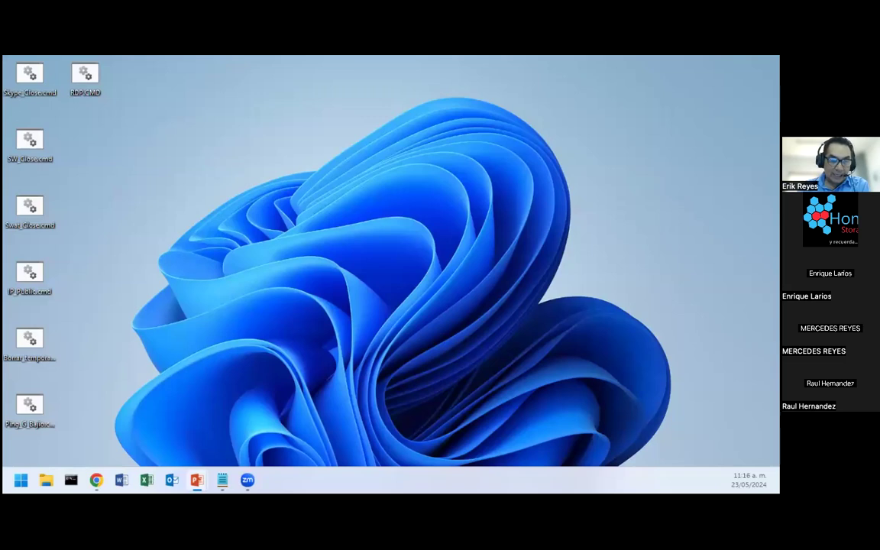
Step: Sign in to NAS666304 as the administrator account with the saved password
key("alt+Tab")
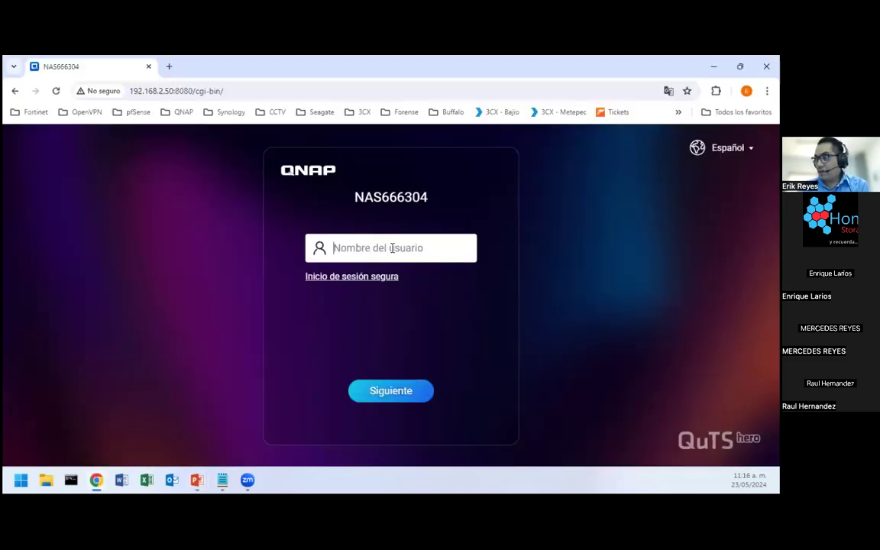
left_click(391, 246)
type("NAS666304")
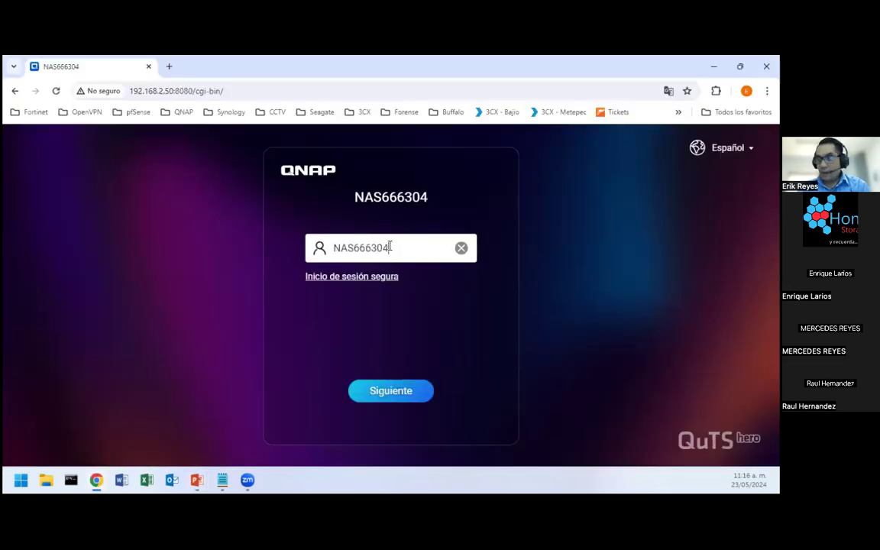
left_click_drag(399, 247, 302, 257)
key("BackSpace")
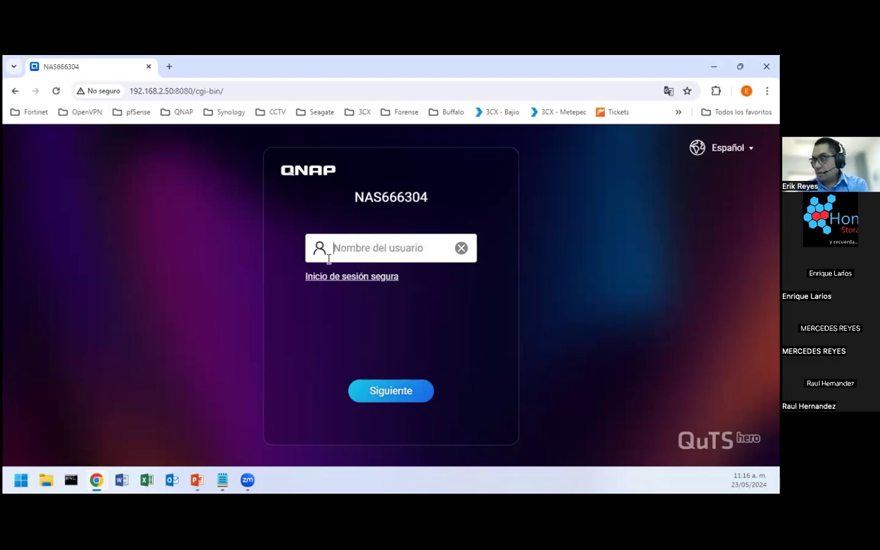
left_click(348, 249)
left_click(390, 272)
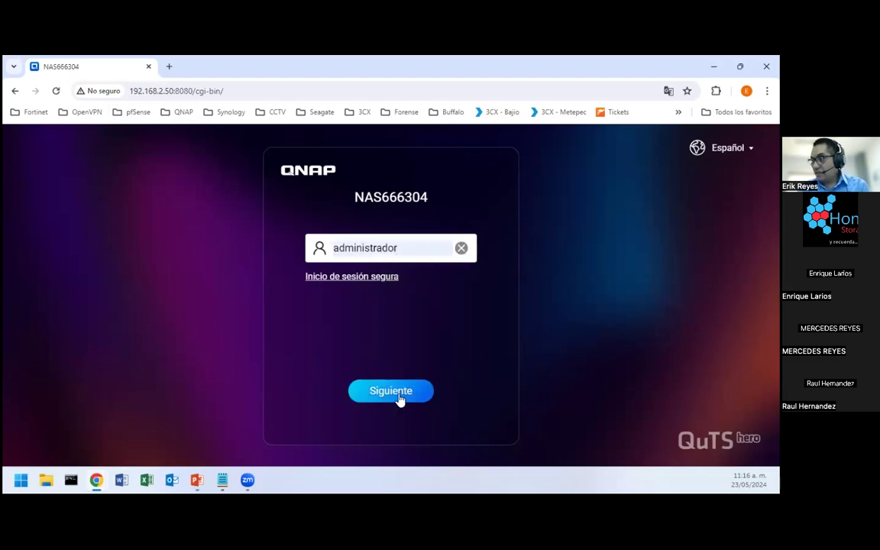
left_click(398, 395)
left_click(382, 249)
key("ctrl+v")
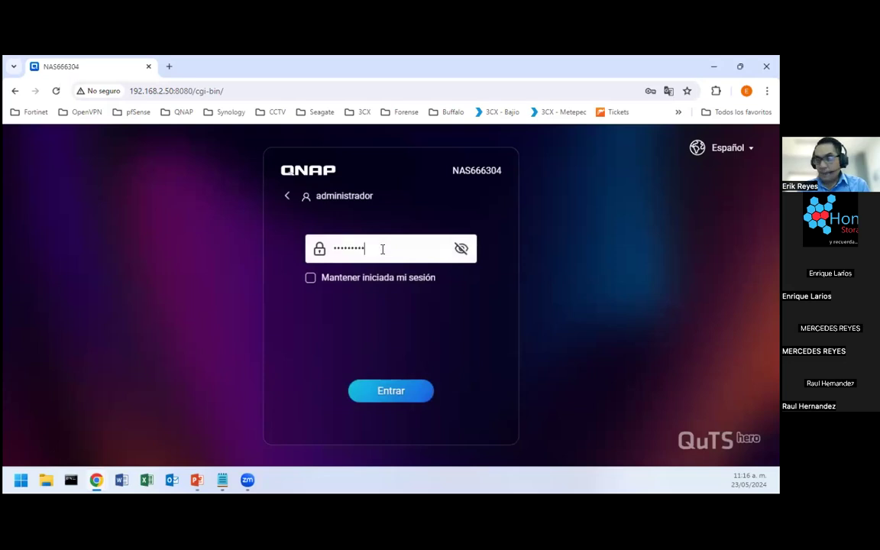
left_click(412, 398)
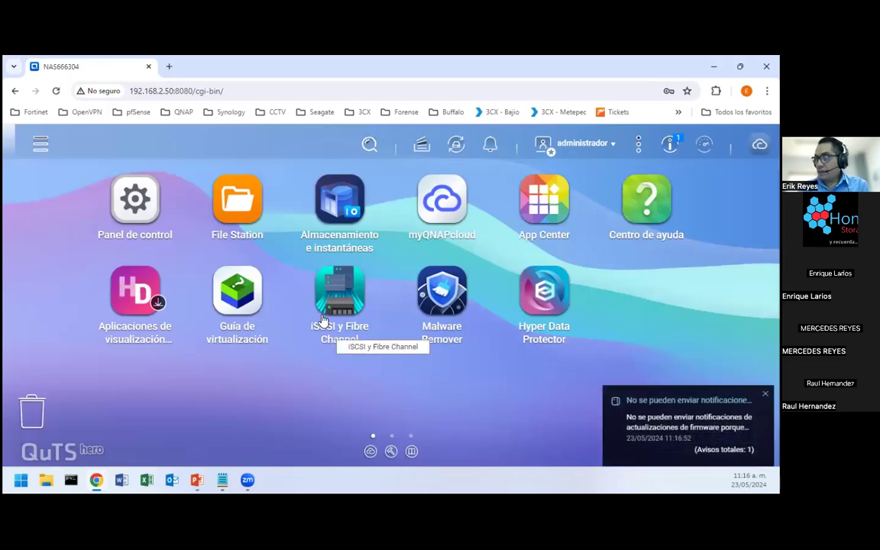
Step: Open Control Panel maximized, close it again, then launch App Center
left_click(134, 200)
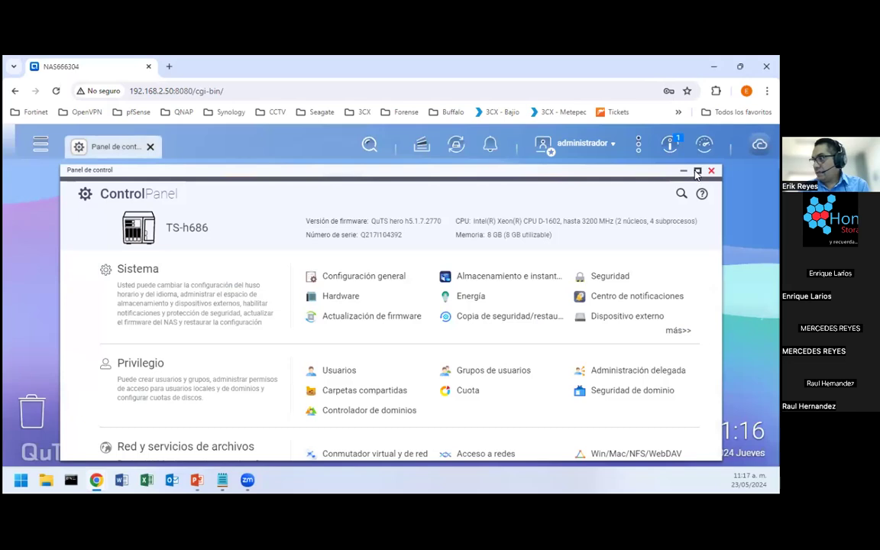
left_click(697, 171)
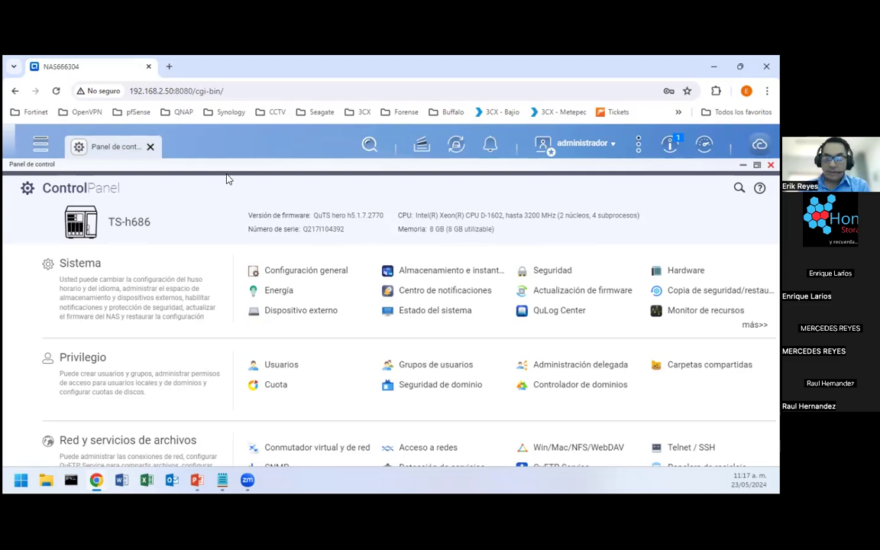
left_click(151, 147)
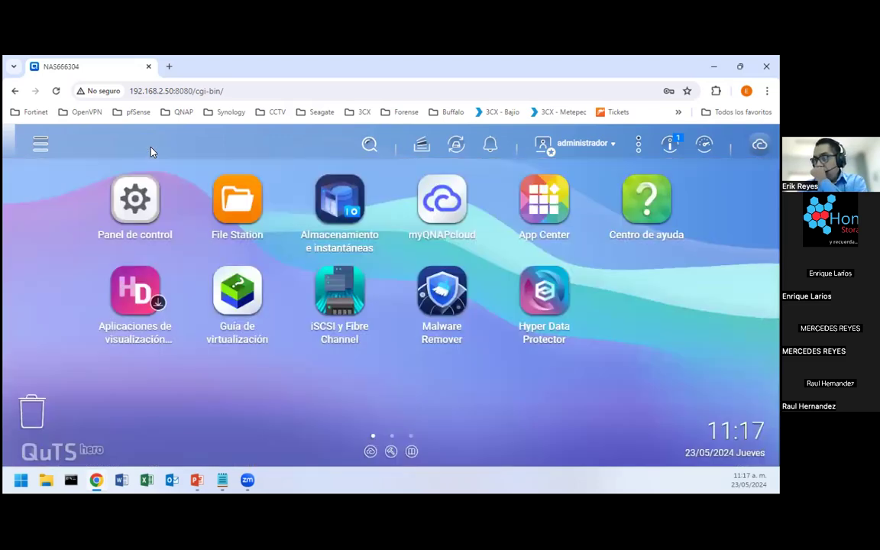
left_click(543, 203)
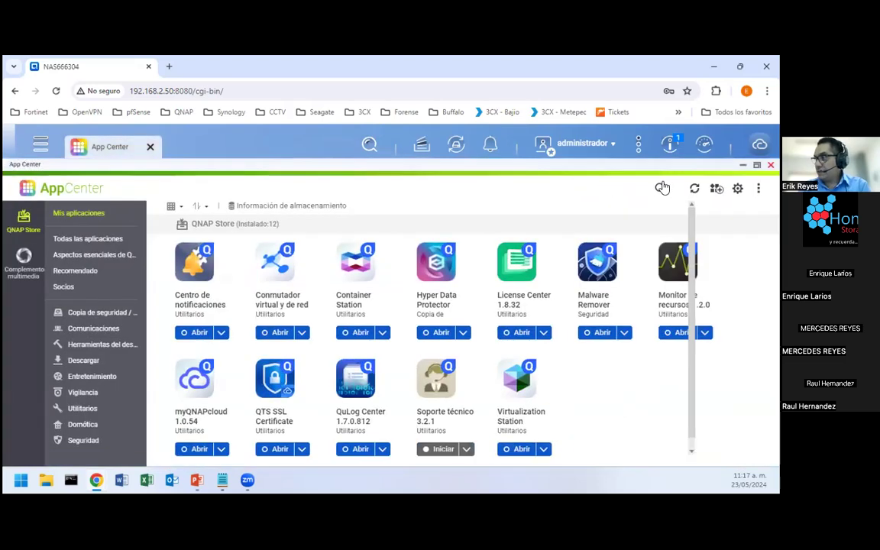
Step: Search App Center for HYPER and launch Hyper Data Protector
left_click(660, 188)
type("HYPER")
key("Return")
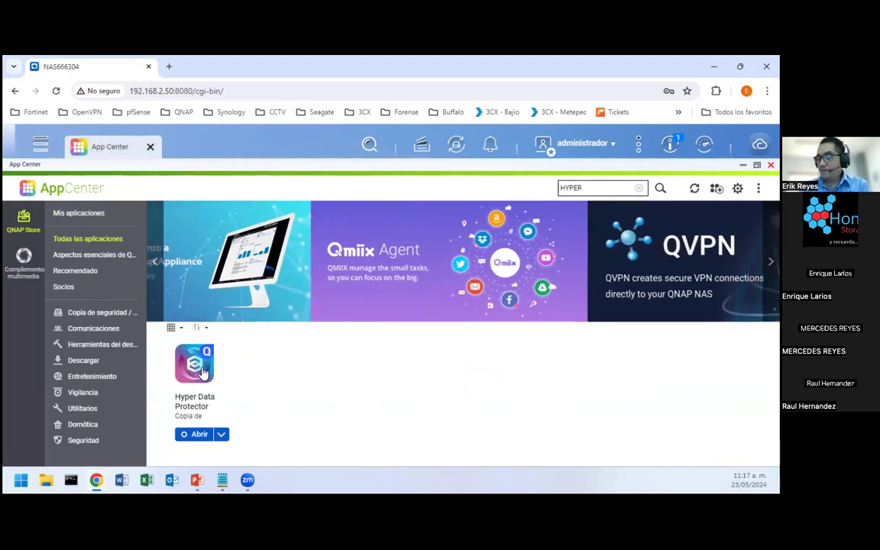
left_click(199, 436)
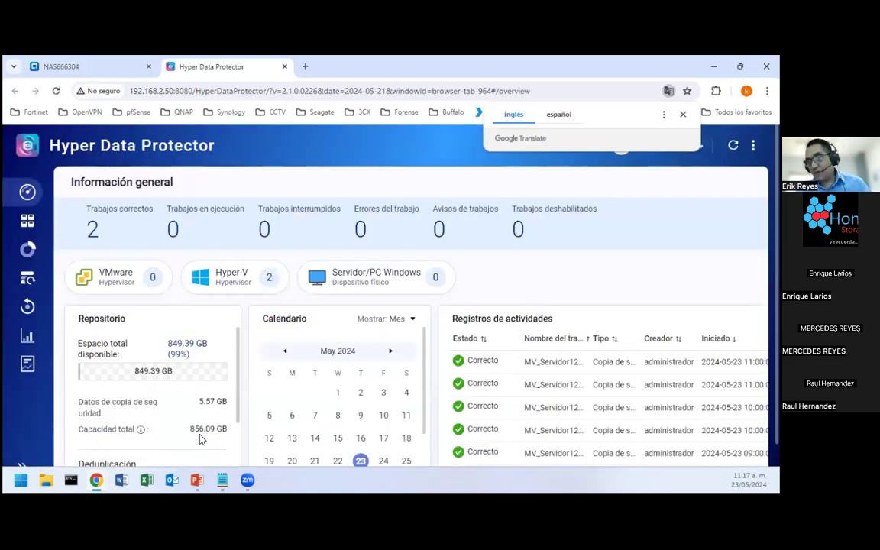
Step: Dismiss the Translate popup and inspect Server12's VMs in the Hyper-V inventory
left_click(683, 114)
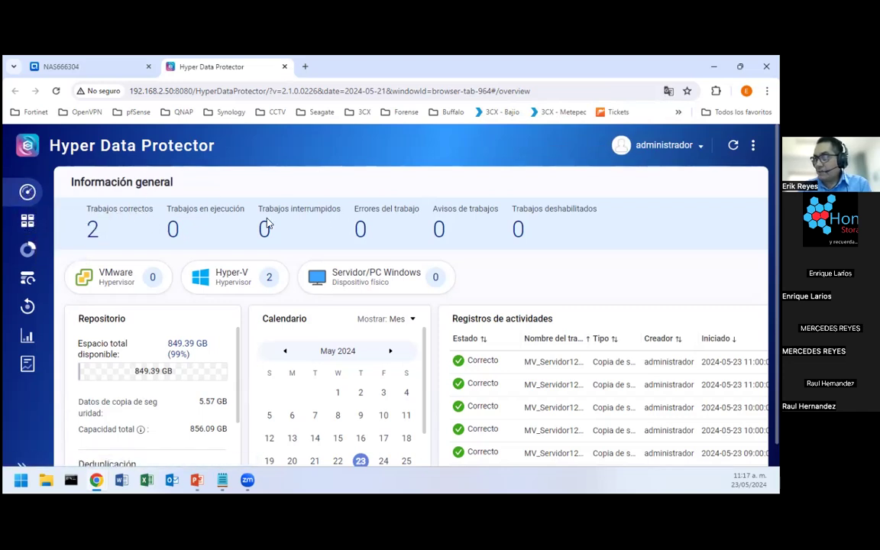
left_click(241, 280)
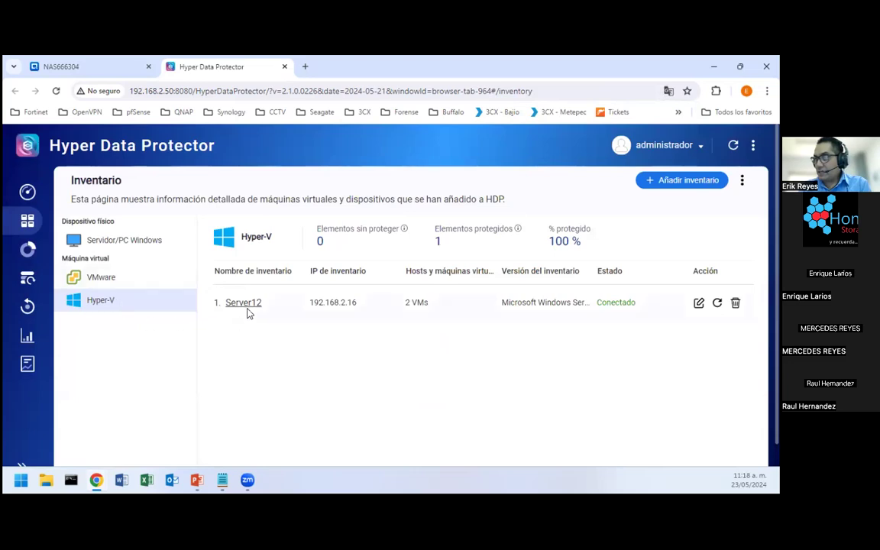
left_click(246, 303)
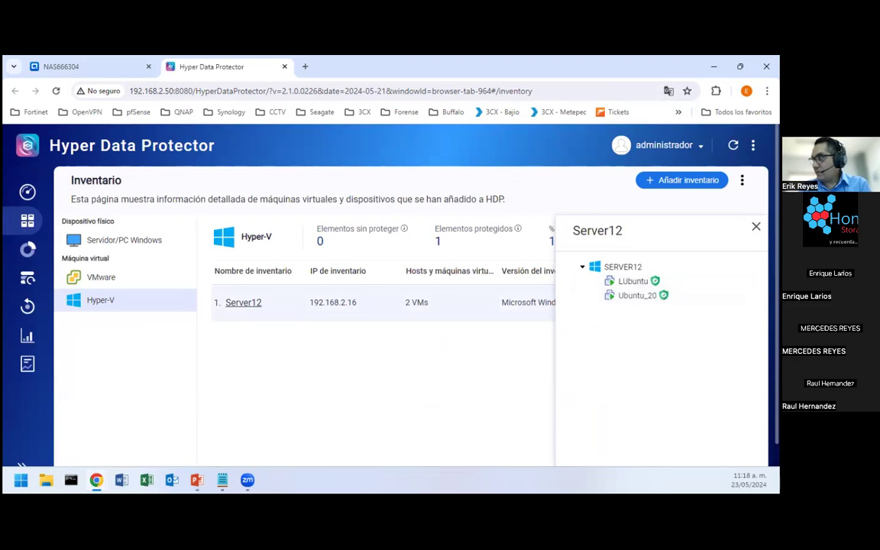
left_click(756, 227)
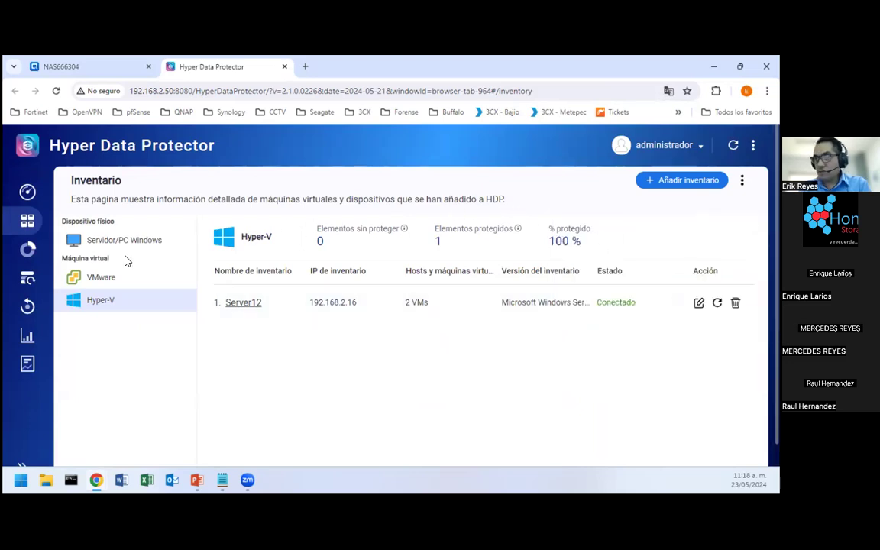
Step: Check the Repositorio page, then switch to the Copia de seguridad jobs list
left_click(28, 253)
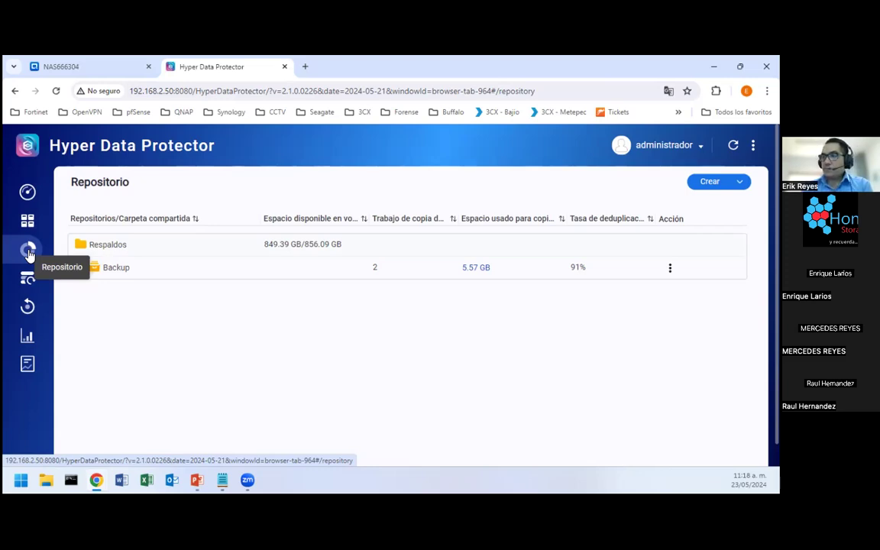
left_click(29, 280)
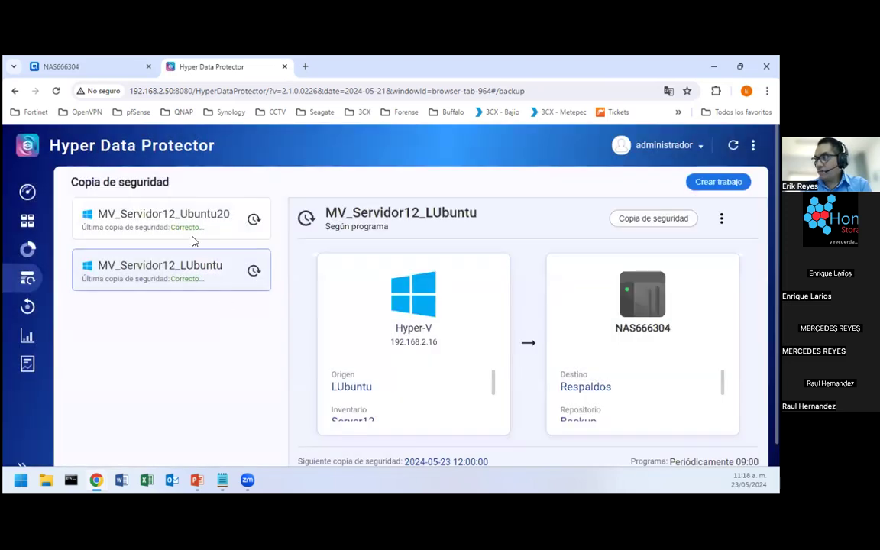
Step: Review the Ubuntu20 backup job's details and Destino card, then go to Restaurar
left_click(191, 223)
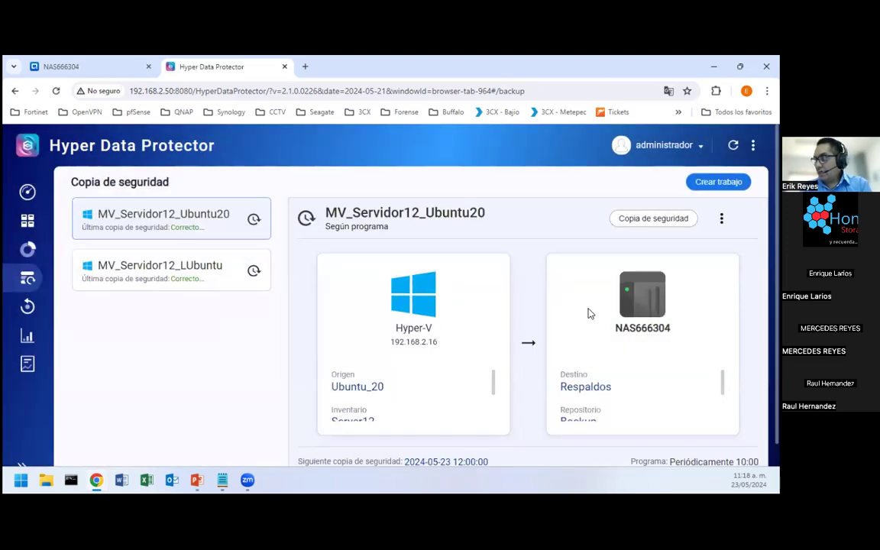
scroll(535, 351, "down", 1)
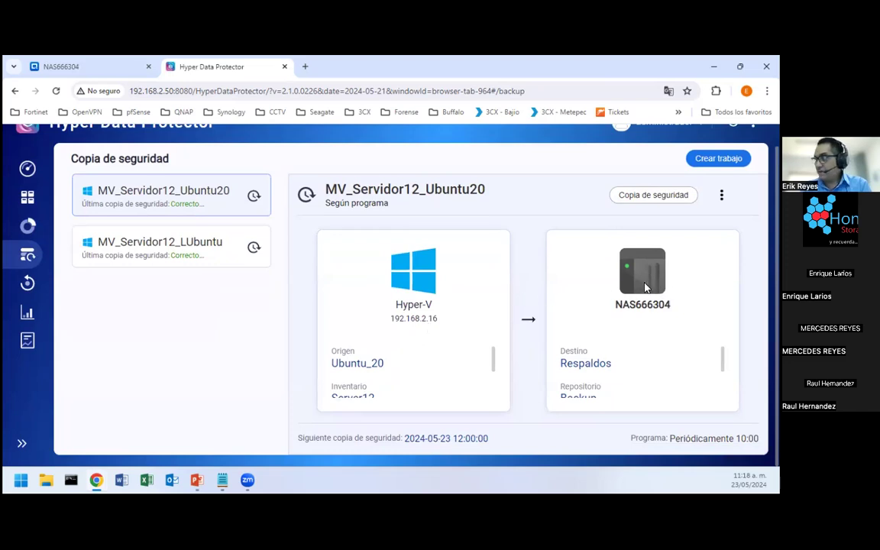
scroll(642, 380, "up", 1)
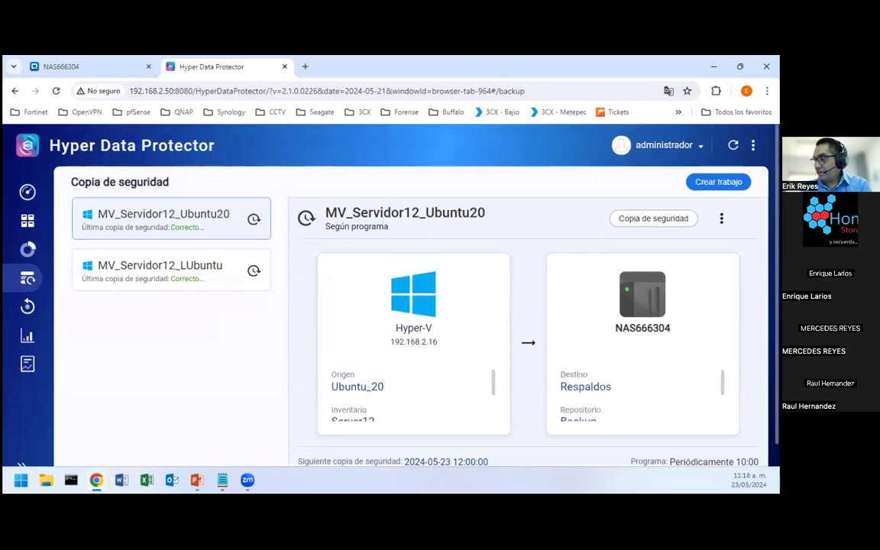
scroll(642, 390, "down", 1)
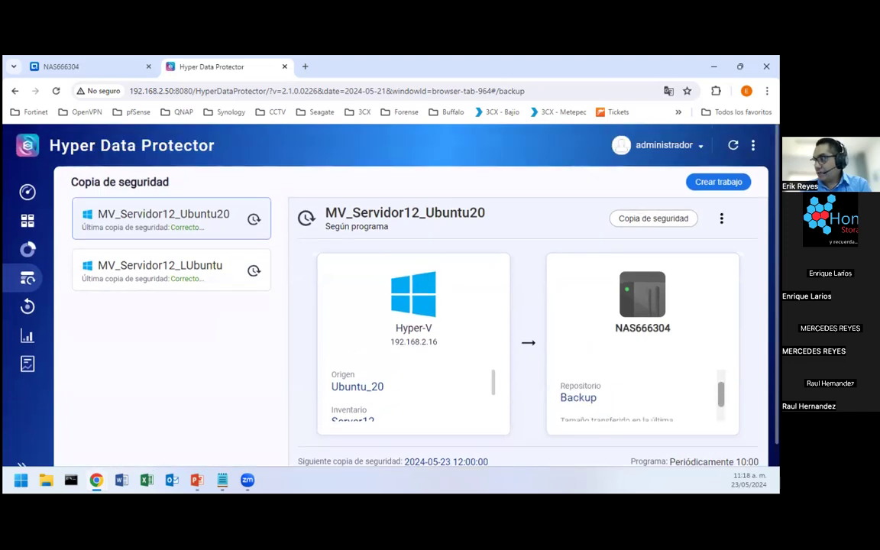
scroll(641, 389, "up", 1)
scroll(642, 390, "down", 2)
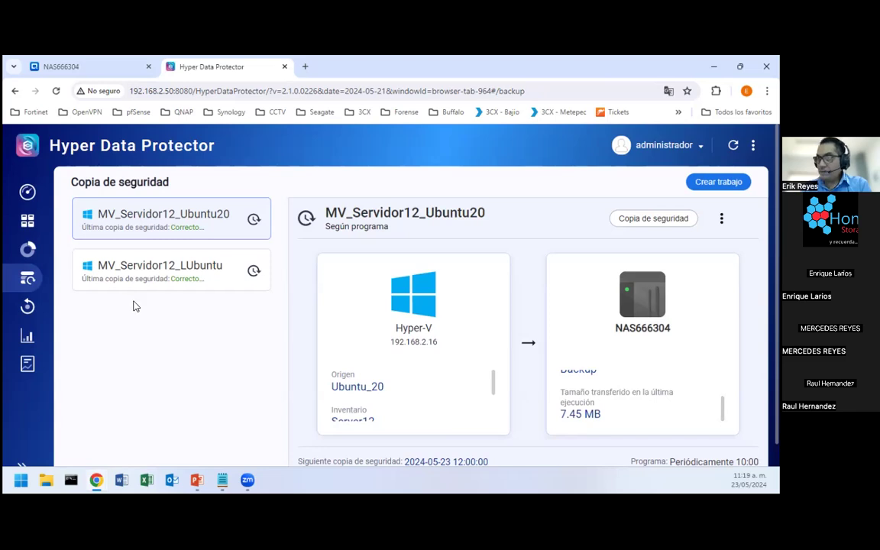
left_click(28, 309)
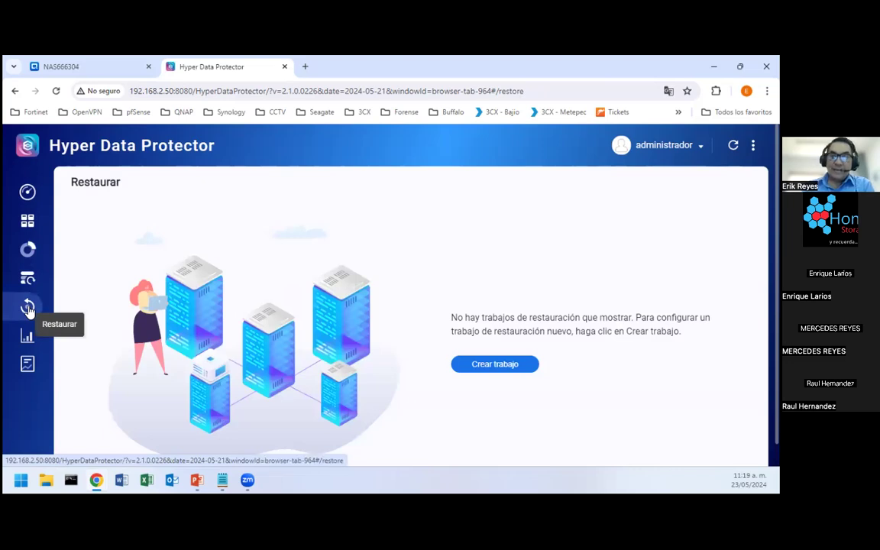
Step: Restart the Restore1 job wizard at 90% zoom and open the source chooser
left_click(504, 364)
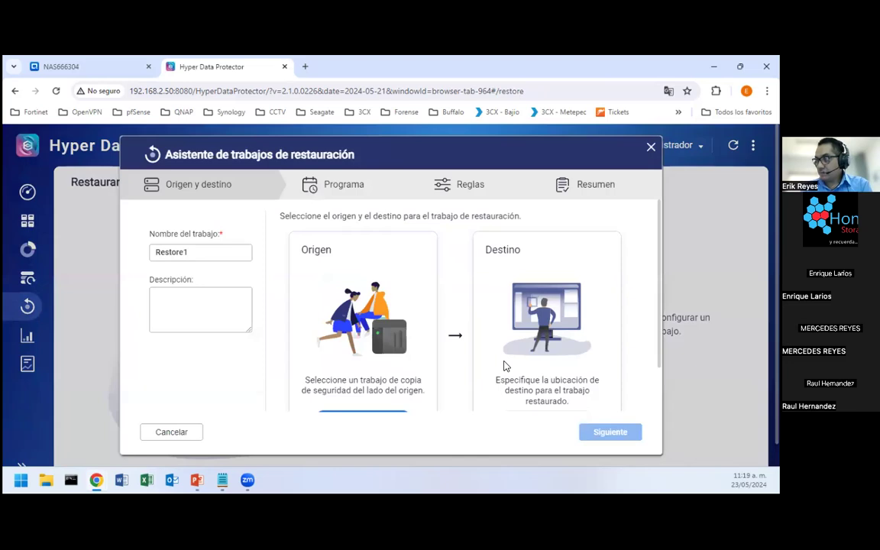
scroll(432, 258, "down", 1)
scroll(259, 279, "up", 1)
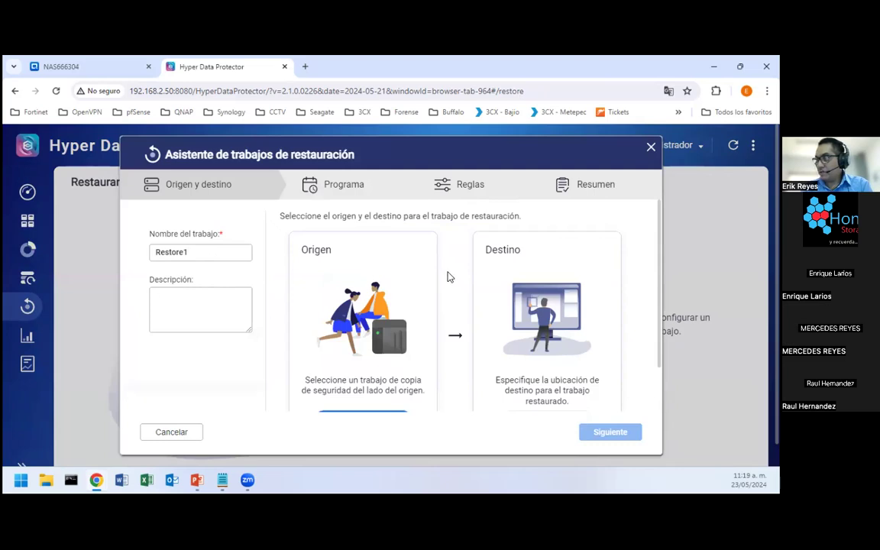
scroll(449, 277, "down", 1)
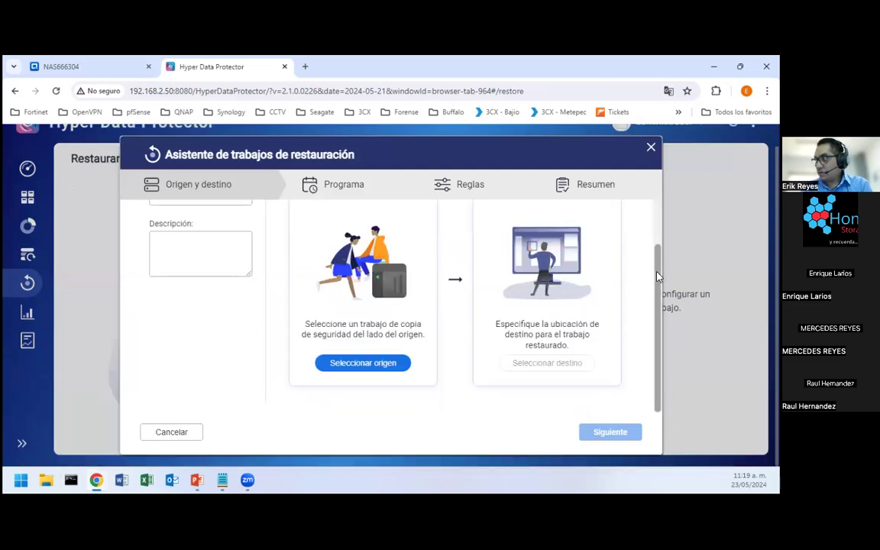
scroll(451, 269, "up", 1)
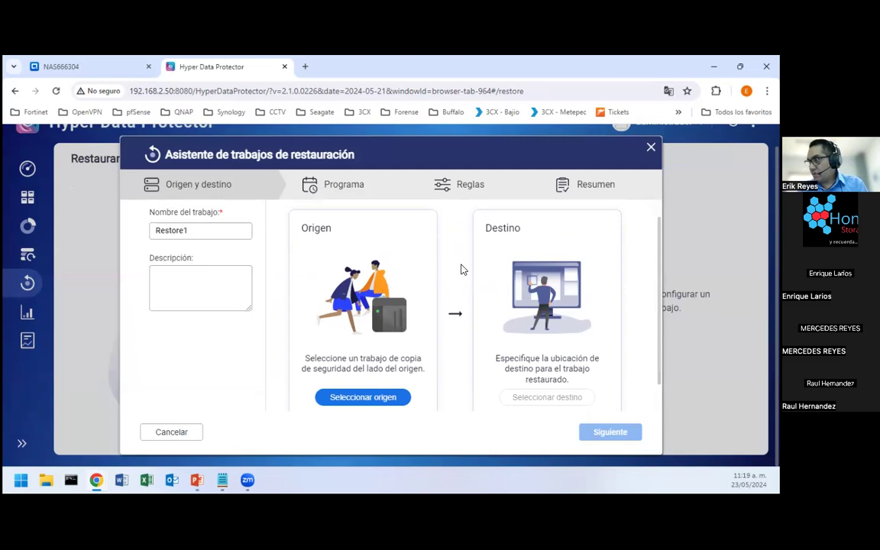
left_click(651, 147)
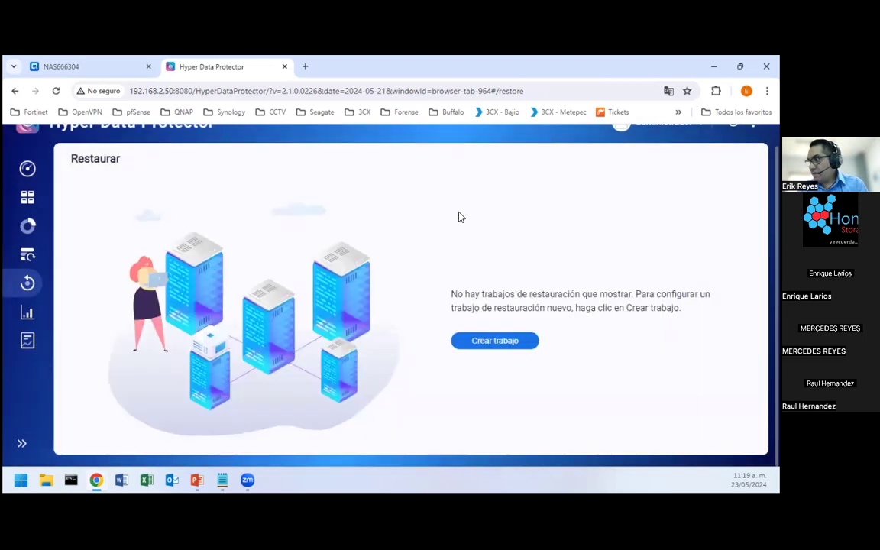
key("ctrl+minus")
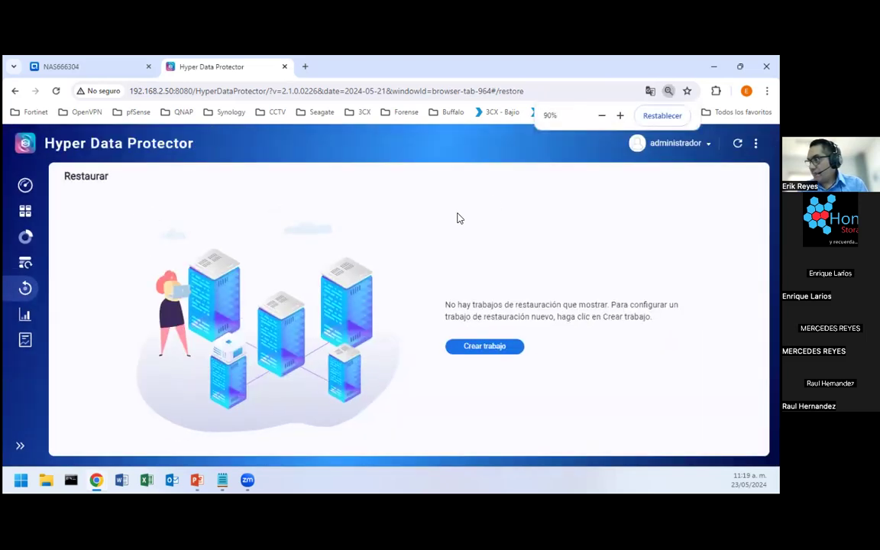
left_click(487, 347)
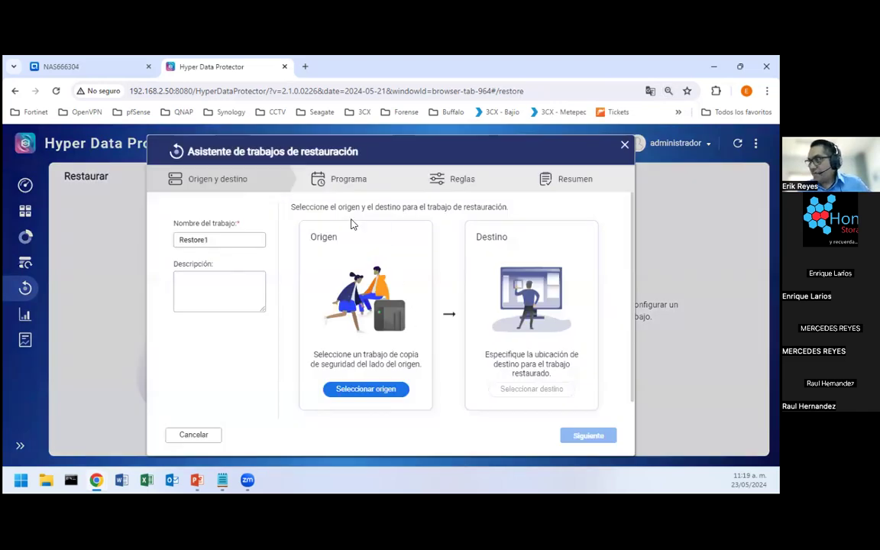
left_click(374, 390)
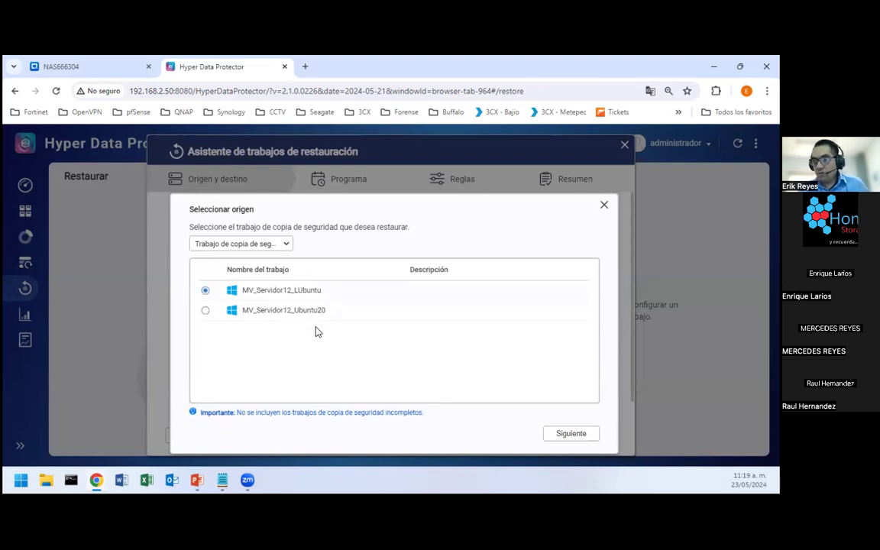
left_click(582, 434)
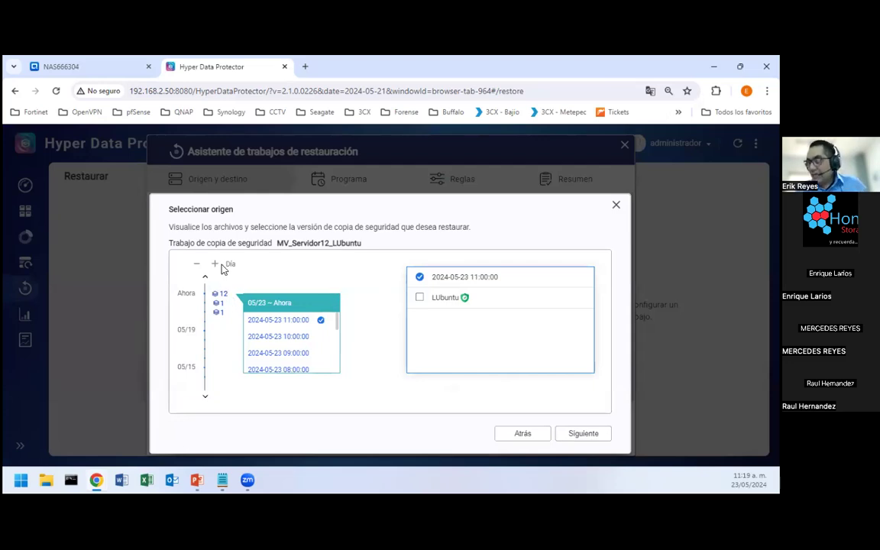
left_click(217, 315)
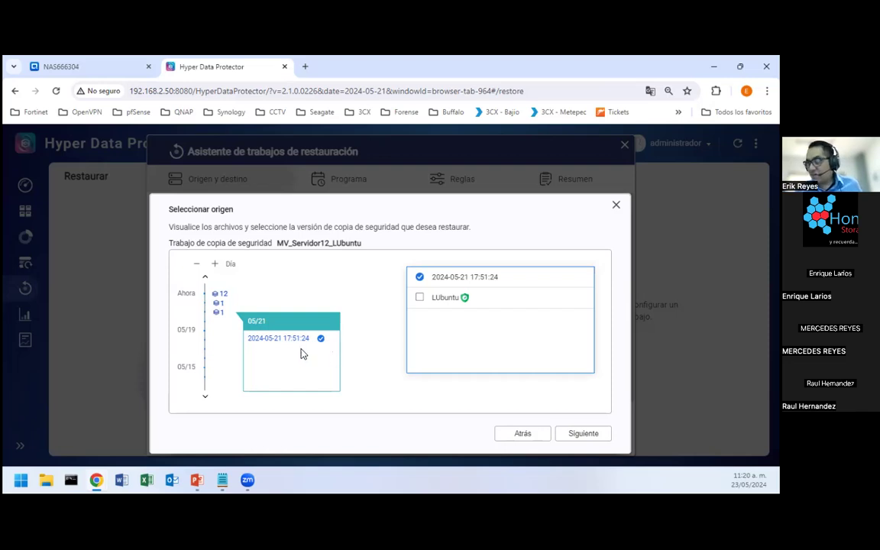
left_click(220, 306)
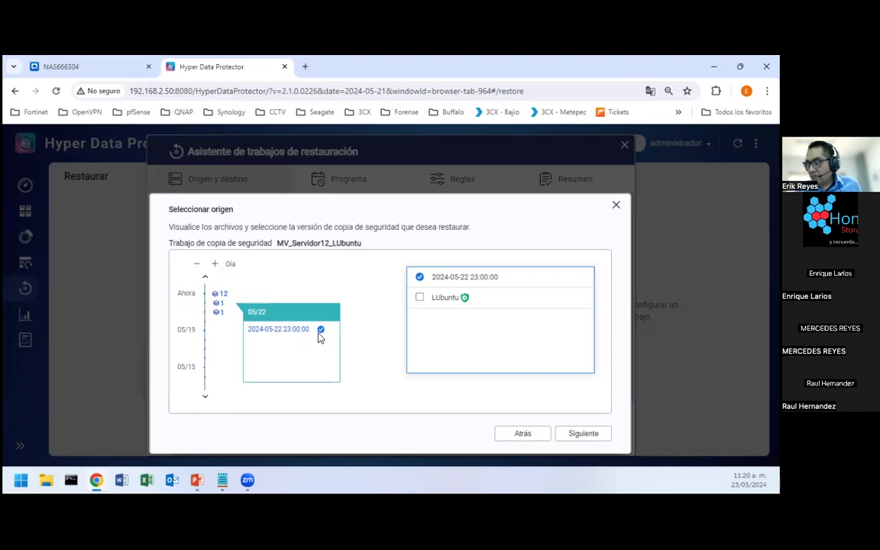
left_click(222, 297)
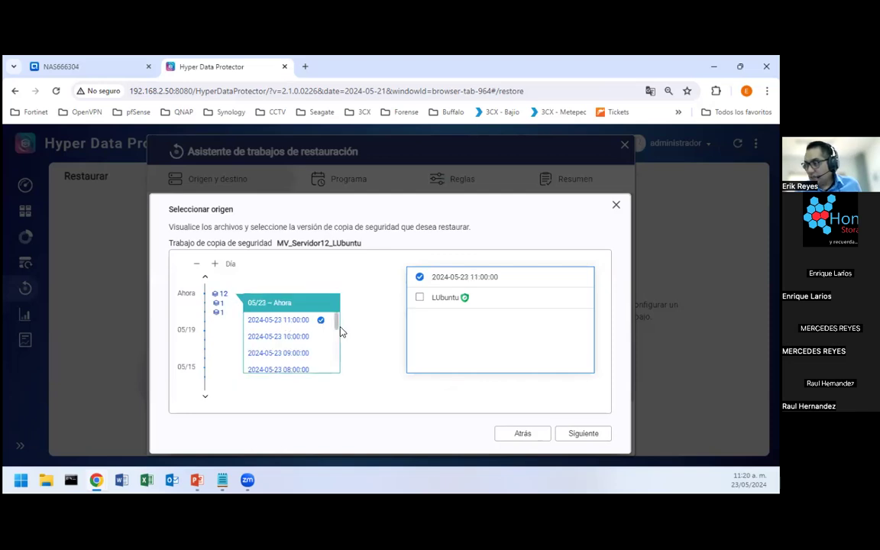
left_click_drag(335, 324, 334, 373)
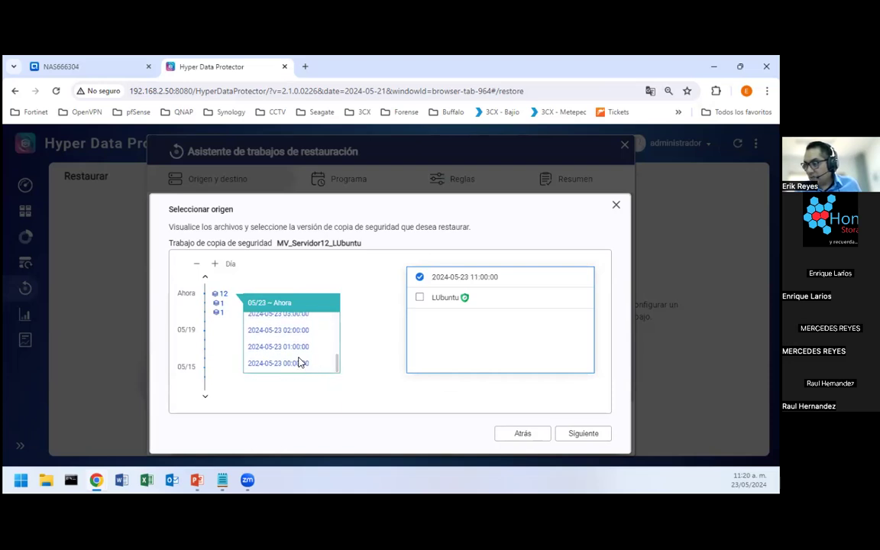
scroll(300, 336, "up", 5)
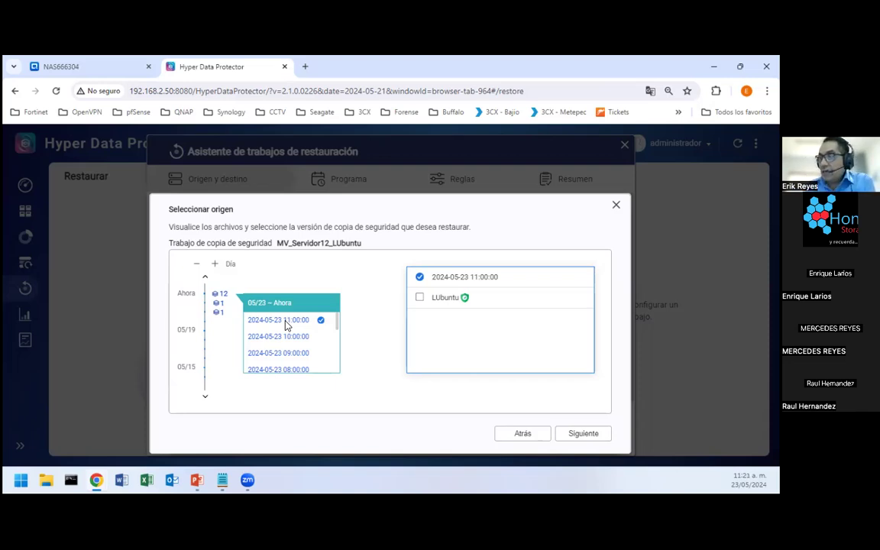
left_click_drag(338, 322, 345, 370)
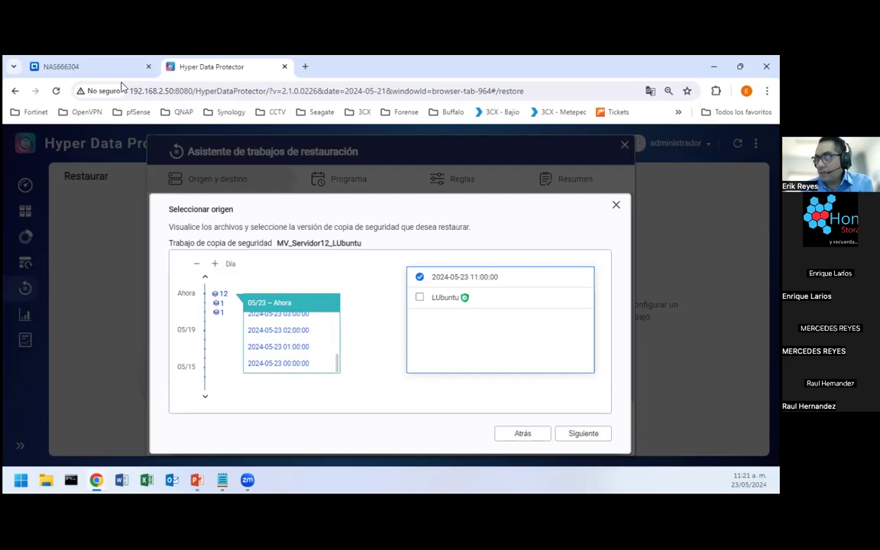
Step: On the NAS desktop, close App Center and open File Station maximized
left_click(101, 68)
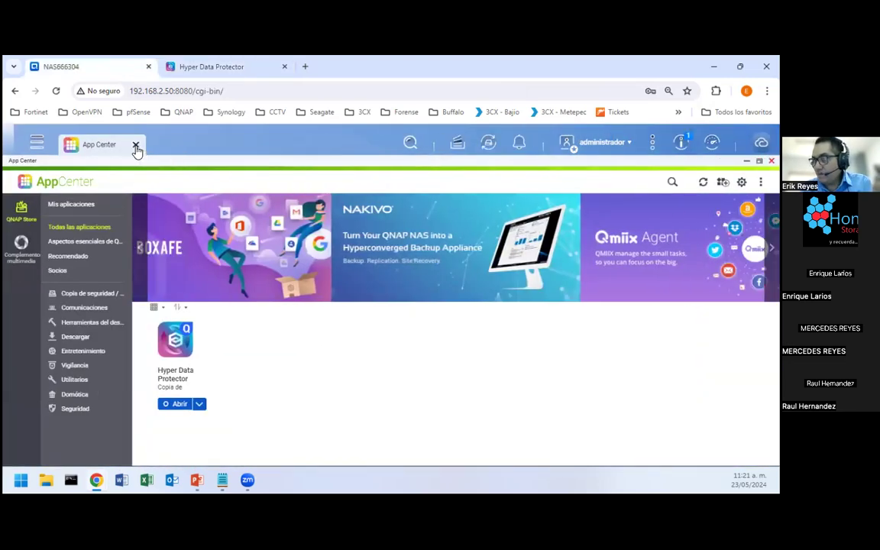
left_click(135, 144)
left_click(272, 204)
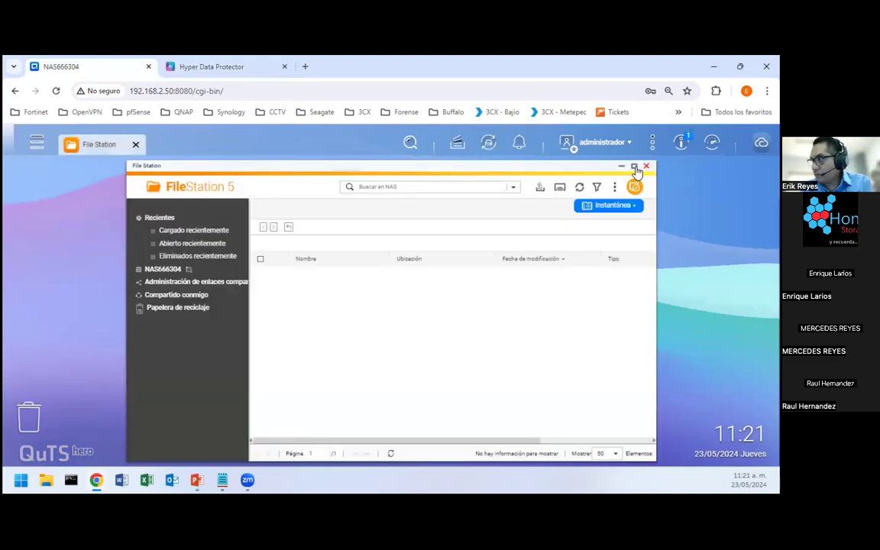
double_click(609, 172)
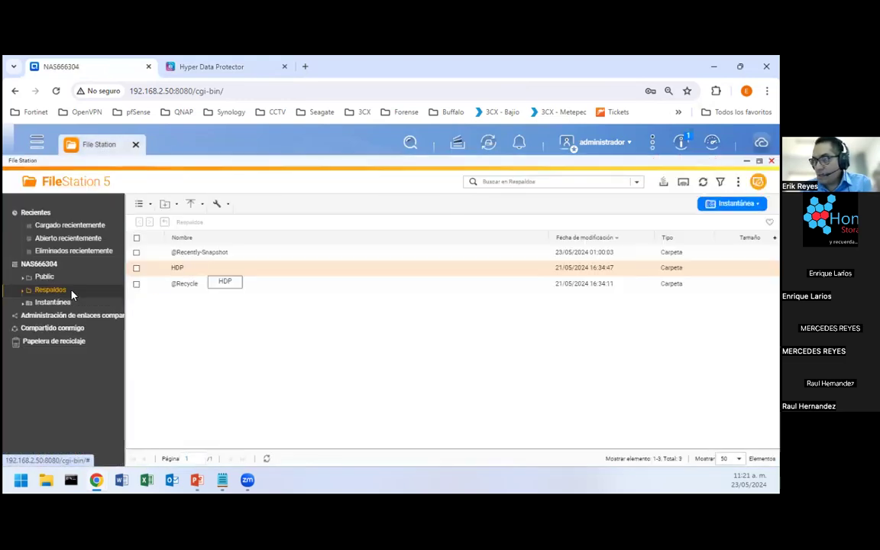
Step: Browse to Respaldos/HDP/Backup/data/lve33e9e9cc to list the rd_Job volume folders
left_click(48, 290)
left_click(23, 290)
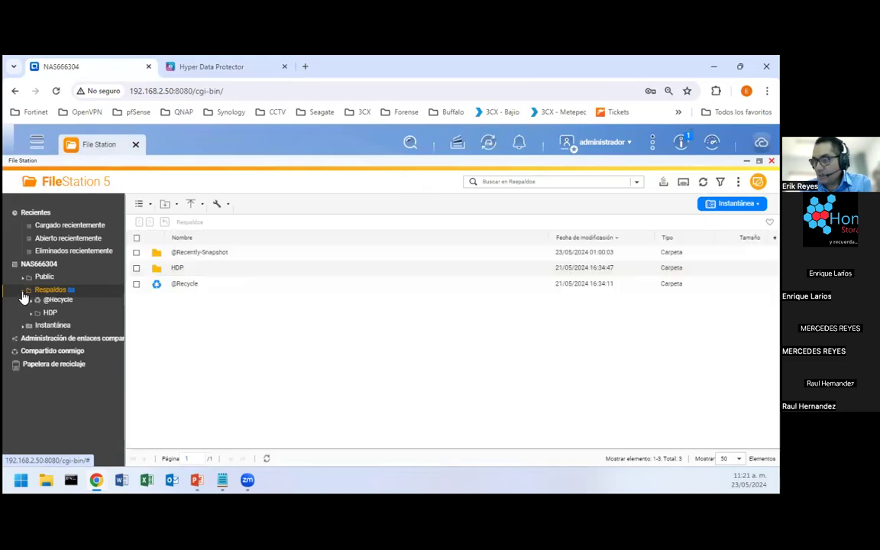
left_click(52, 329)
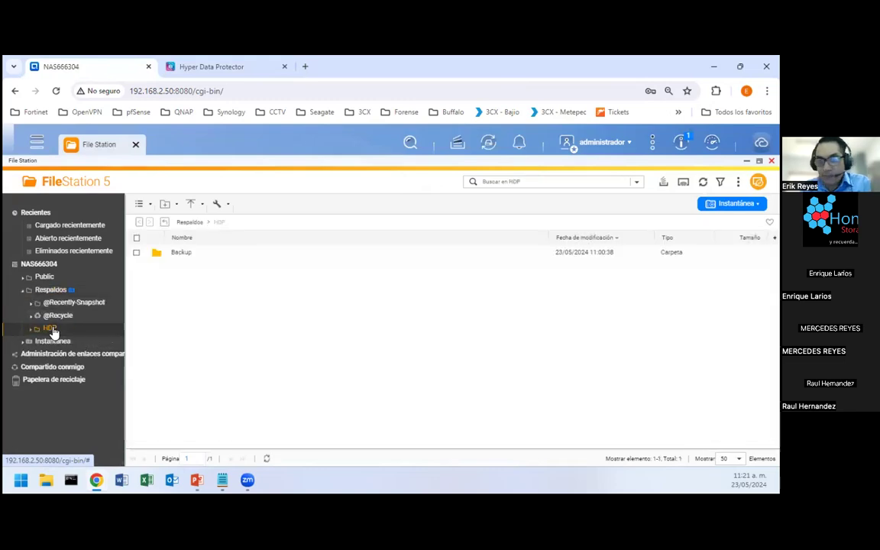
left_click(29, 330)
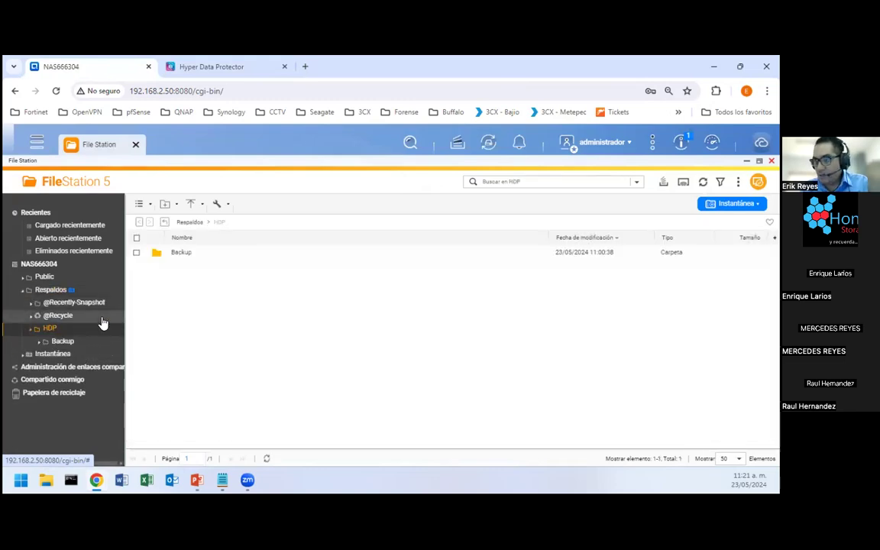
left_click(64, 341)
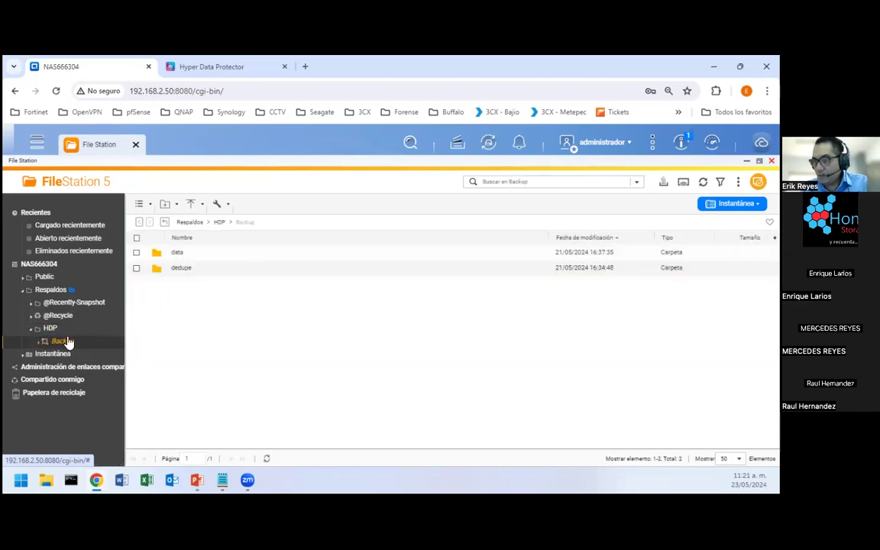
double_click(66, 342)
double_click(69, 355)
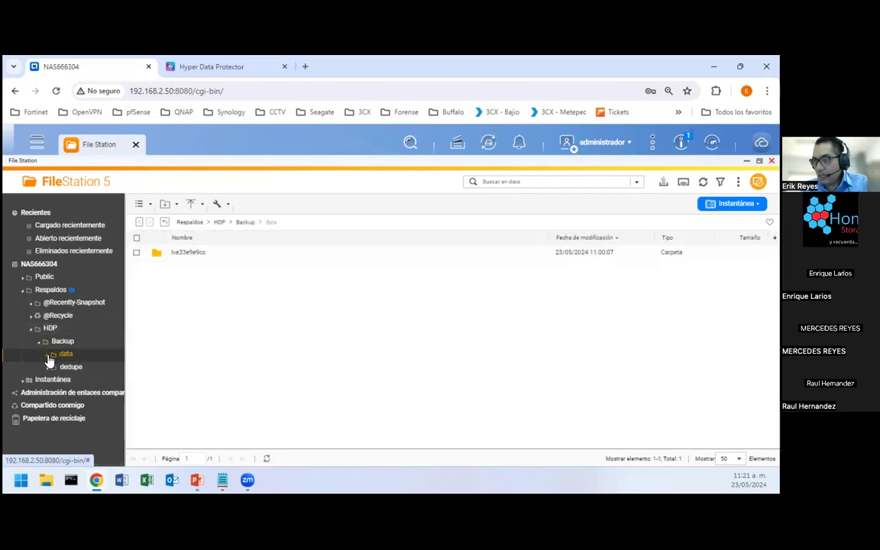
left_click(80, 368)
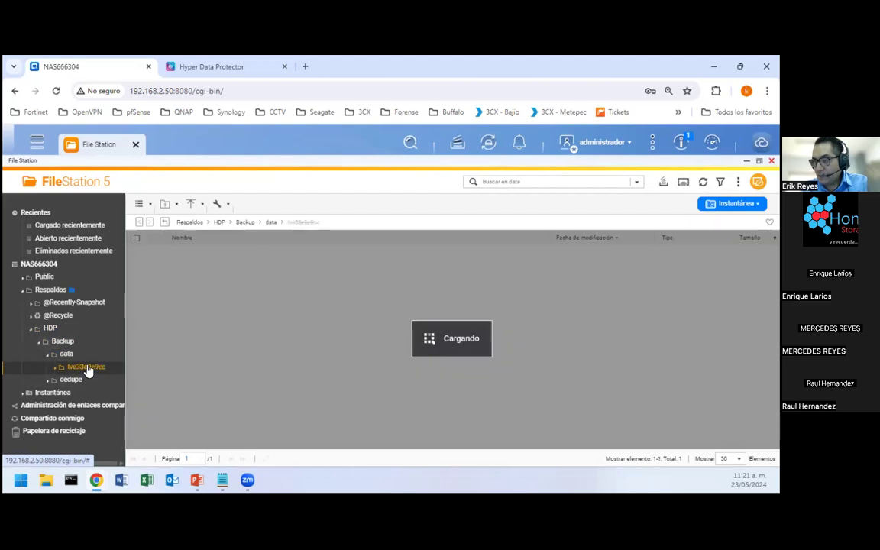
left_click(57, 370)
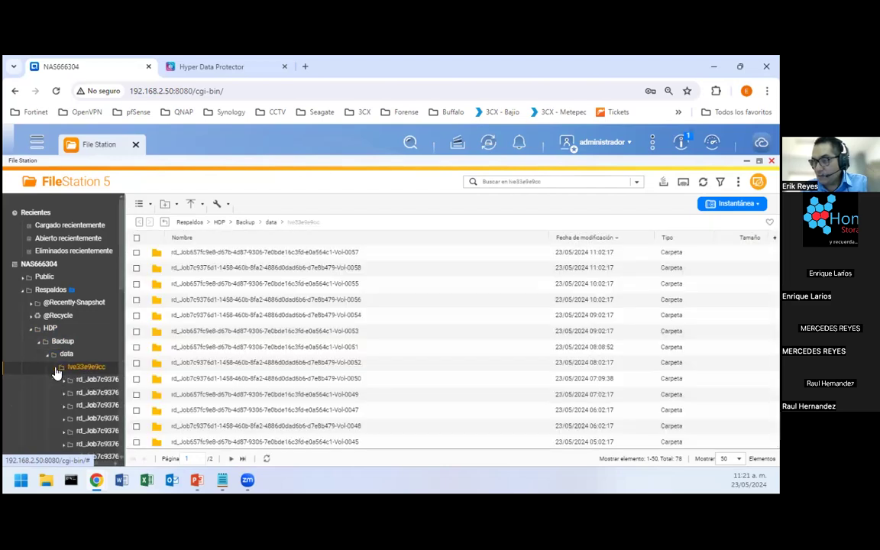
scroll(336, 282, "down", 5)
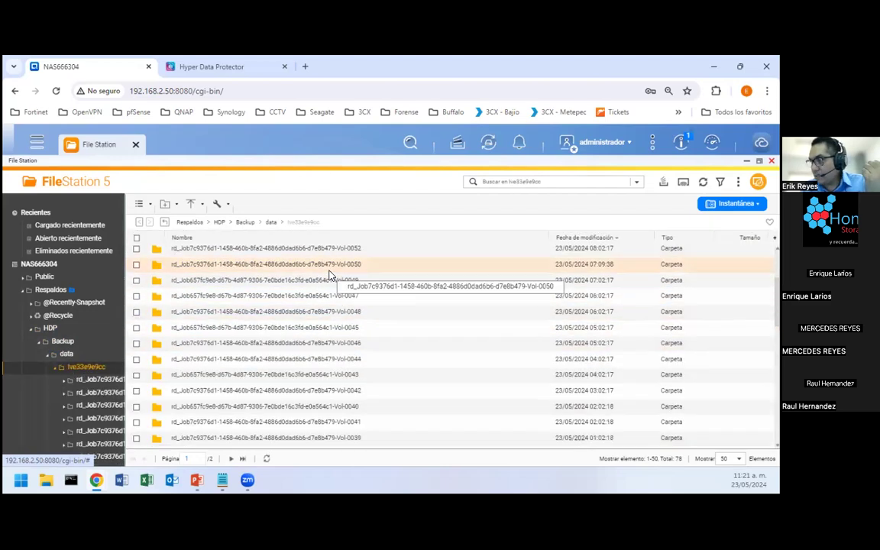
scroll(328, 275, "down", 5)
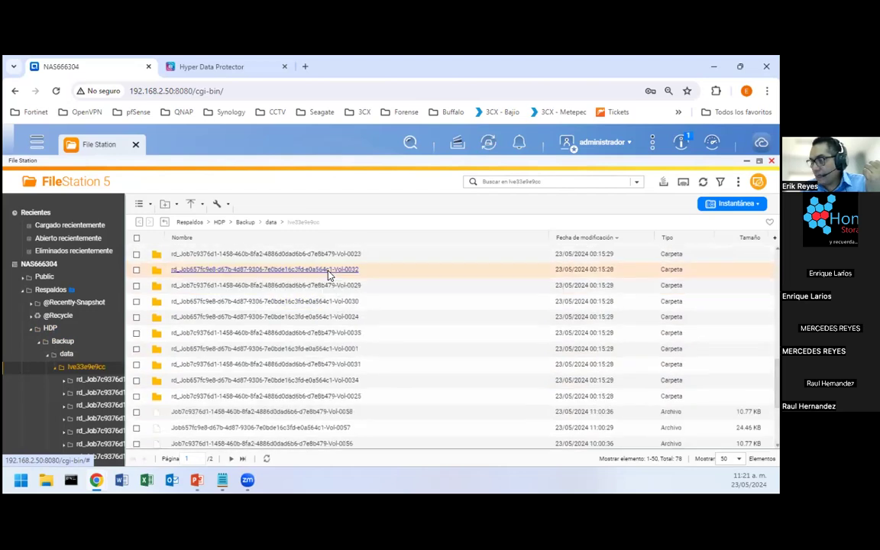
scroll(328, 275, "up", 10)
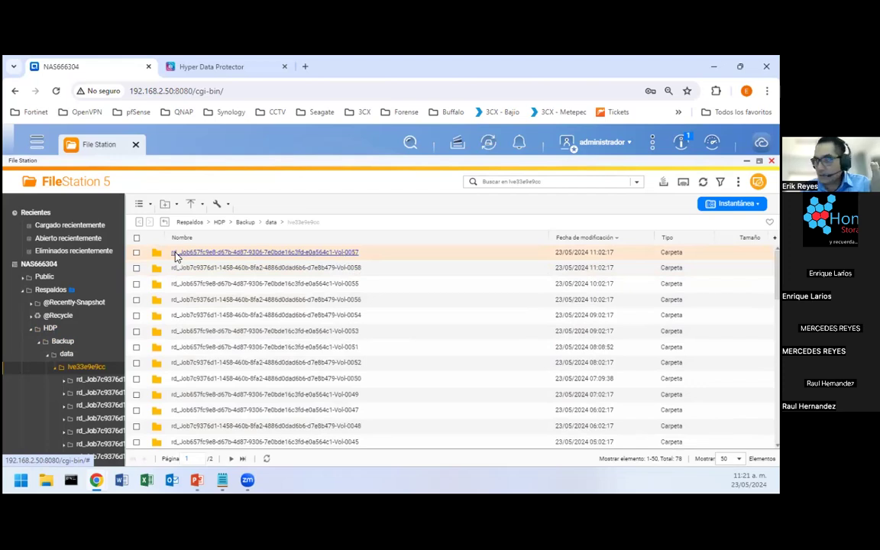
left_click(137, 252)
right_click(269, 256)
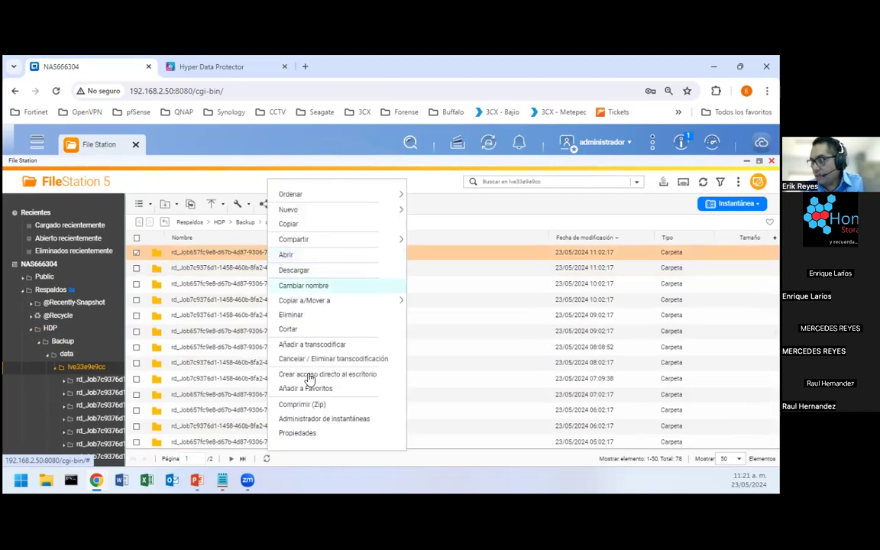
left_click(329, 434)
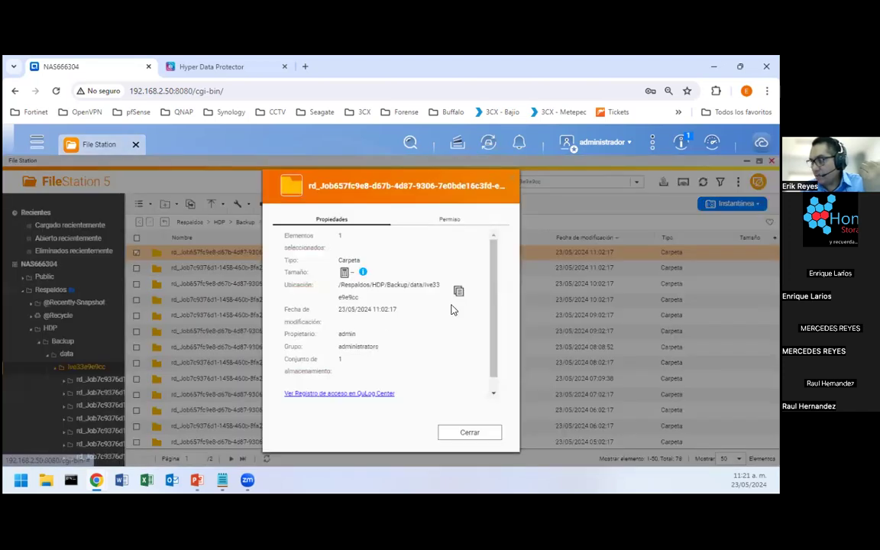
left_click(344, 272)
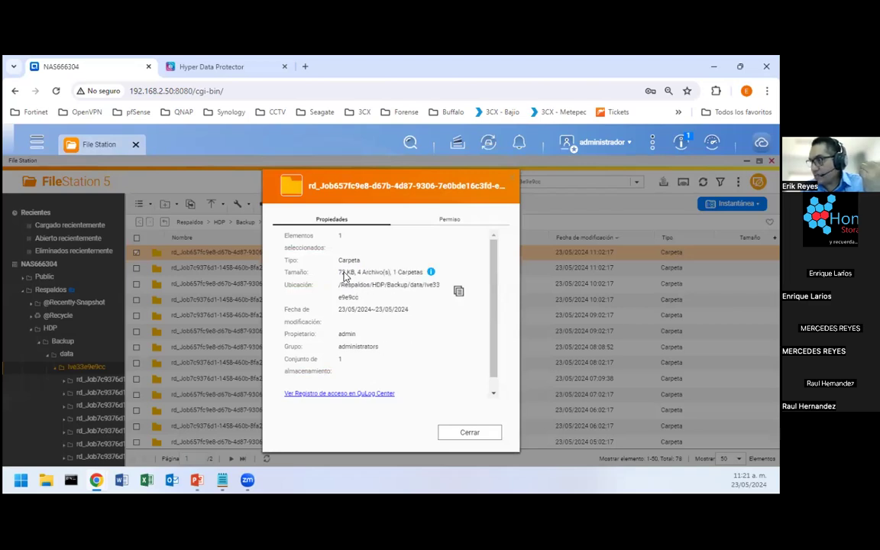
left_click(469, 432)
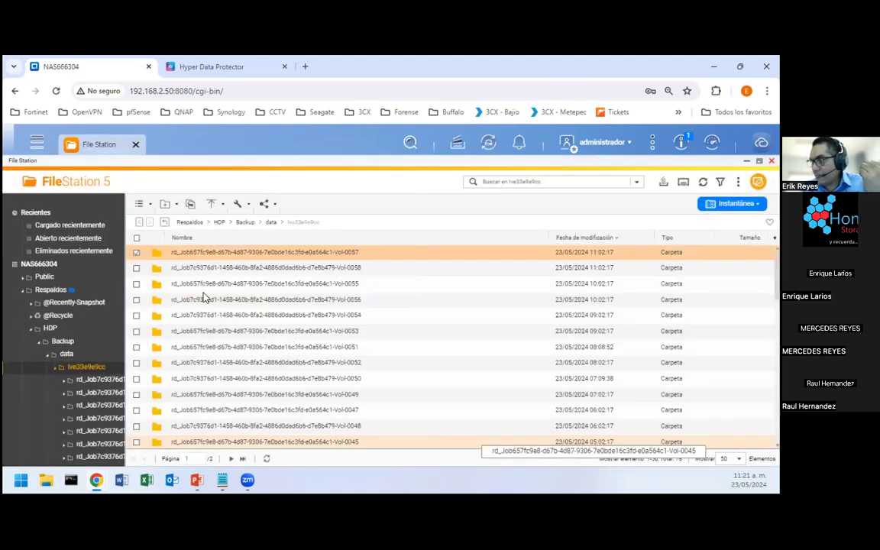
left_click(136, 253)
scroll(150, 373, "down", 3)
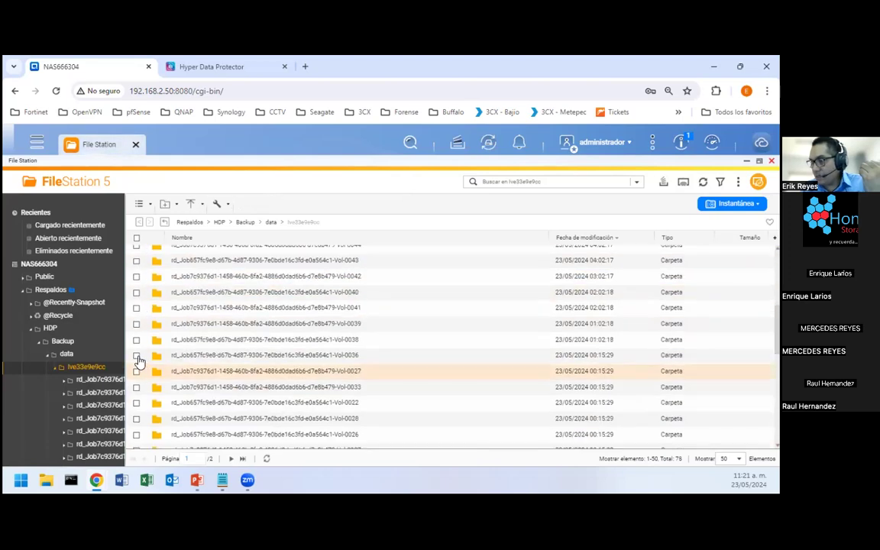
left_click(301, 358)
right_click(302, 358)
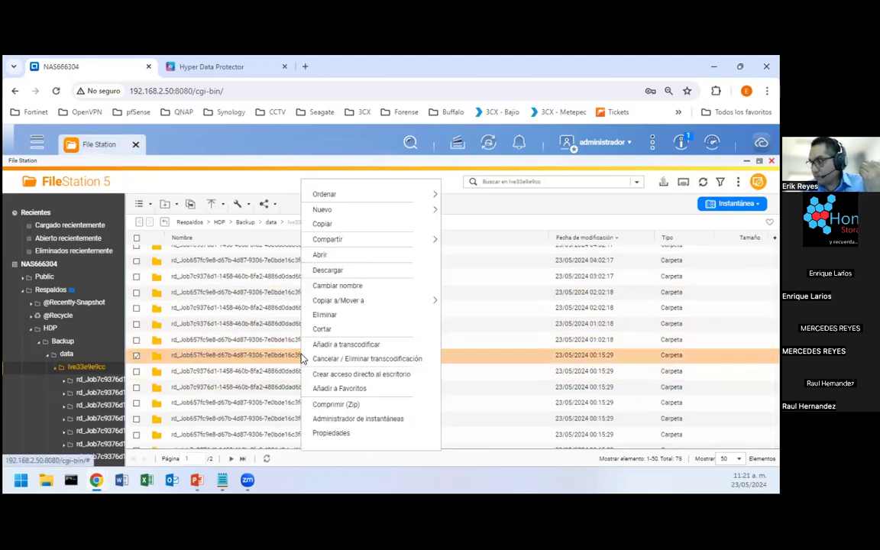
left_click(333, 433)
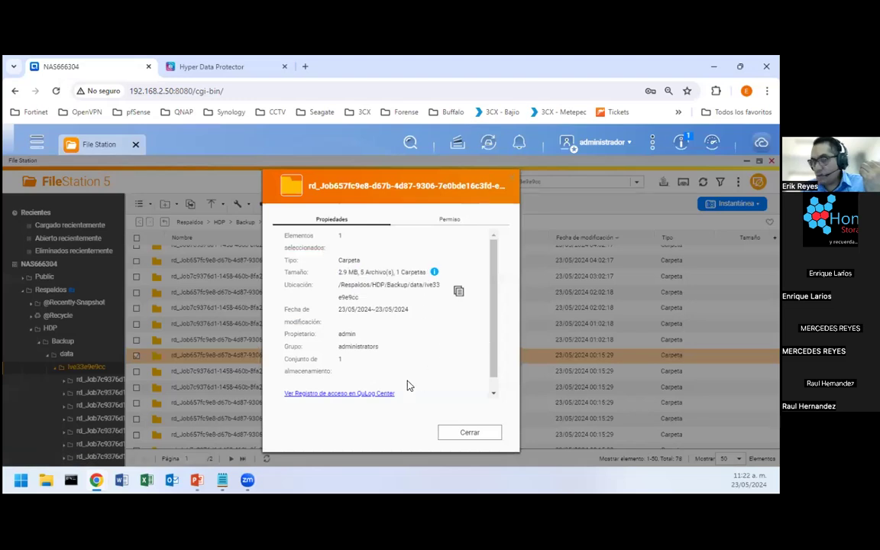
key("Escape")
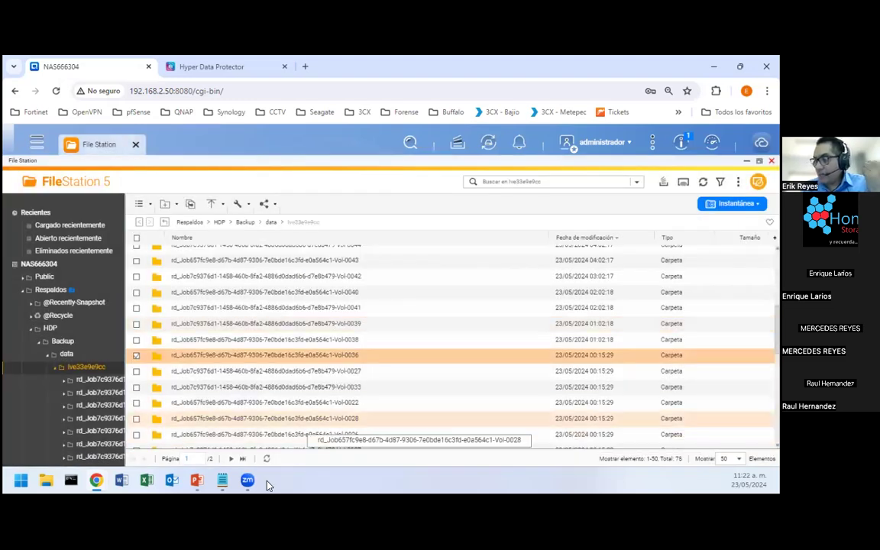
Step: Return to the Hyper Data Protector tab's restore version list for MV_Servidor12_LUbuntu
left_click(244, 59)
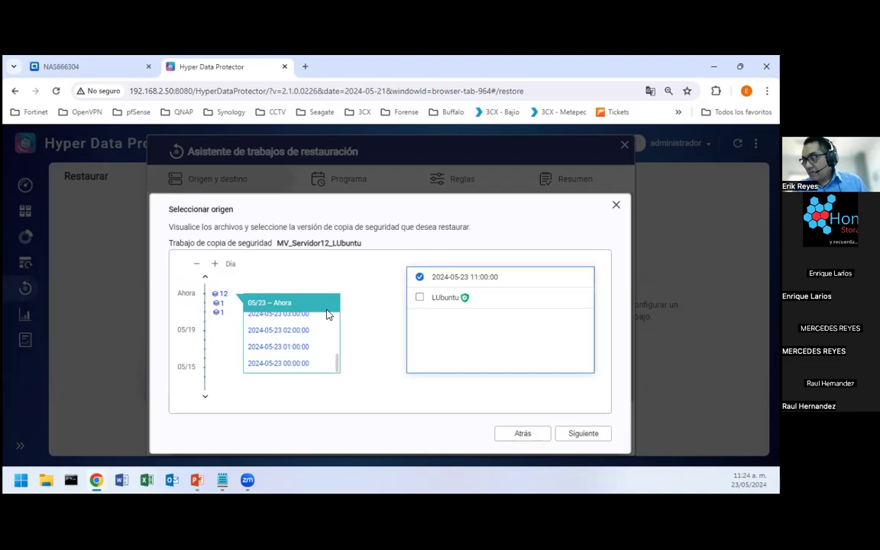
scroll(337, 336, "up", 3)
left_click(302, 337)
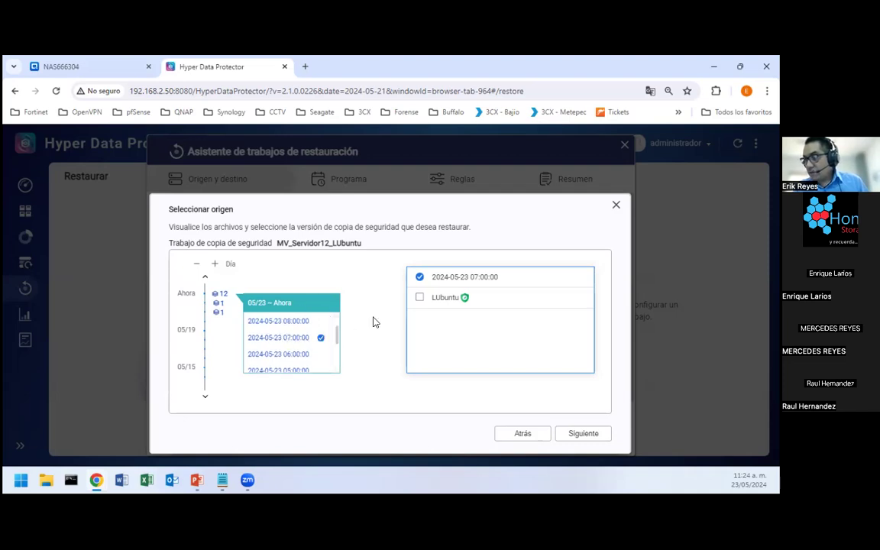
left_click(222, 304)
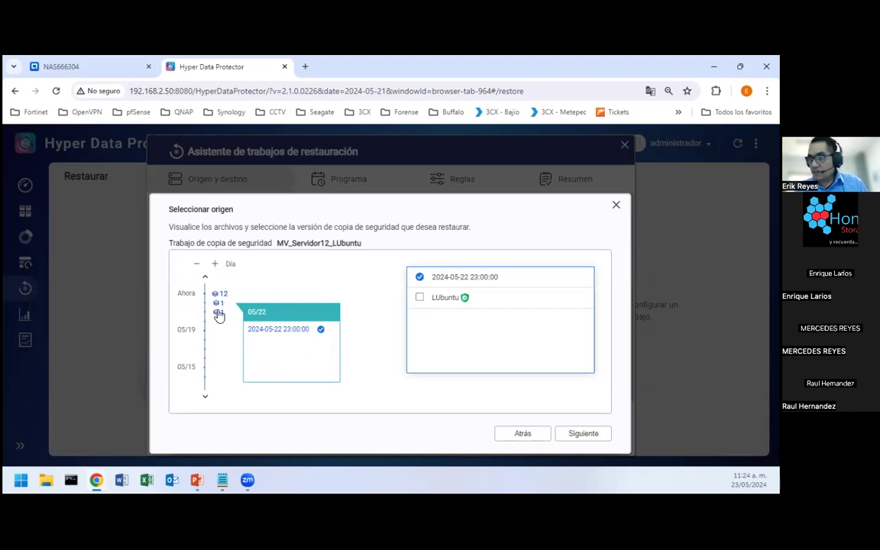
left_click(420, 299)
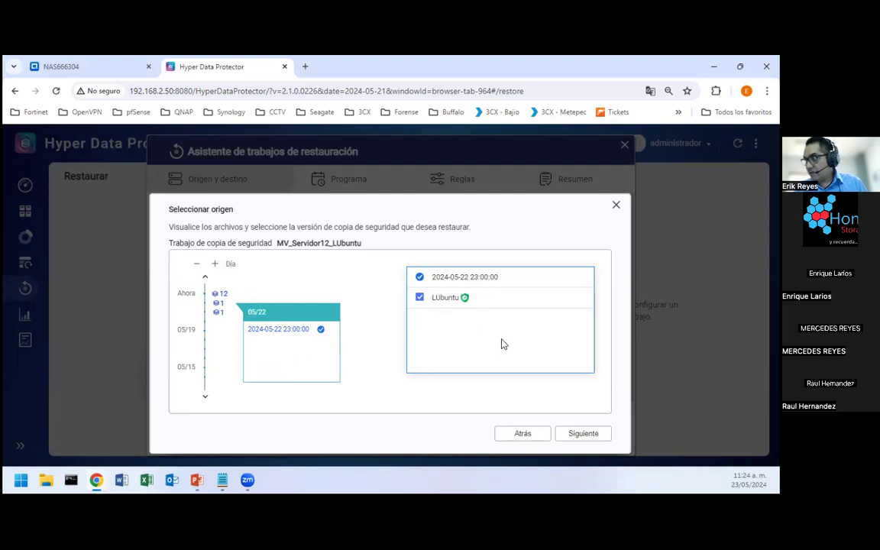
left_click(584, 434)
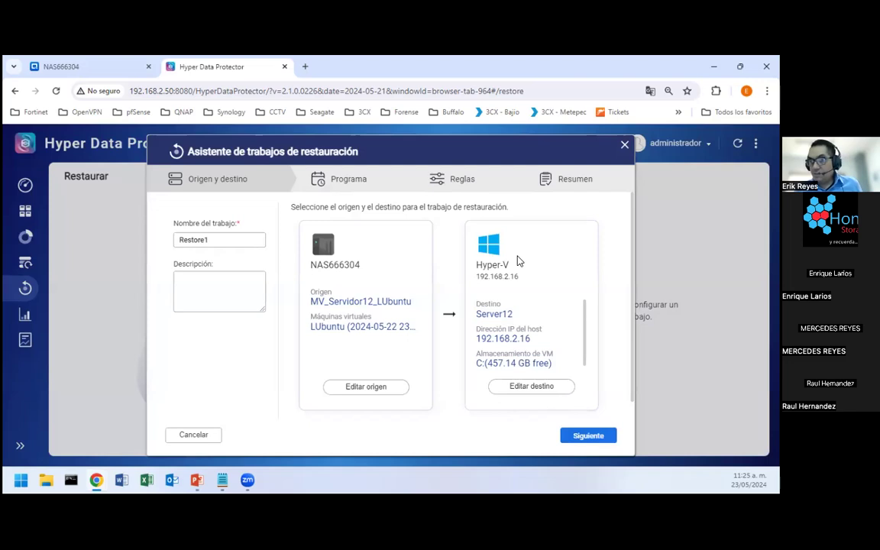
Step: Change the restore destination to 'Restaurar a la ubicación nueva' and close the destination dialog
left_click(529, 387)
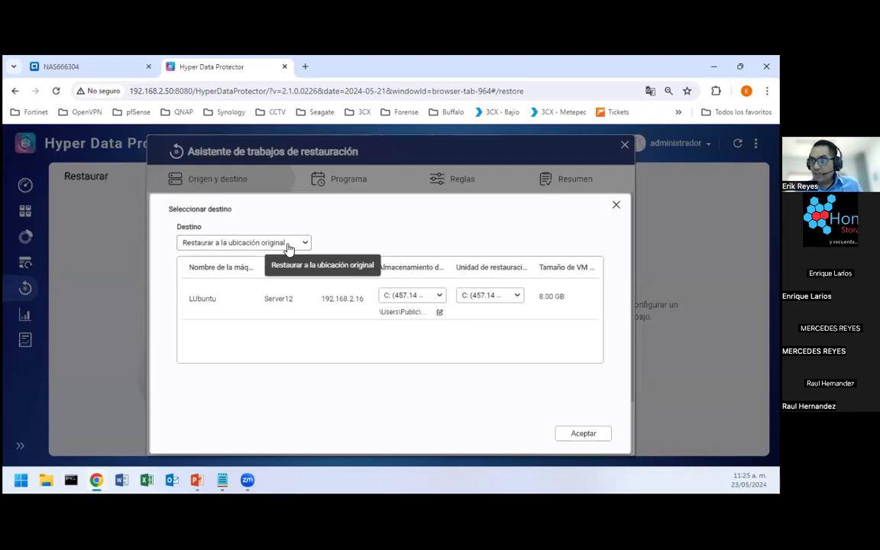
left_click(304, 243)
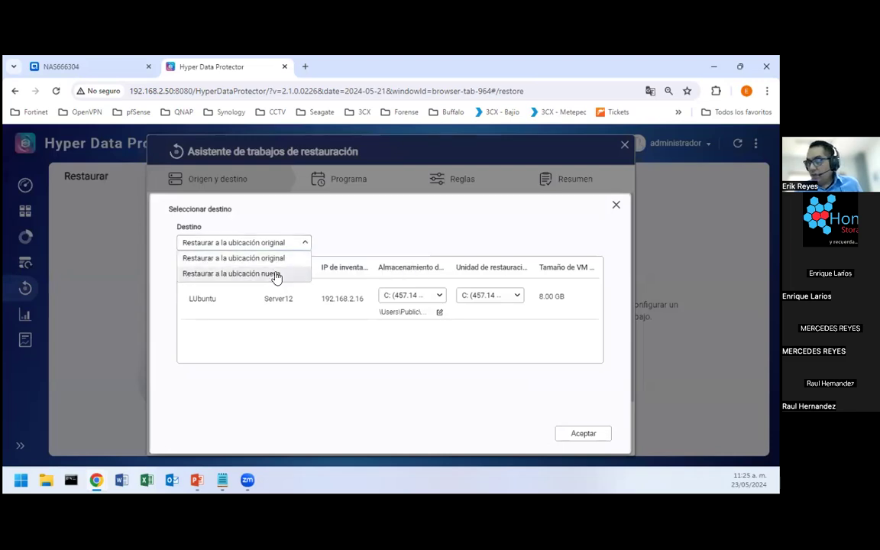
left_click(277, 273)
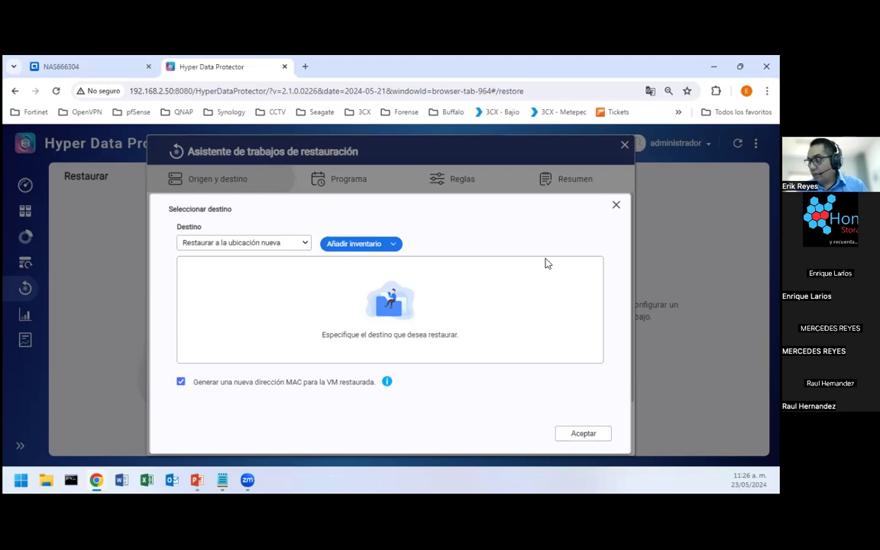
left_click(615, 207)
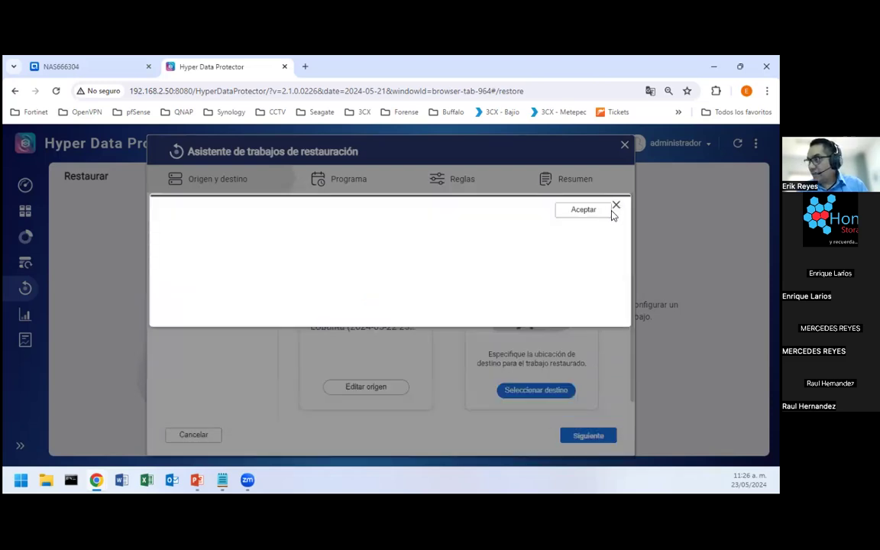
Step: Close the restore wizard and compare the MV_Servidor12_LUbuntu and MV_Servidor12_Ubuntu20 backup job details
left_click(624, 145)
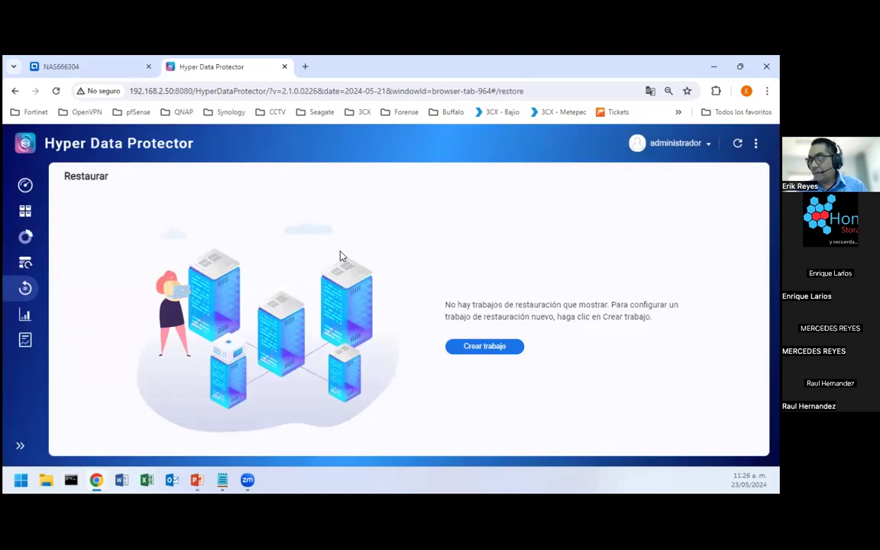
left_click(25, 265)
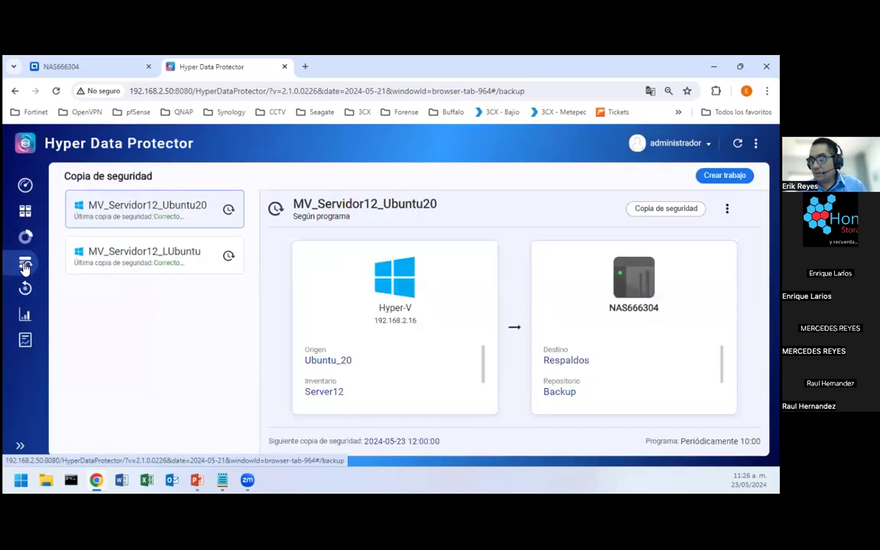
left_click(187, 260)
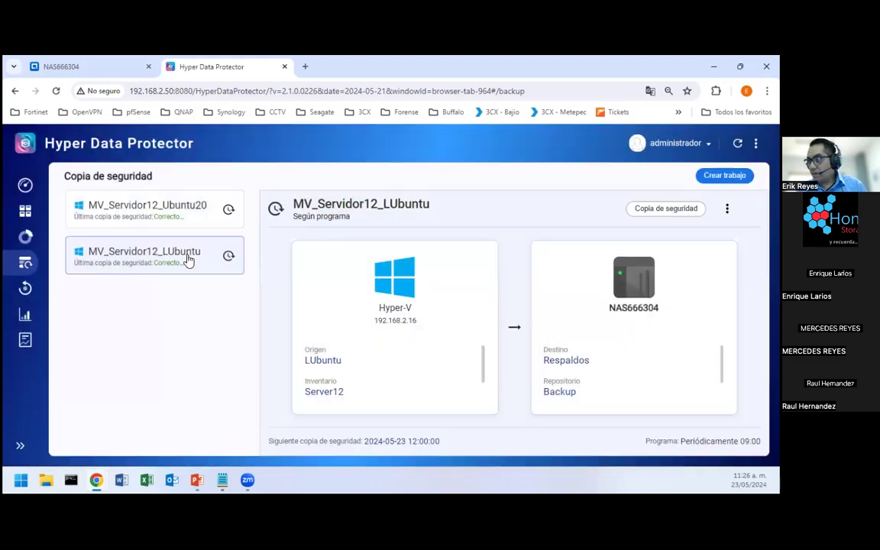
left_click(170, 220)
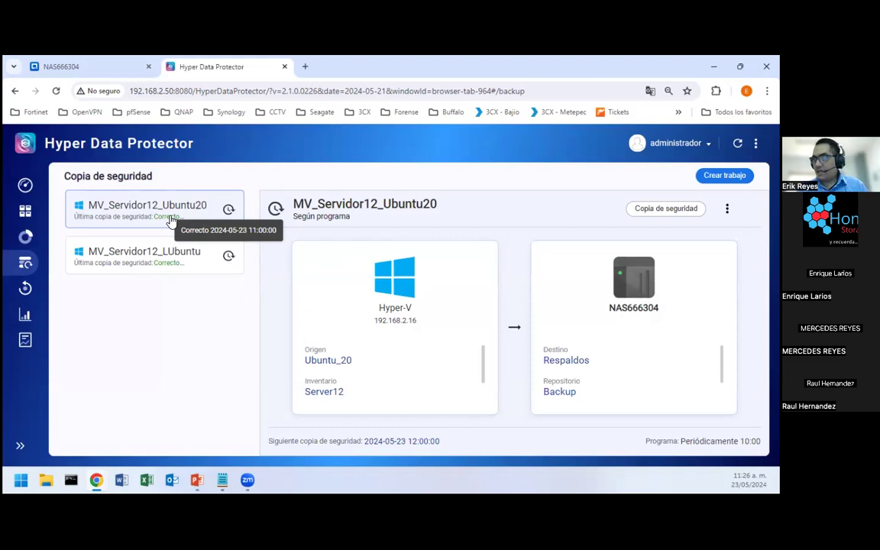
left_click(146, 256)
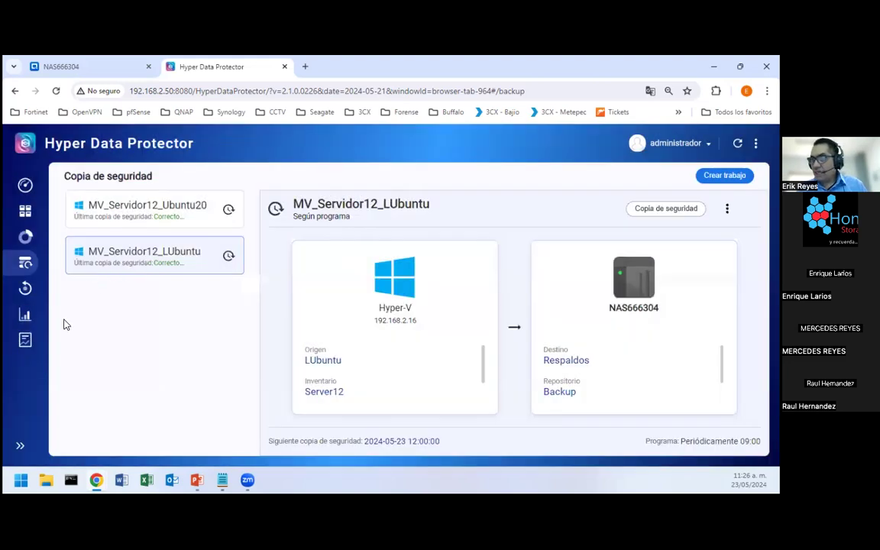
left_click(25, 341)
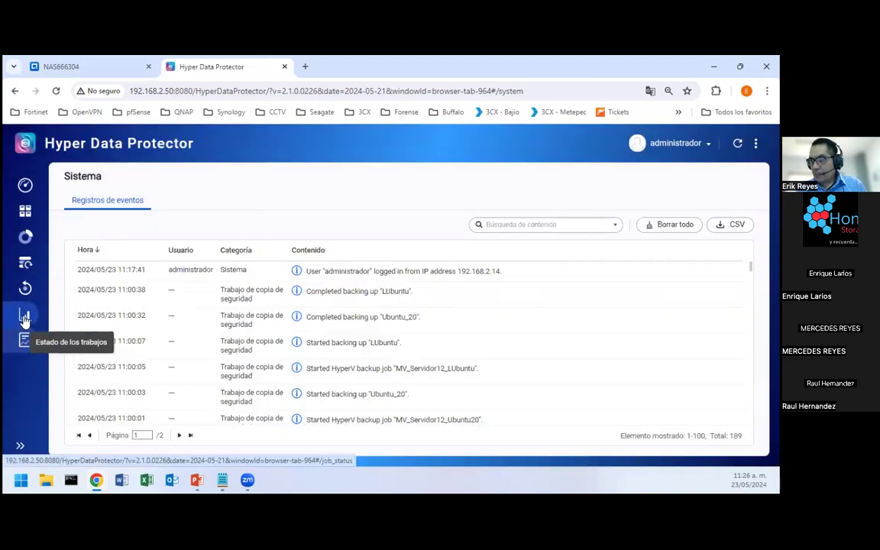
left_click(26, 317)
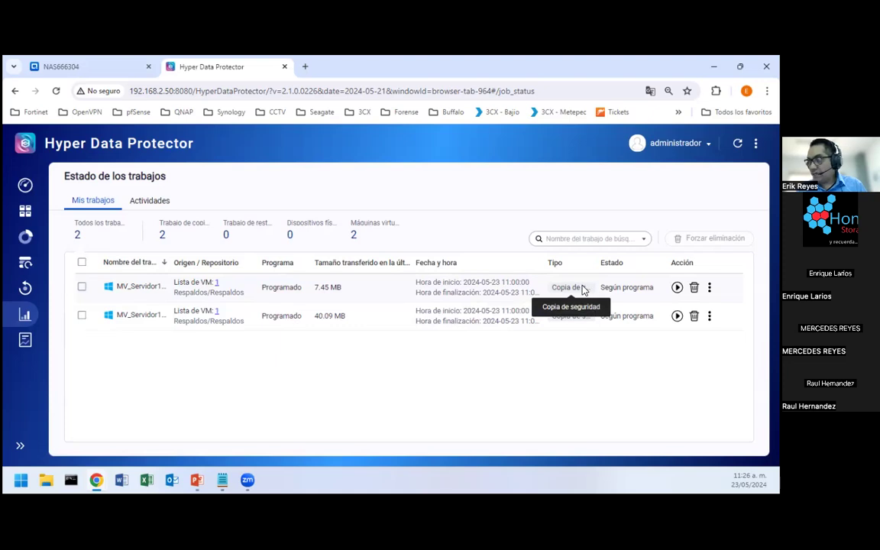
left_click(25, 316)
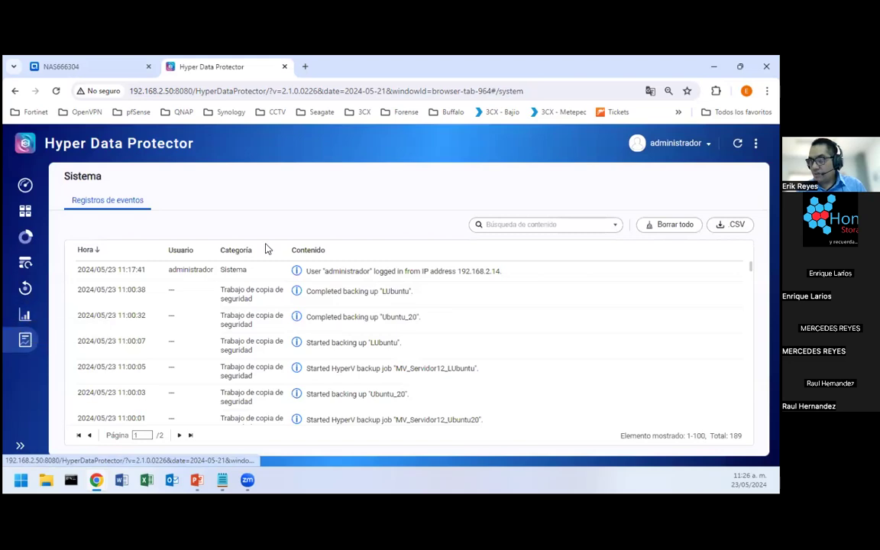
scroll(279, 287, "down", 5)
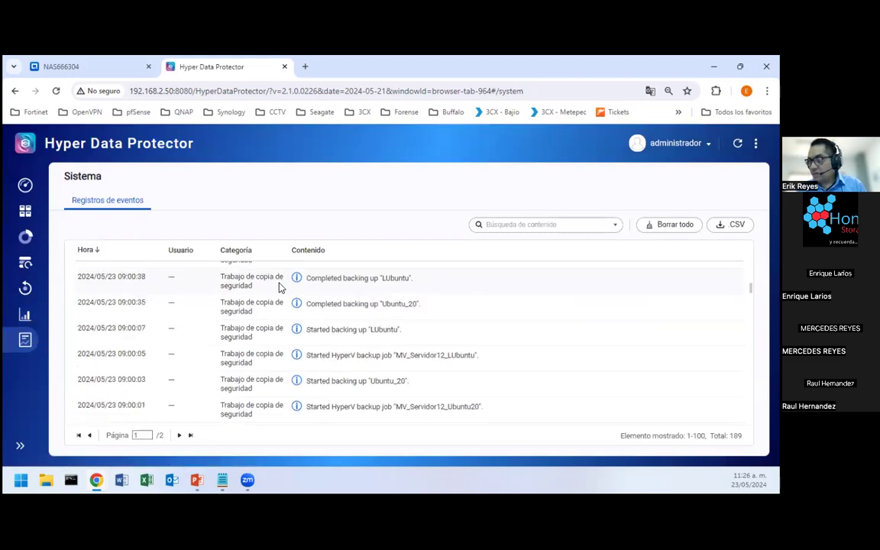
scroll(279, 287, "down", 8)
scroll(278, 287, "down", 5)
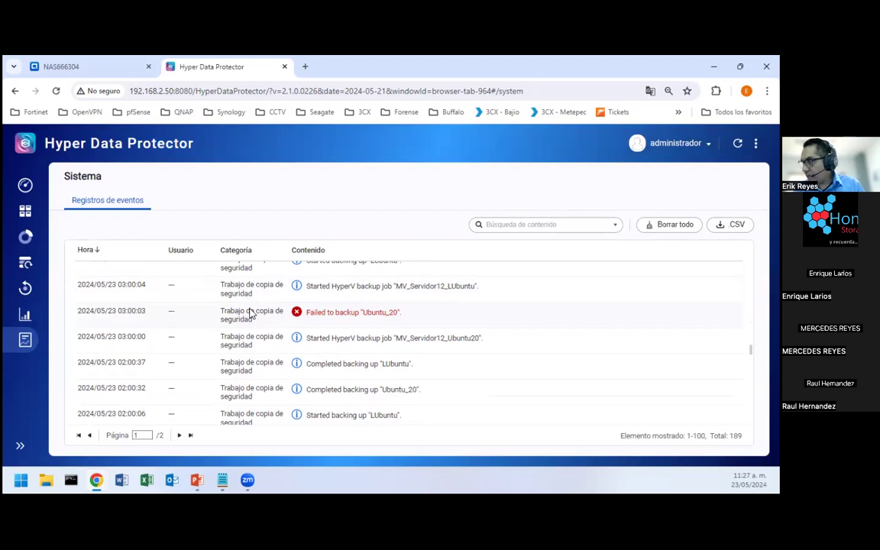
scroll(250, 313, "down", 10)
scroll(249, 313, "up", 10)
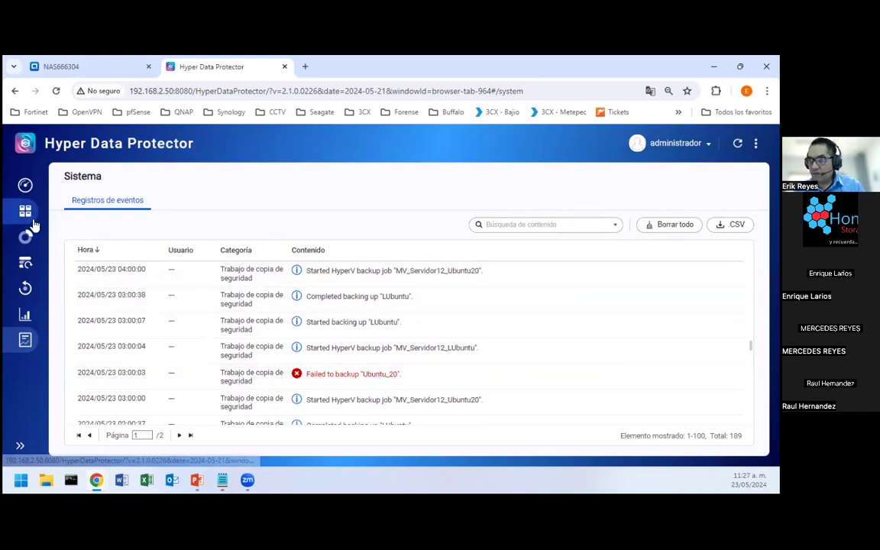
left_click(25, 211)
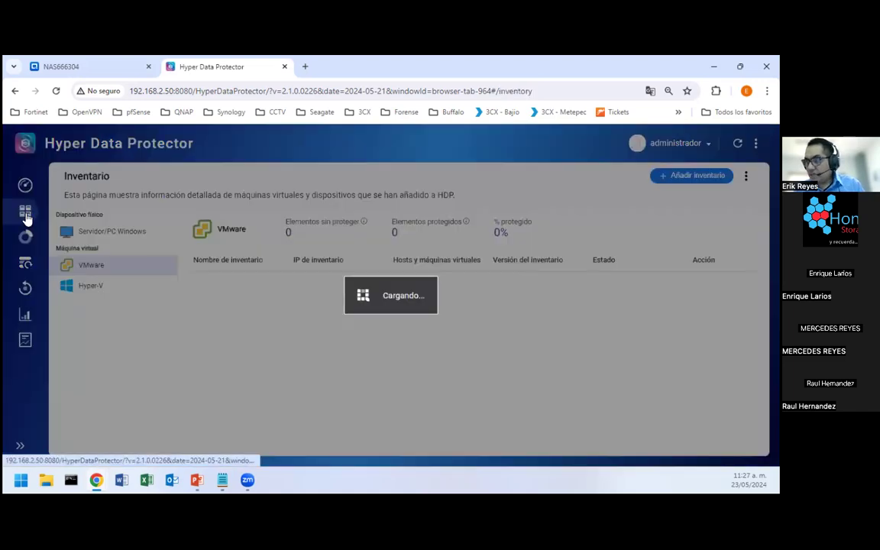
left_click(76, 285)
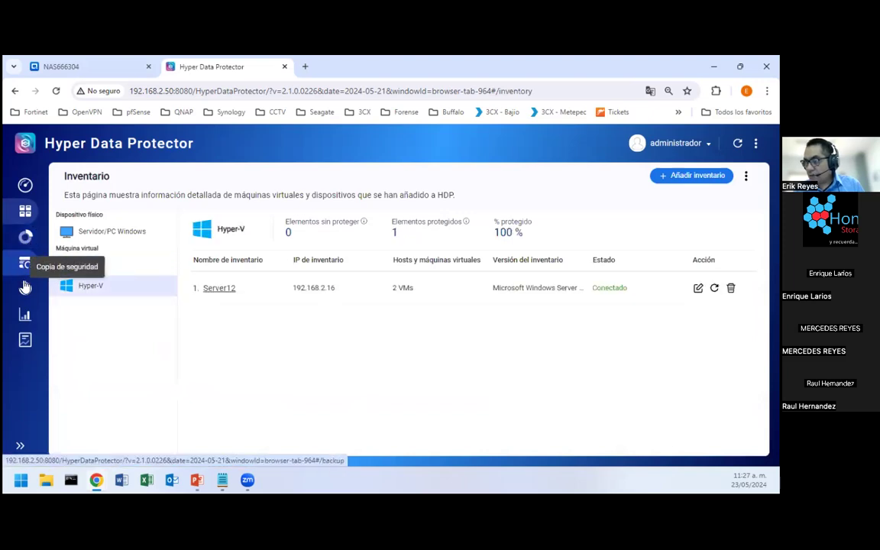
left_click(26, 267)
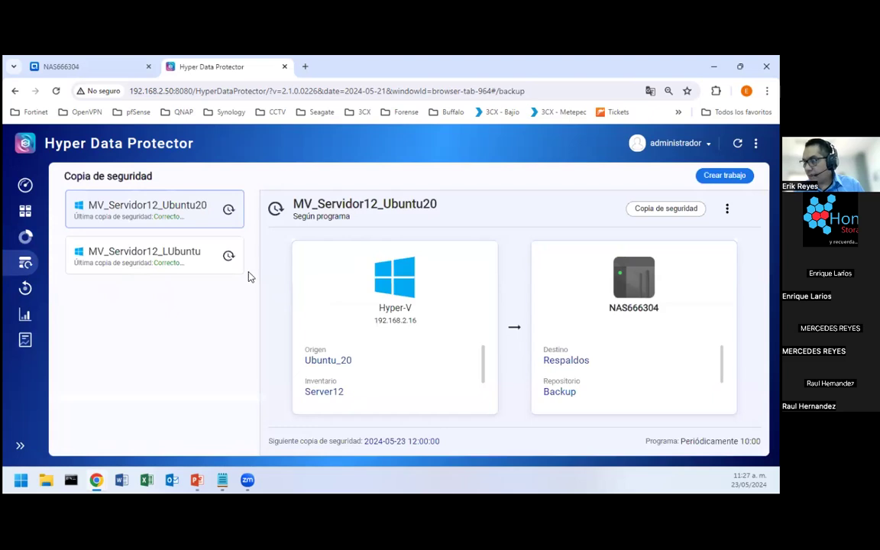
left_click(175, 209)
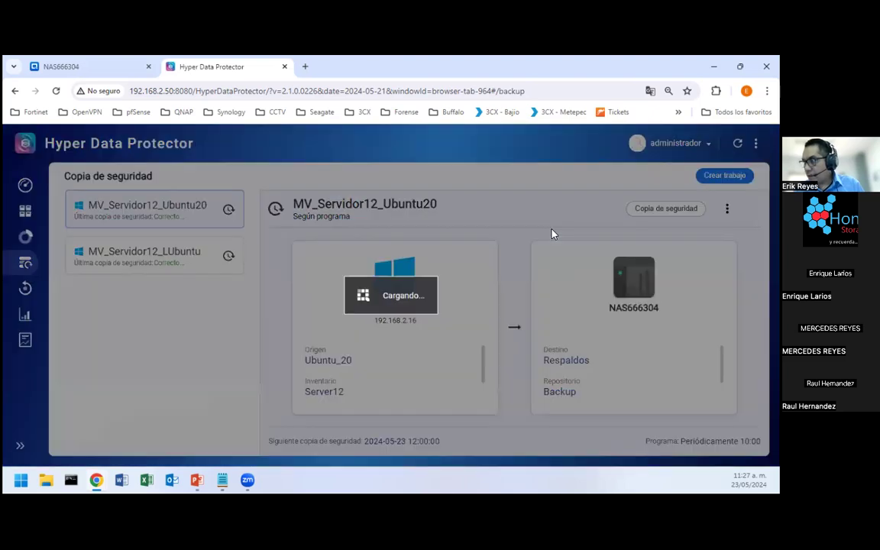
left_click(727, 208)
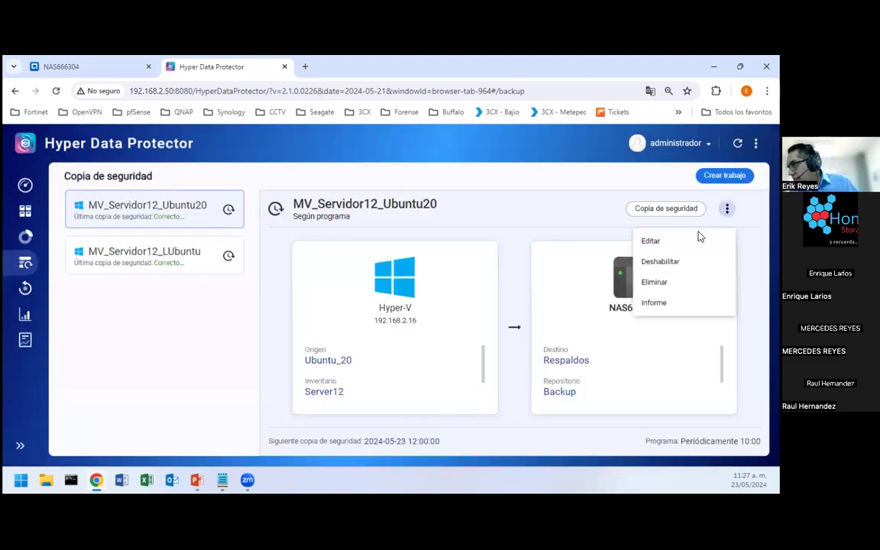
left_click(657, 306)
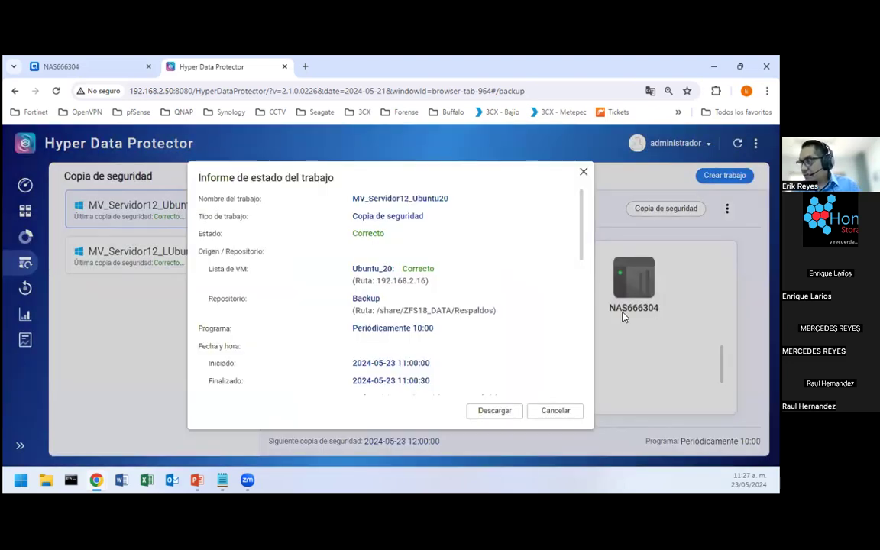
mouse_move(583, 240)
left_mouse_down()
mouse_move(592, 350)
mouse_move(585, 224)
left_mouse_up()
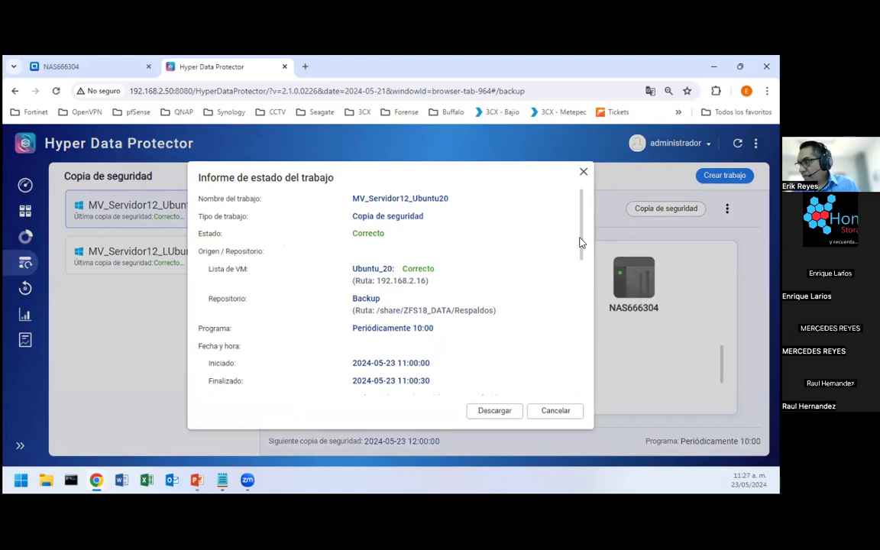
scroll(545, 269, "down", 3)
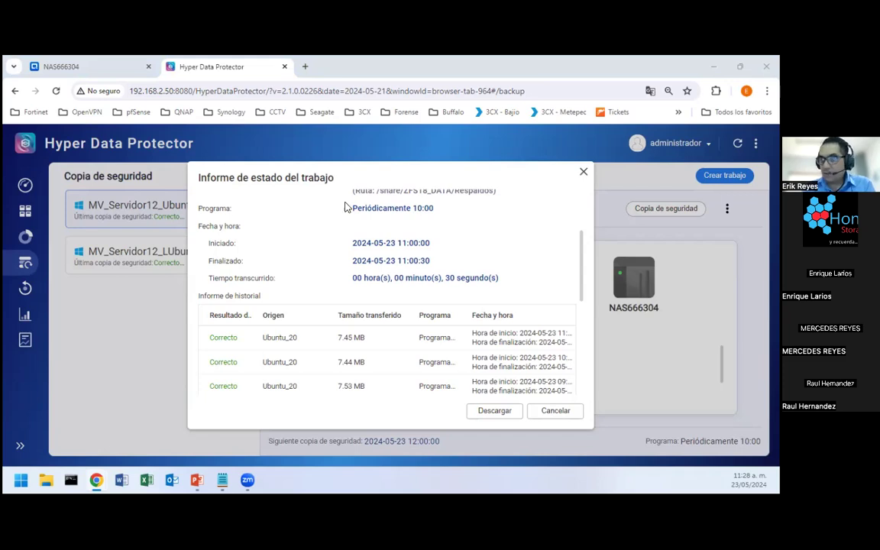
left_click(582, 174)
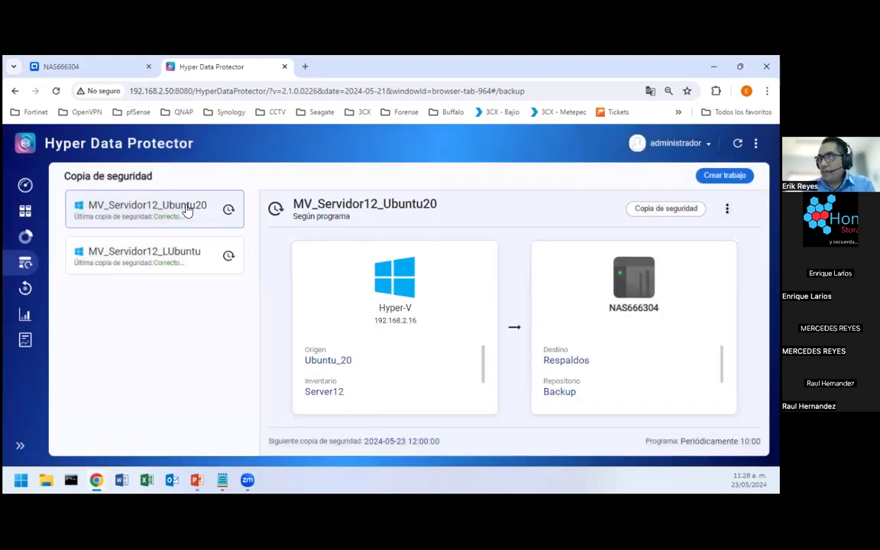
Step: Go from the Información general dashboard to the Hyper-V inventory
left_click(25, 187)
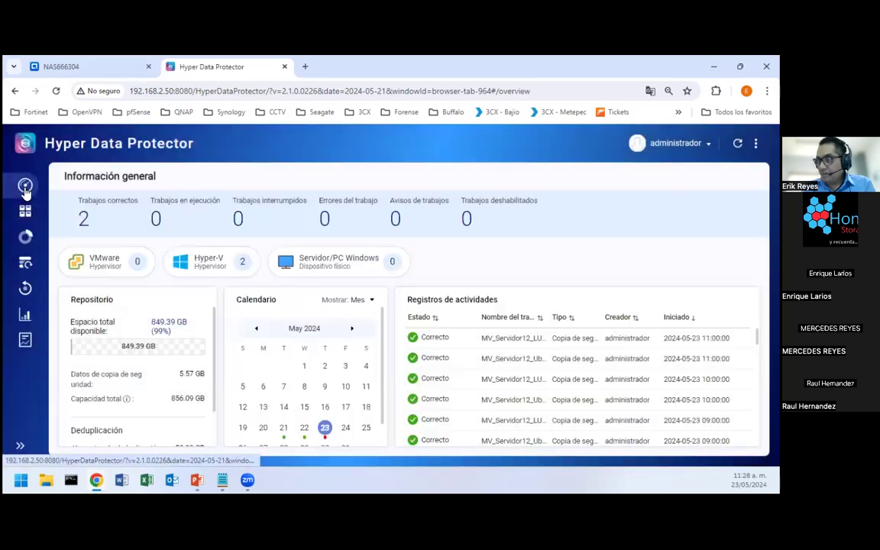
left_click(200, 263)
right_click(126, 287)
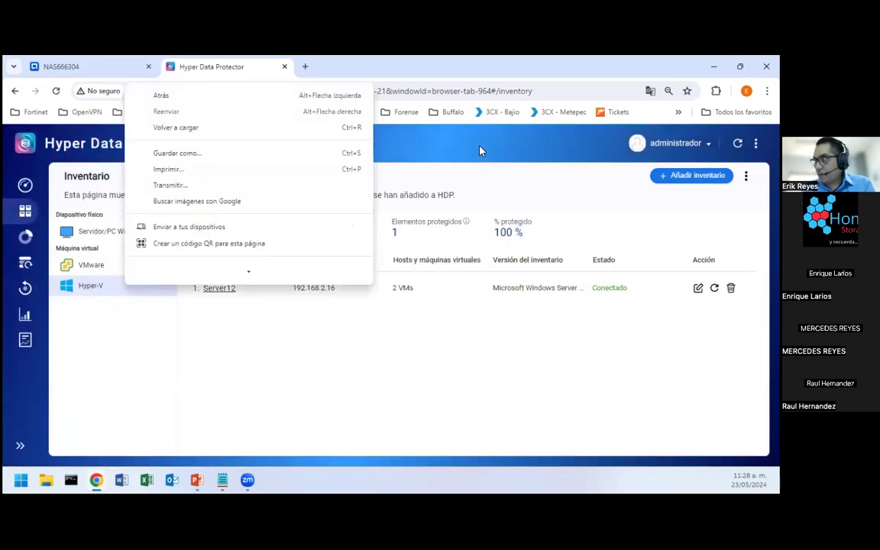
left_click(658, 192)
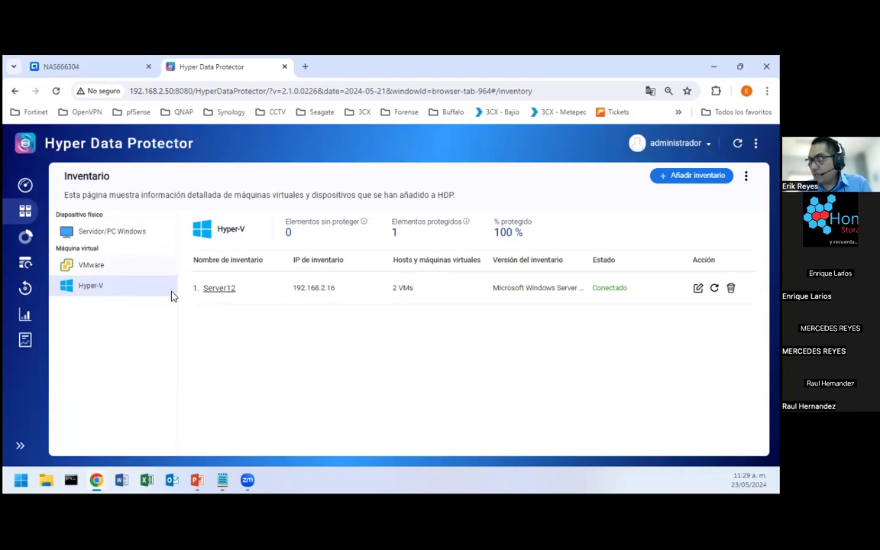
Step: Try deleting the Server12 inventory and acknowledge it is refused because backup jobs use it
left_click(730, 287)
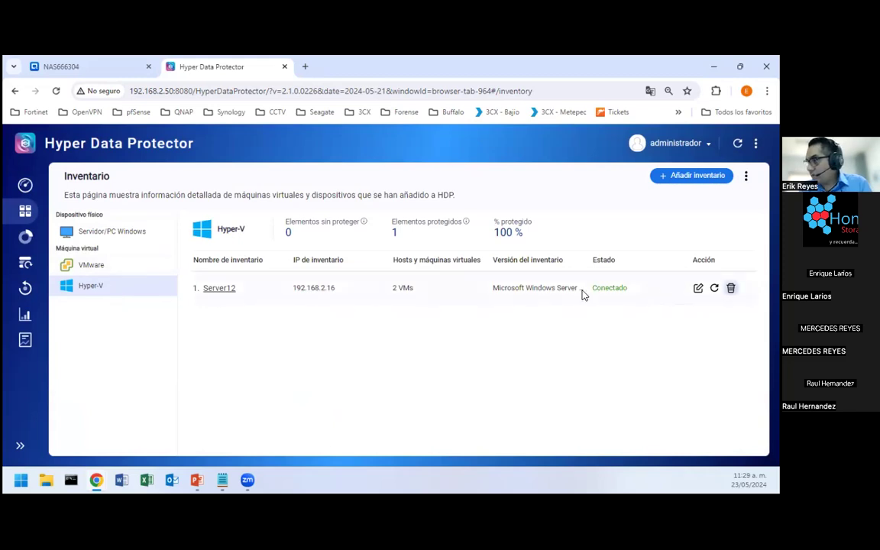
left_click(376, 326)
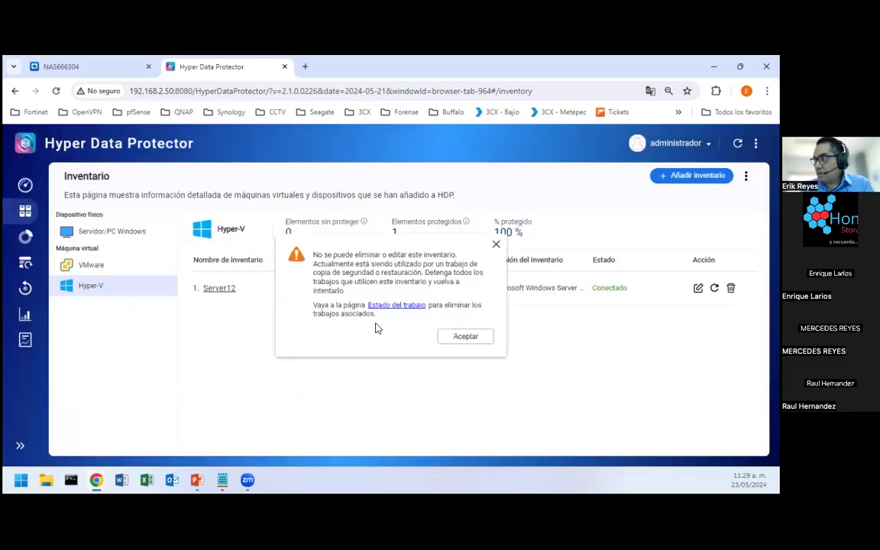
left_click(473, 339)
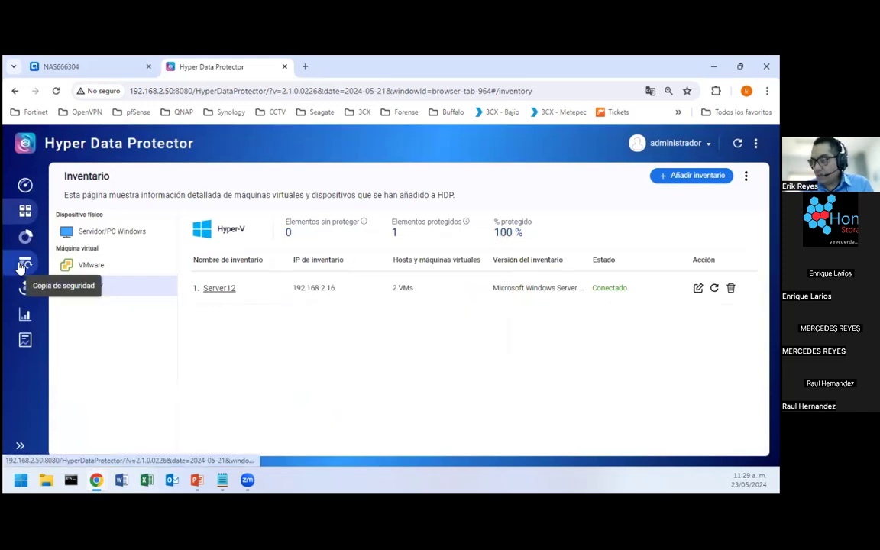
left_click(23, 264)
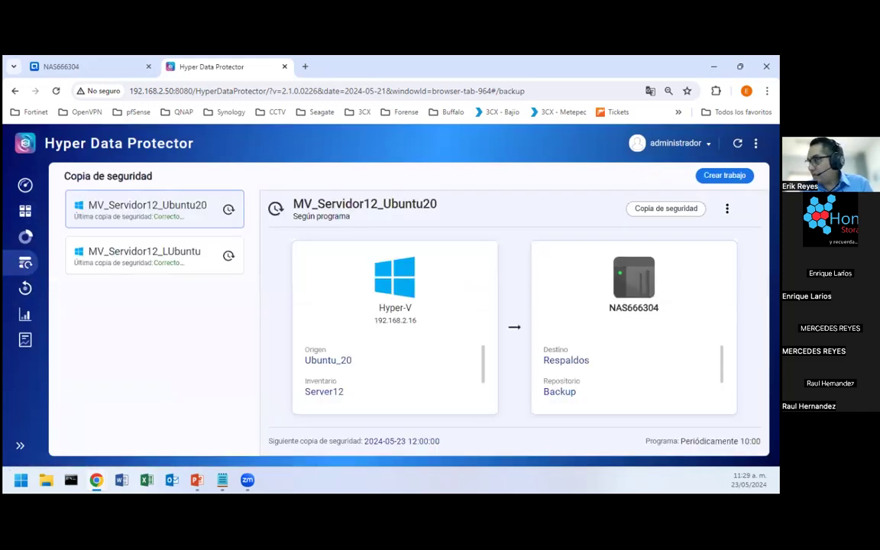
Step: Delete the MV_Servidor12_Ubuntu20 and MV_Servidor12_LUbuntu backup jobs
left_click(727, 208)
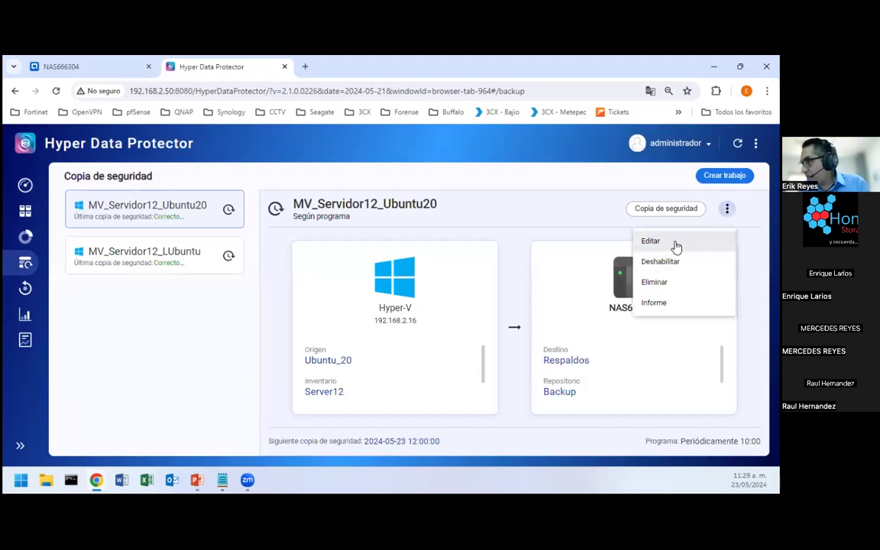
left_click(649, 282)
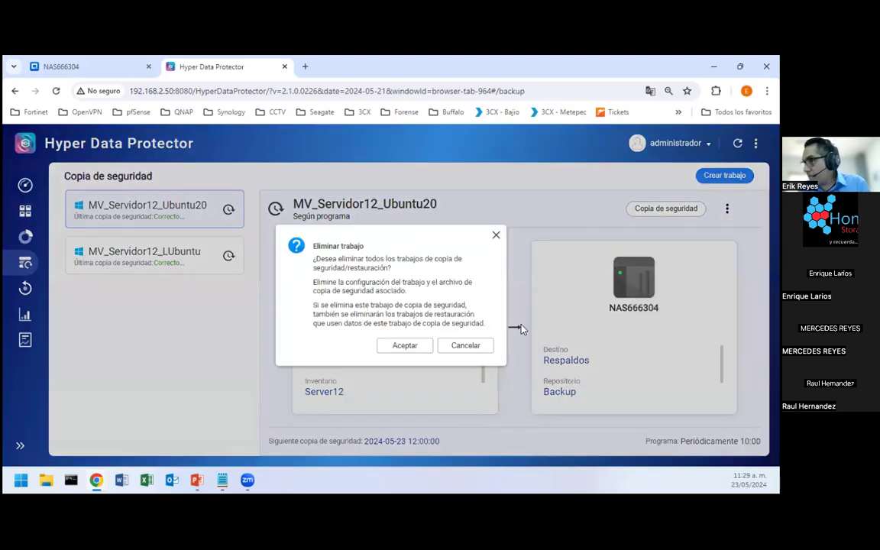
left_click(403, 346)
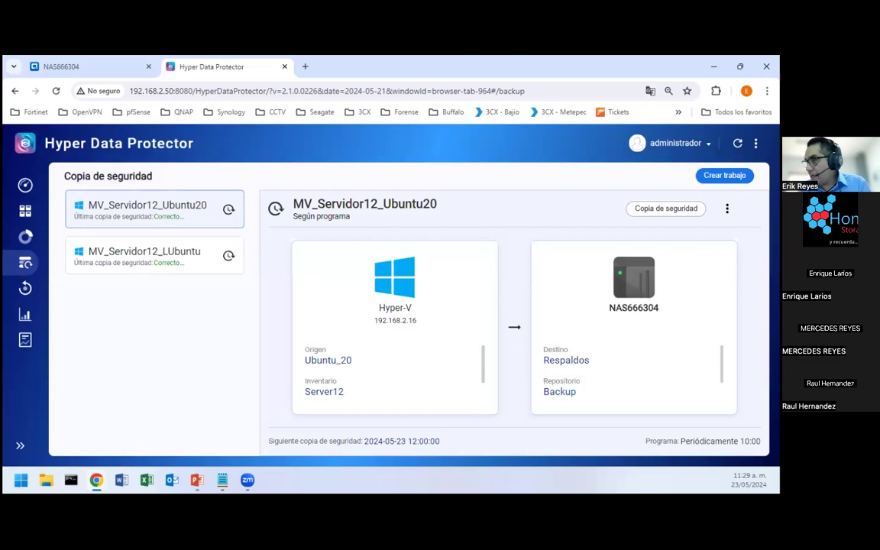
left_click(197, 252)
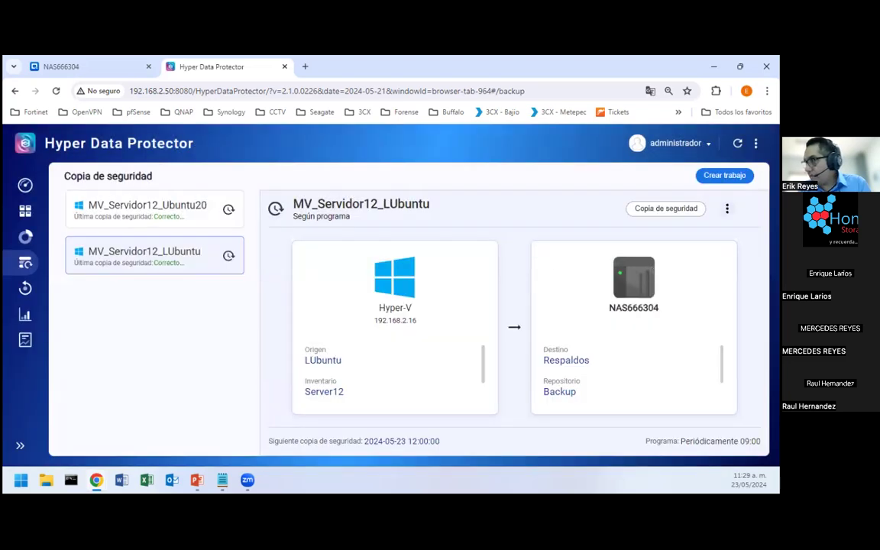
left_click(727, 208)
left_click(653, 282)
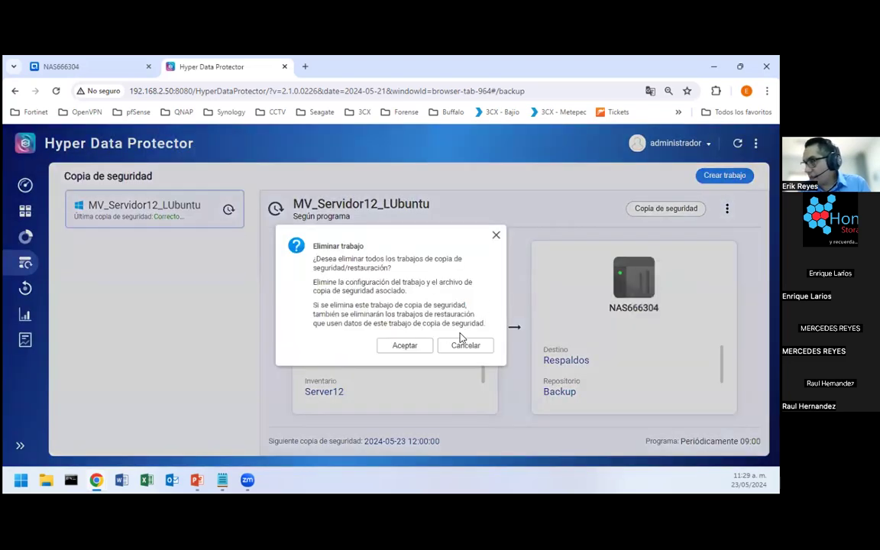
left_click(412, 348)
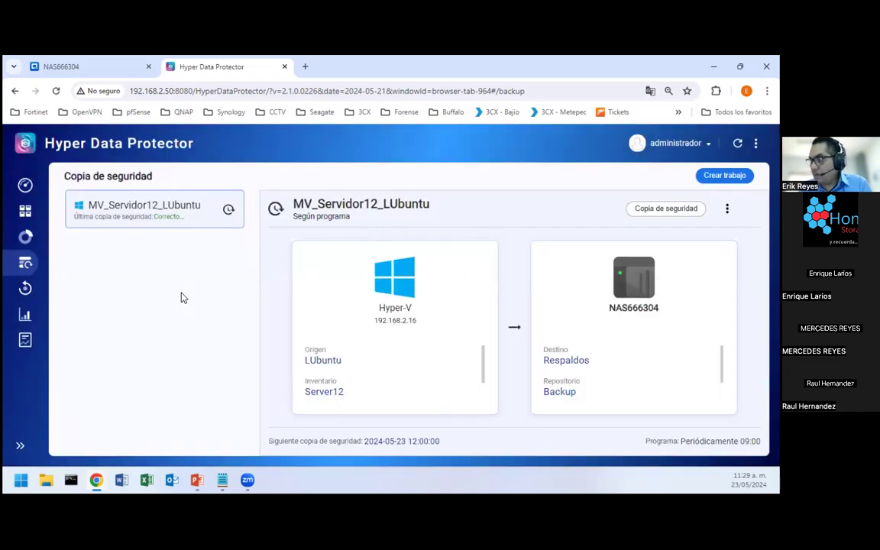
Step: Remove the Server12 entry from the Hyper-V inventory
left_click(28, 238)
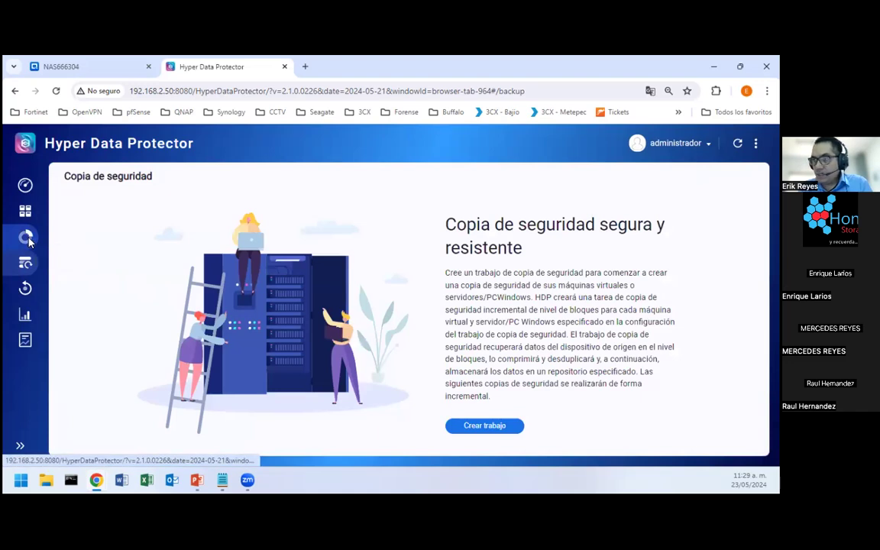
left_click(25, 211)
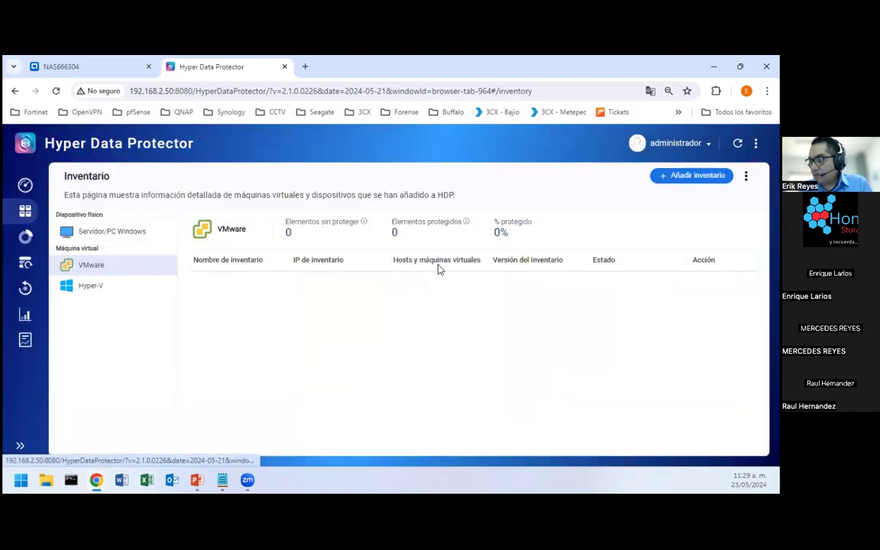
left_click(130, 290)
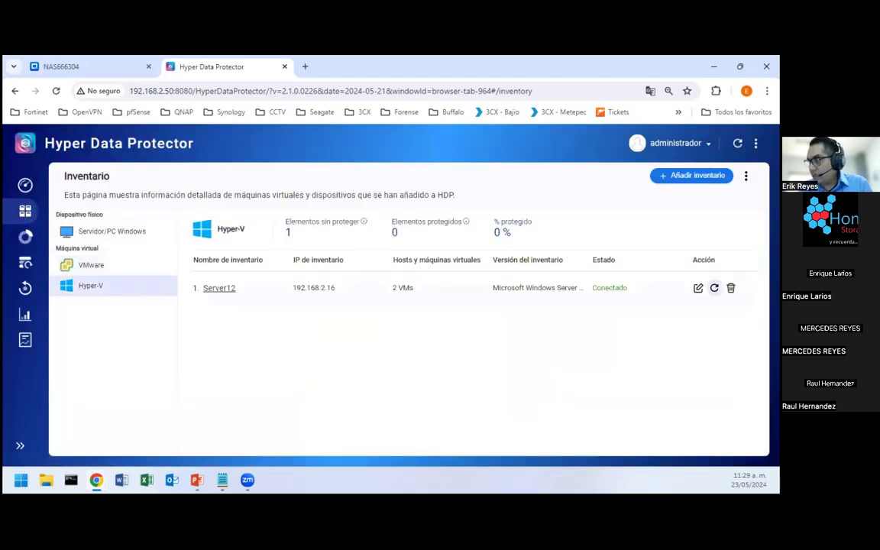
left_click(731, 288)
left_click(376, 324)
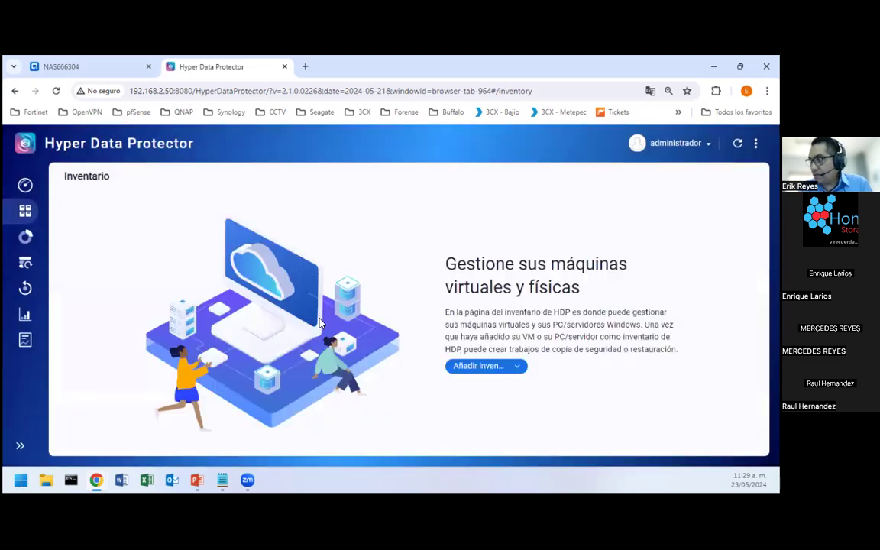
left_click(29, 265)
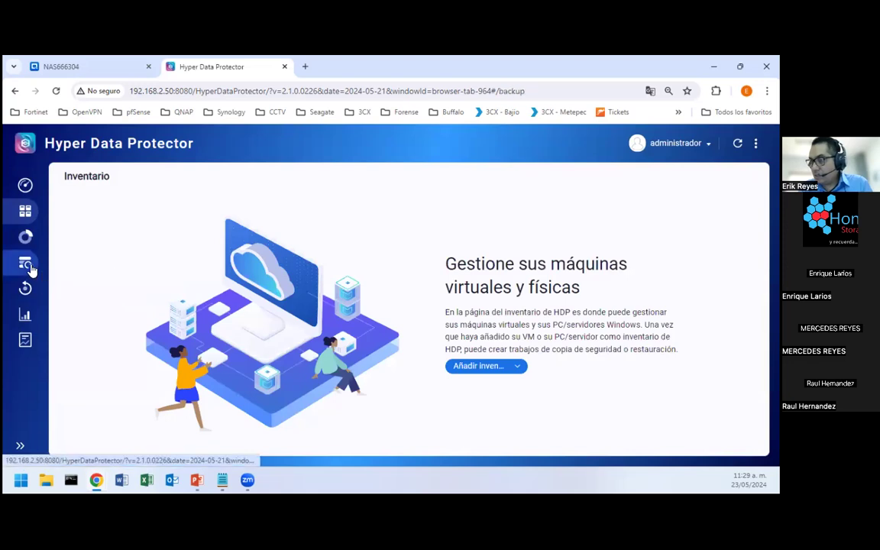
Step: Delete the Backup repository, ticking the data-loss acknowledgement before confirming
left_click(24, 242)
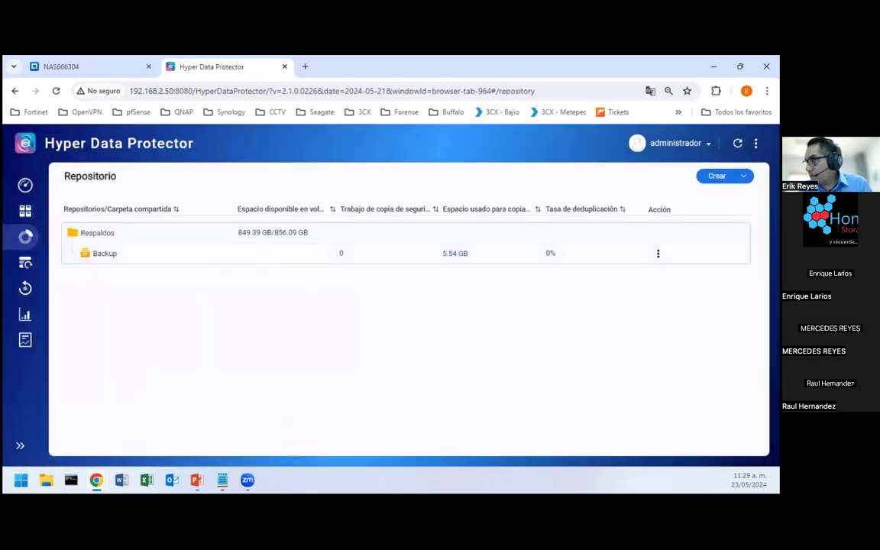
left_click(722, 176)
left_click(722, 175)
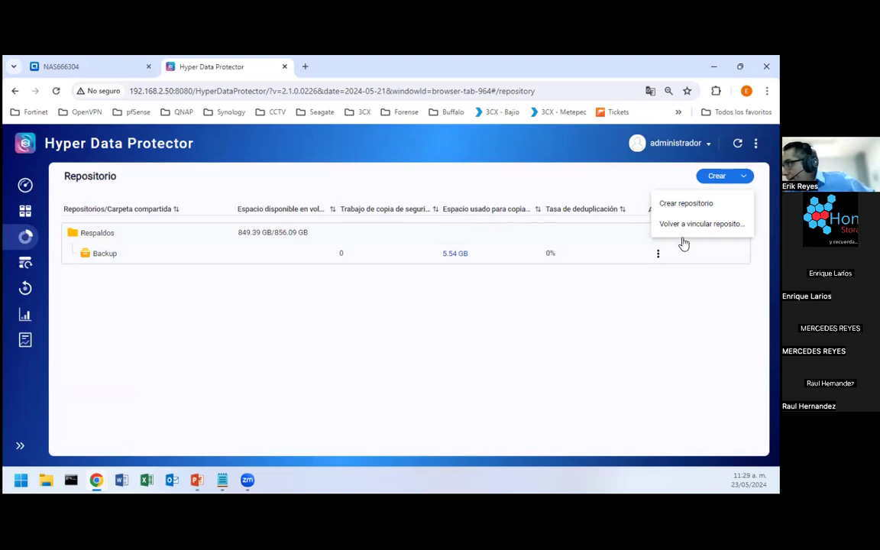
left_click(657, 258)
left_click(657, 258)
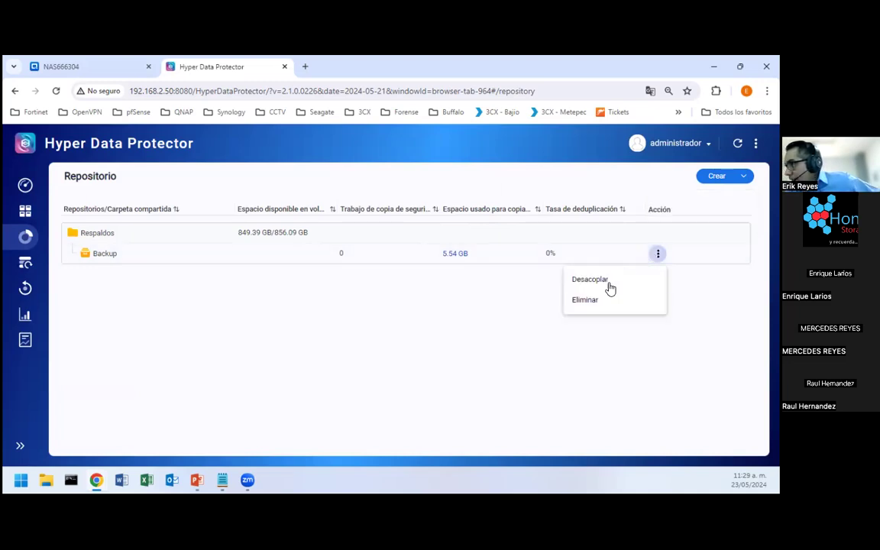
left_click(610, 298)
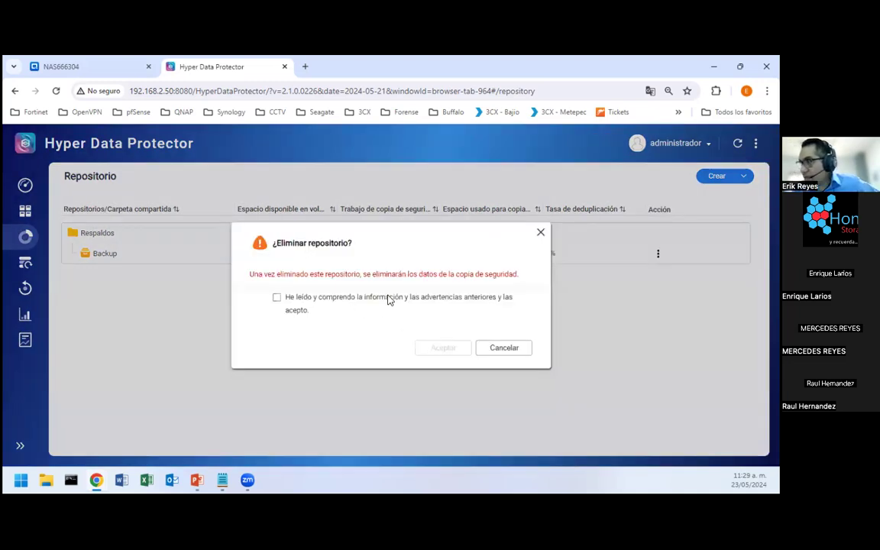
left_click(277, 298)
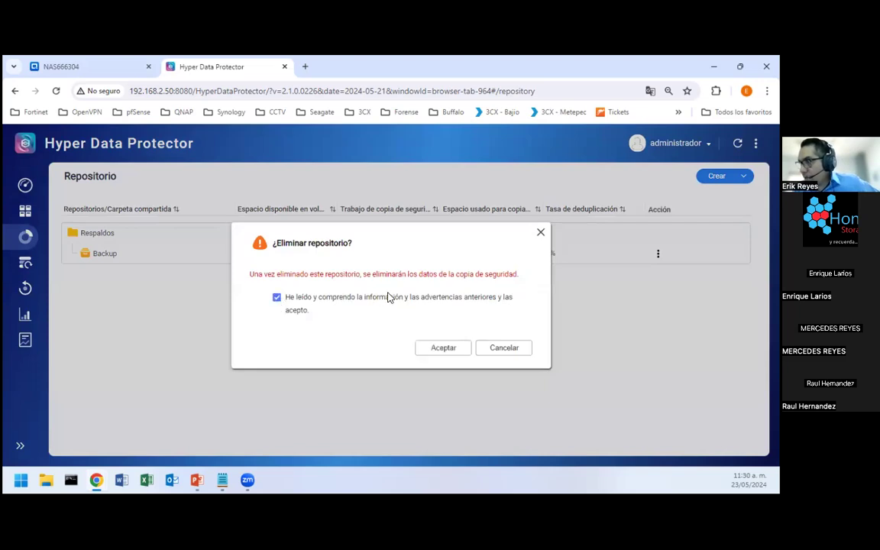
left_click(446, 348)
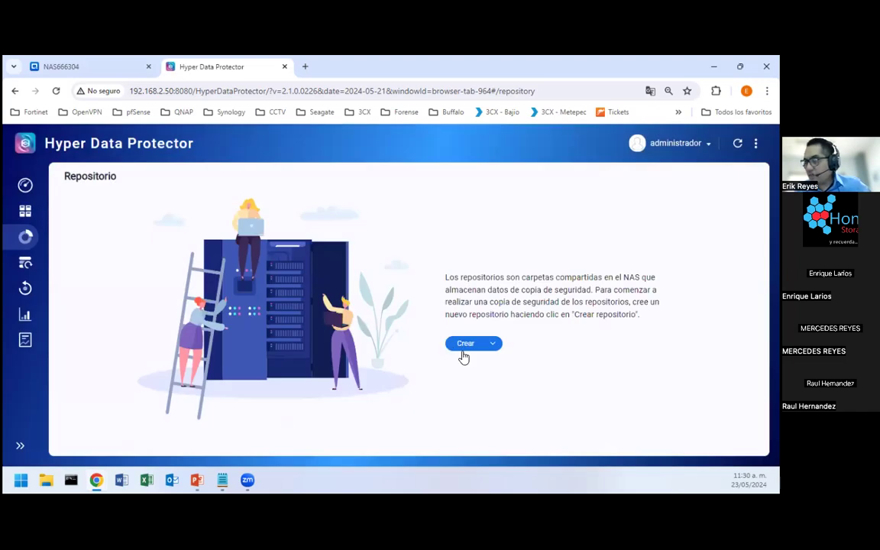
left_click(29, 217)
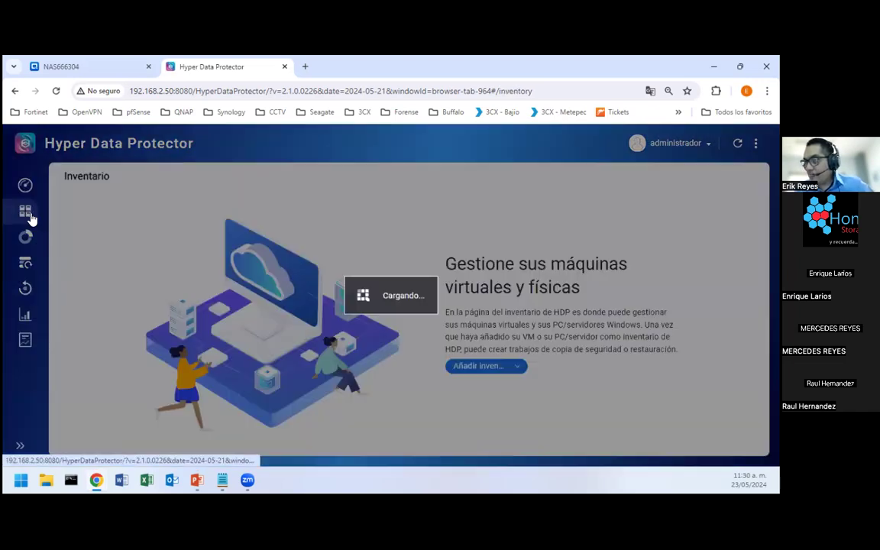
Step: Close the Hyper Data Protector tab and File Station, then relaunch Hyper Data Protector from the desktop
left_click(26, 184)
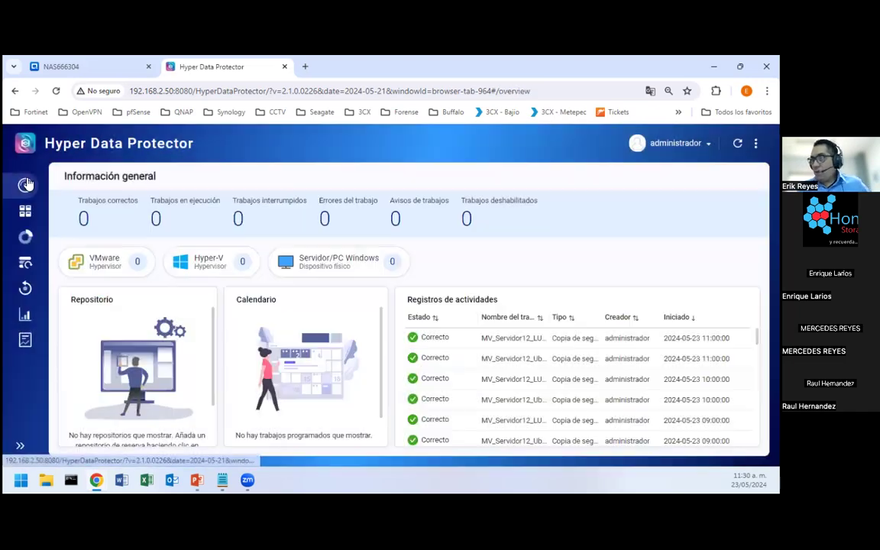
left_click(284, 67)
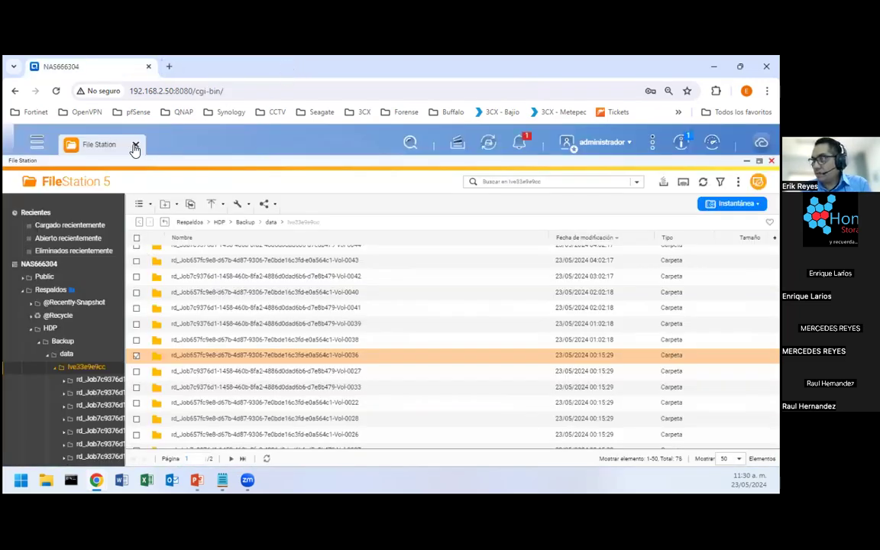
left_click(134, 147)
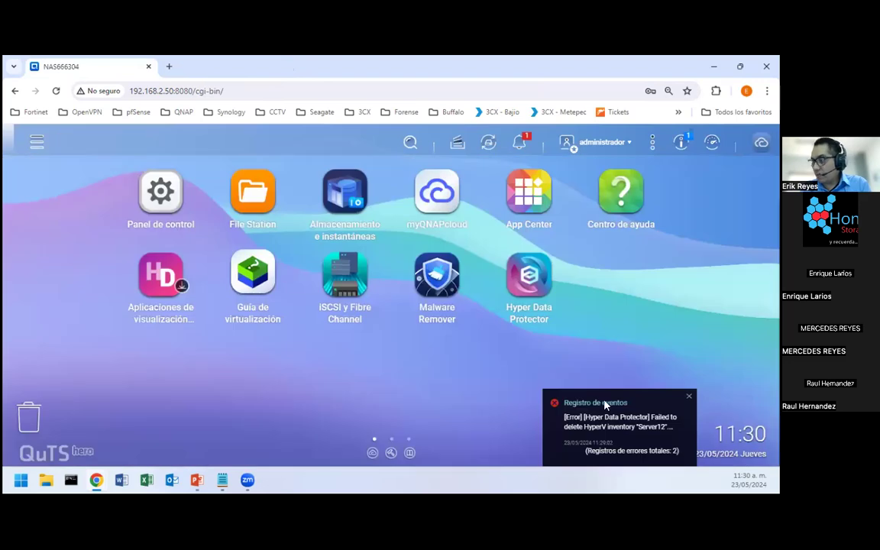
left_click(525, 273)
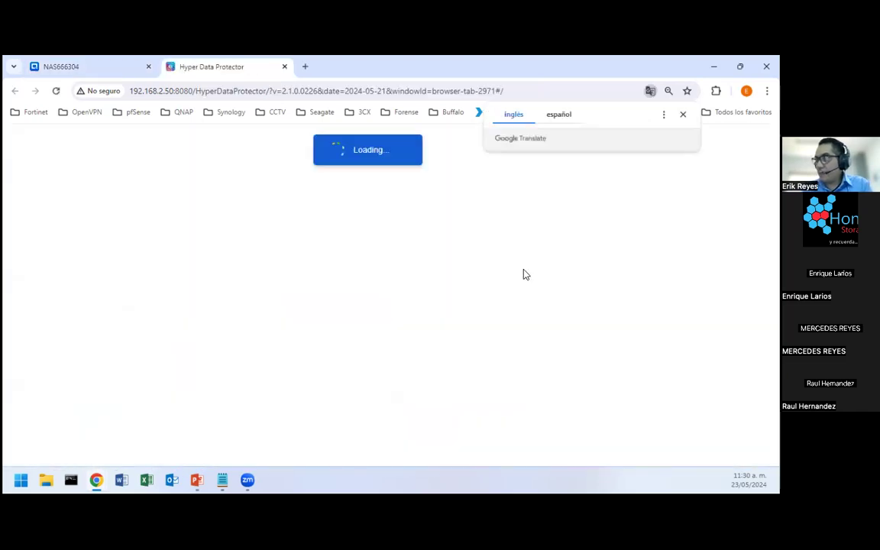
Step: Switch to the QNAP HYPER DATA PROTECTOR.pptx presentation at slide 6
left_click(196, 480)
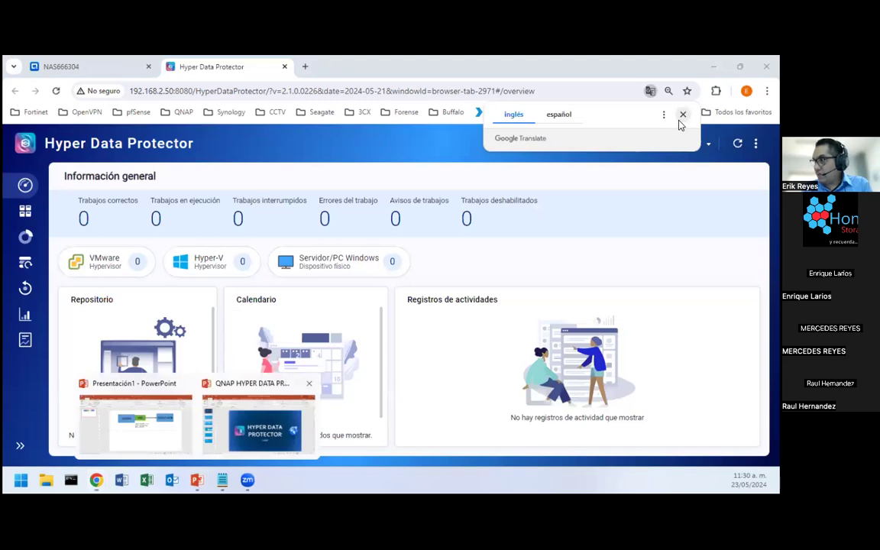
mouse_move(196, 480)
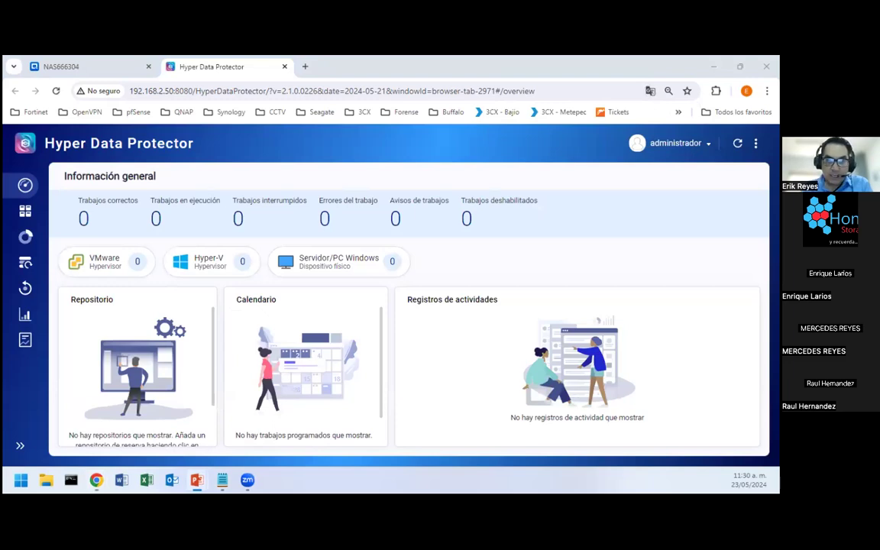
key("alt+Tab")
double_click(516, 213)
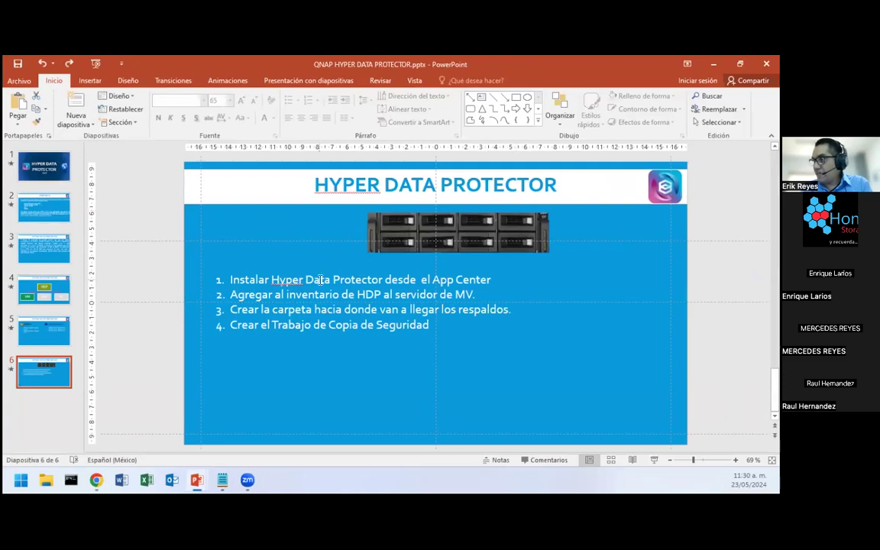
left_click(315, 310)
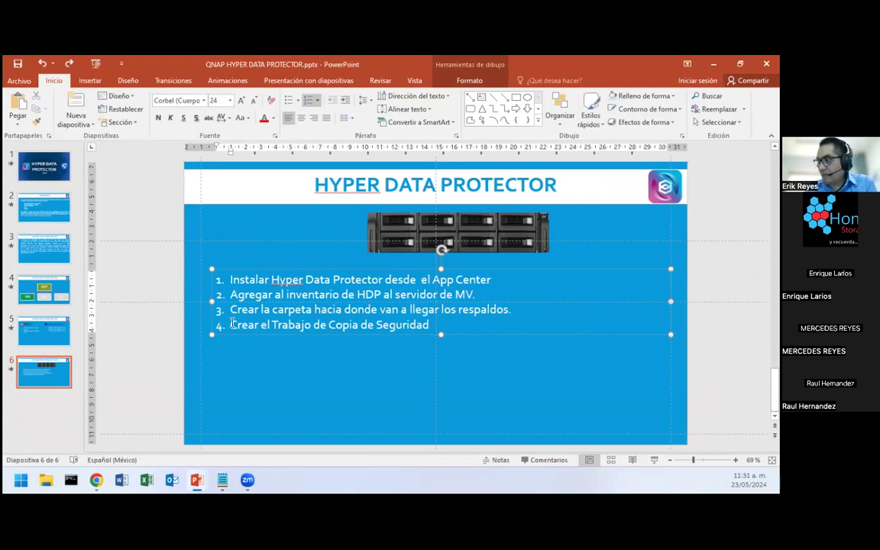
left_click_drag(233, 309, 567, 300)
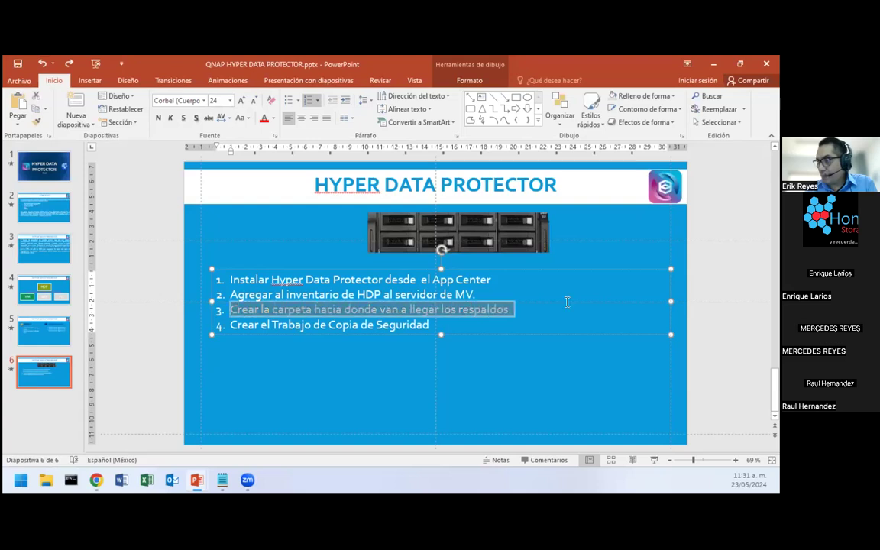
left_click_drag(230, 295, 477, 295)
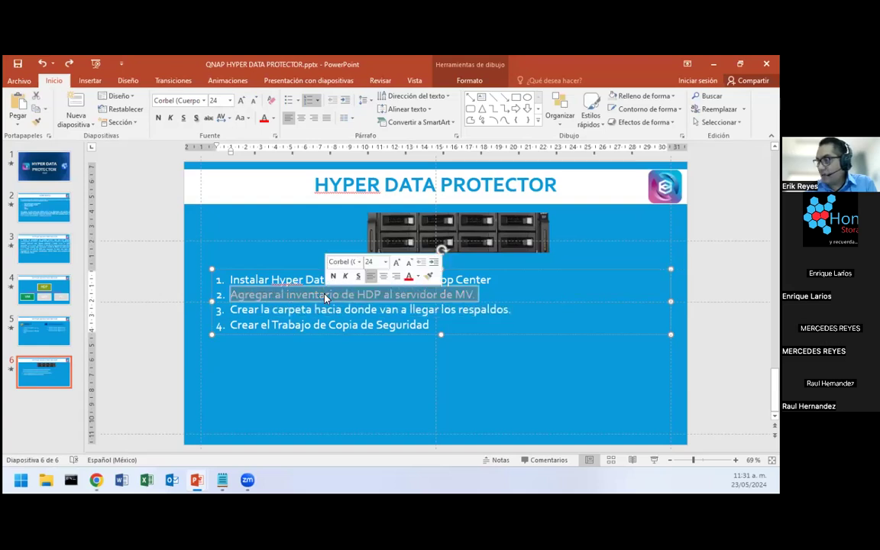
key("alt+Tab")
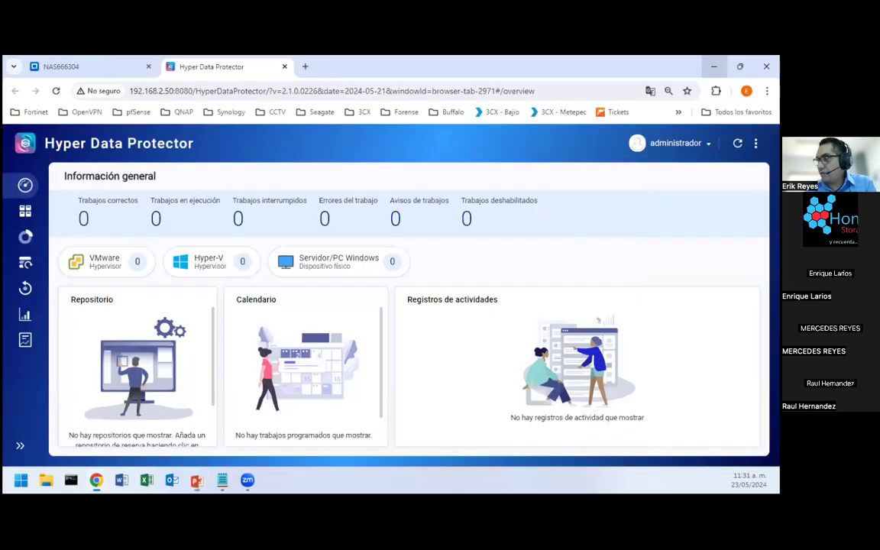
Step: Start adding a Hyper-V inventory named 192.168.2.16
left_click(26, 212)
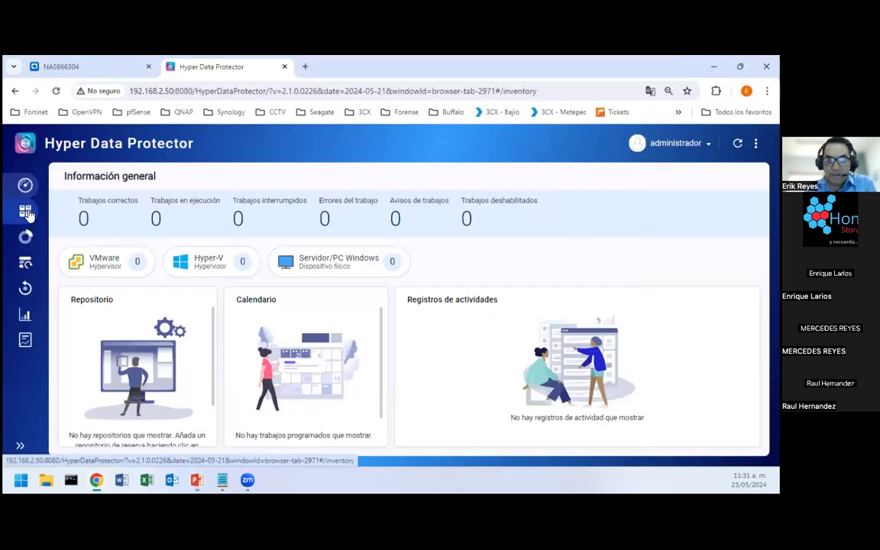
left_click(500, 368)
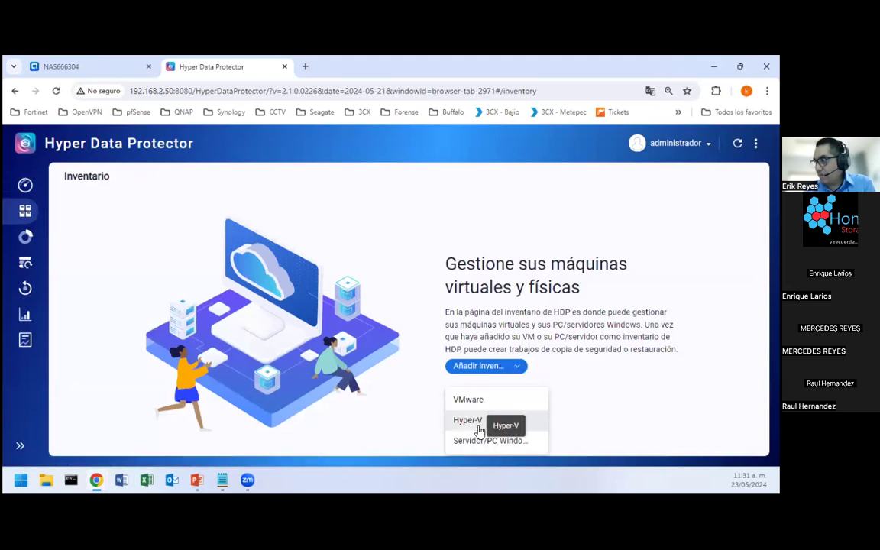
left_click(474, 424)
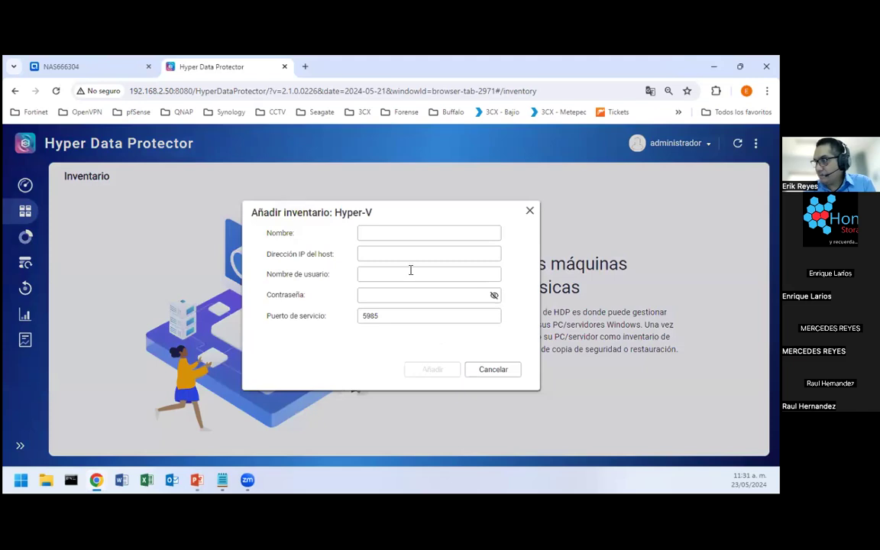
left_click(396, 237)
type("192")
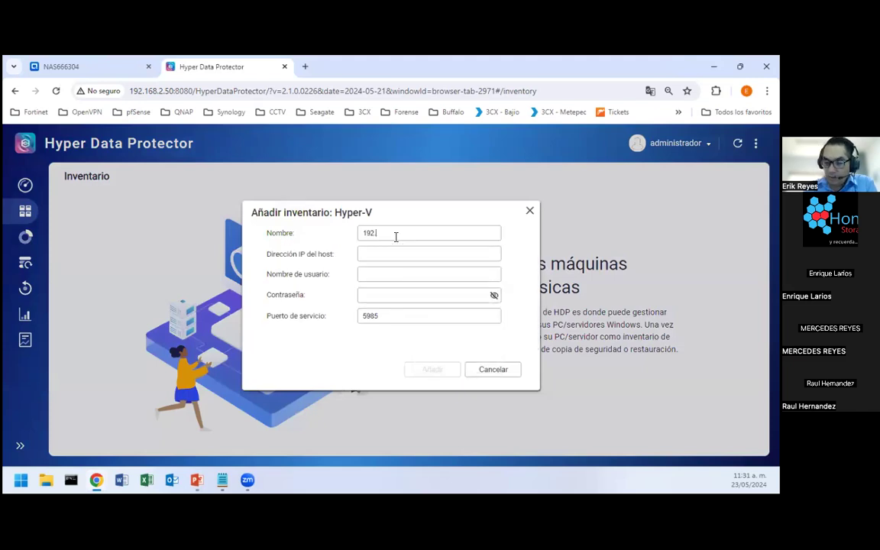
type(".168.2.16")
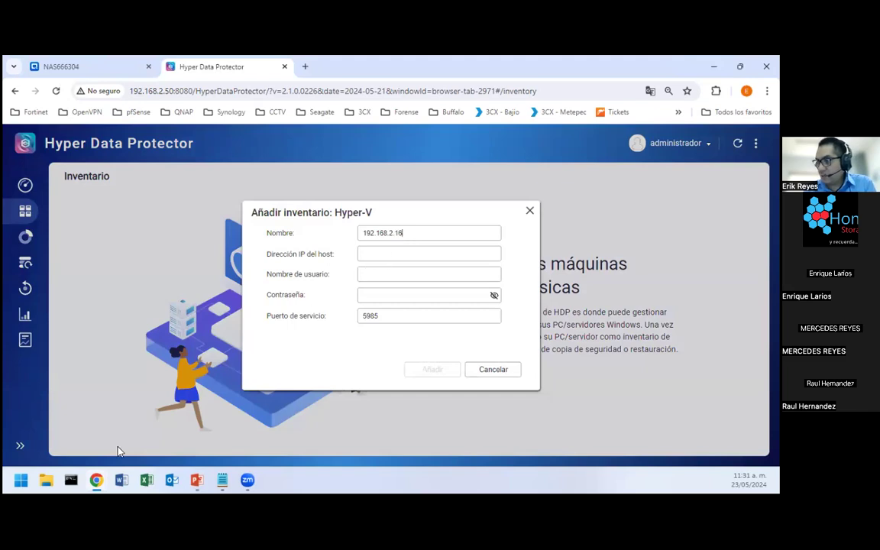
Step: Search Start for 'remo' and open the Remote Desktop connection to the server
left_click(21, 479)
type("remo")
left_click(20, 479)
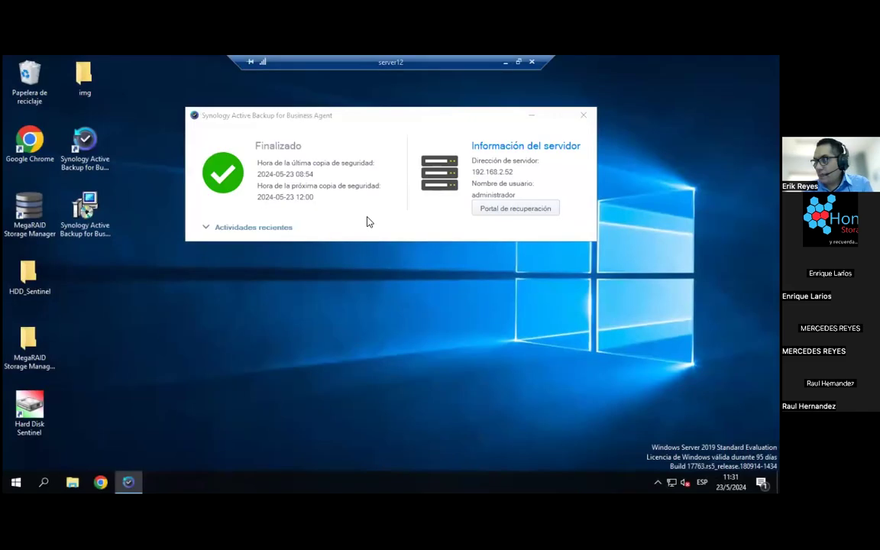
Step: Close the Synology backup agent and launch Hyper-V Manager via a 'hyper' Start search
left_click(583, 114)
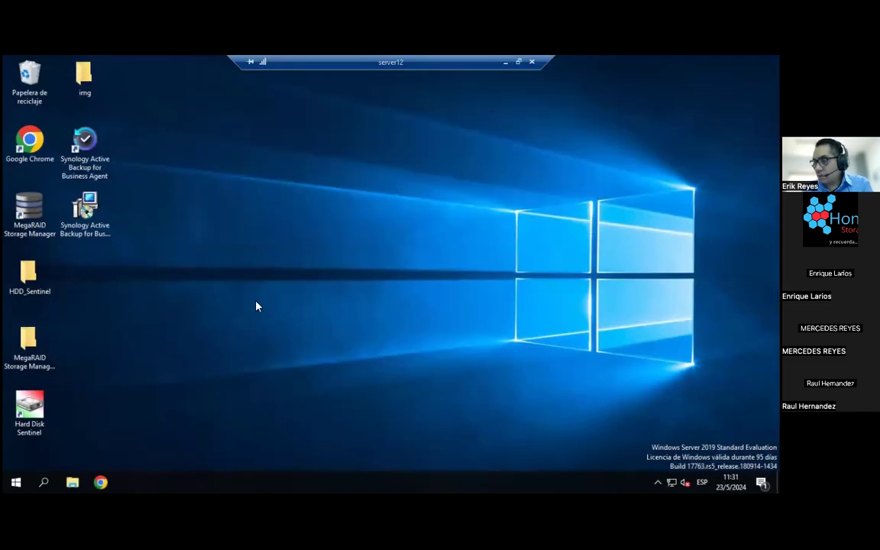
left_click(16, 482)
type("hyper")
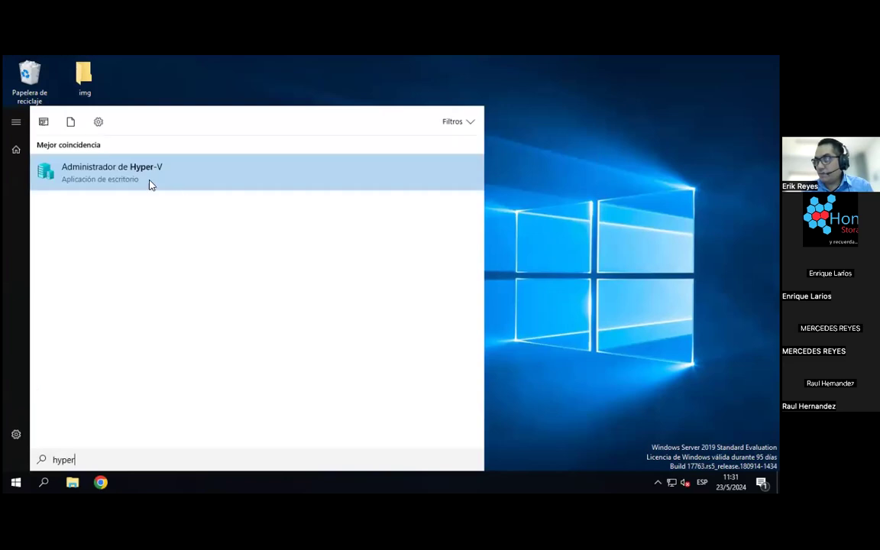
left_click(141, 178)
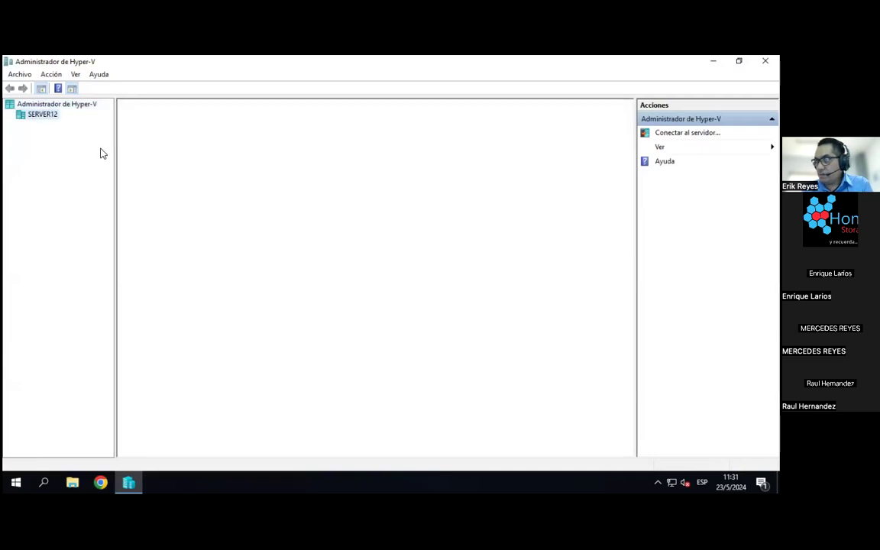
Step: Check SERVER12's running virtual machines Ubuntu_20 and LUbuntu
left_click(44, 115)
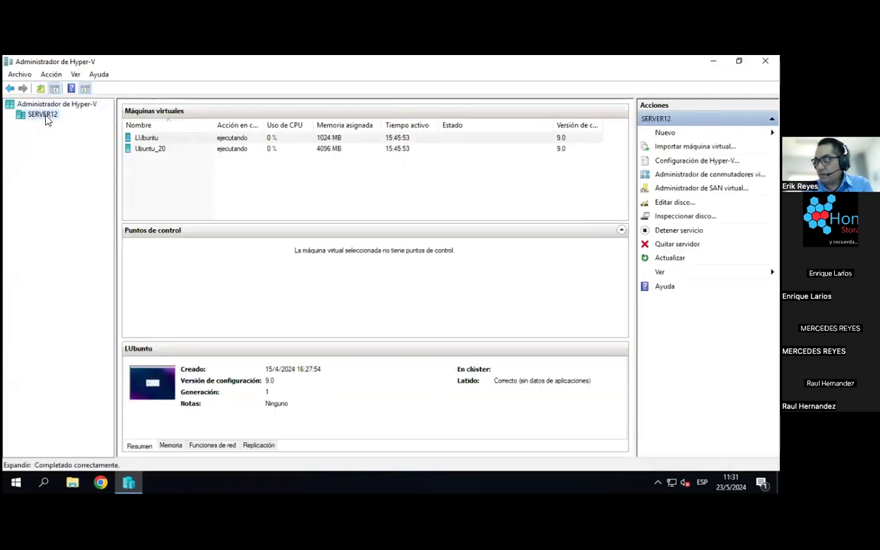
left_click(156, 148)
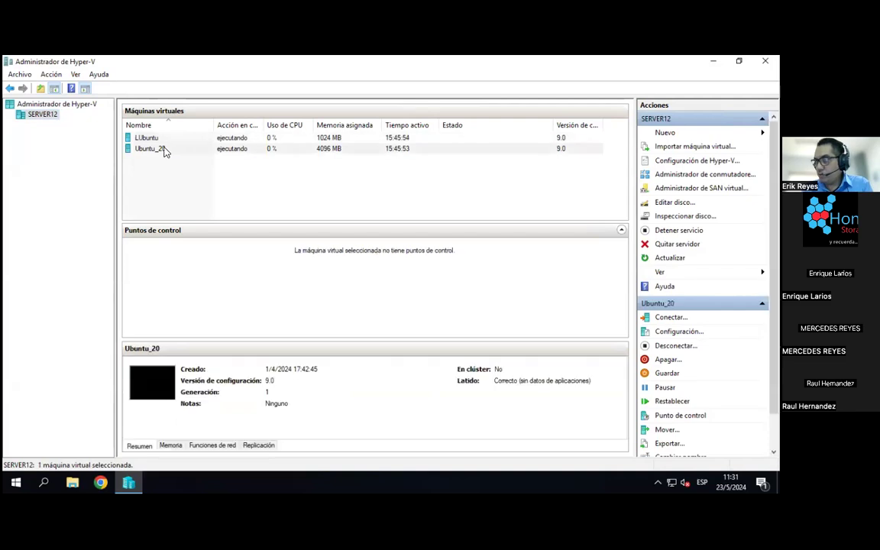
left_click(146, 137)
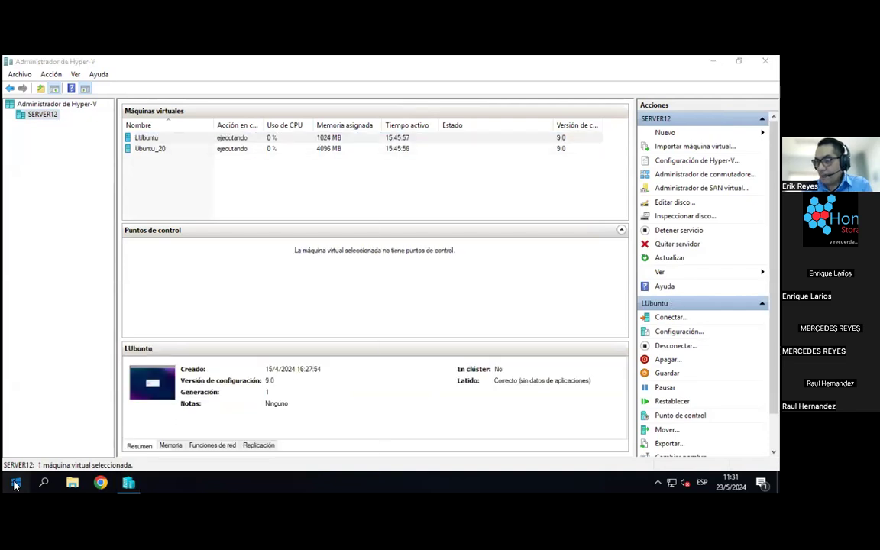
left_click(15, 483)
Step: Run ipconfig in Command Prompt to confirm IPv4 192.168.2.16, then leave the remote session
type("cmd")
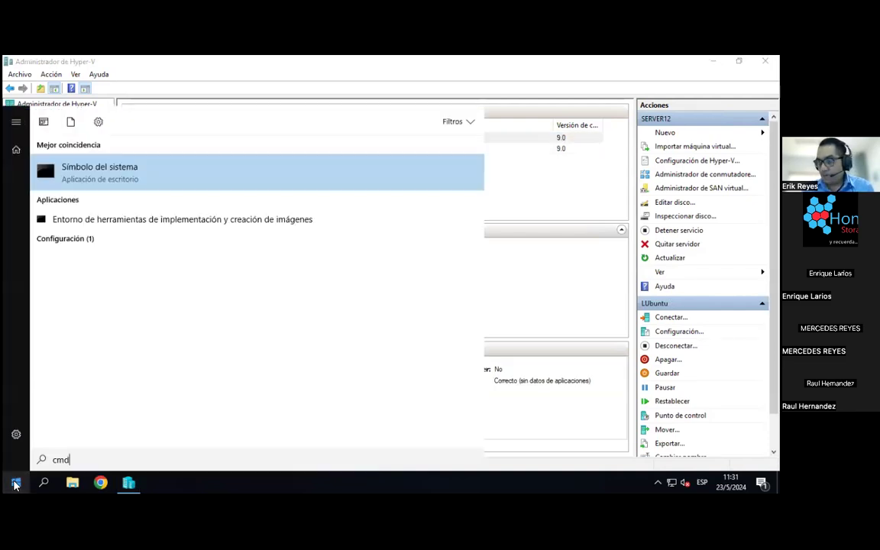
key("Return")
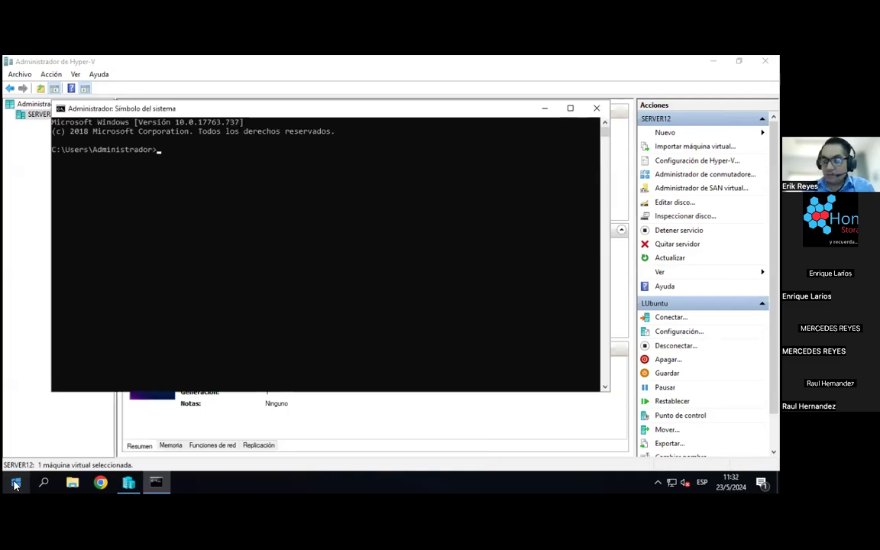
type("ipcon")
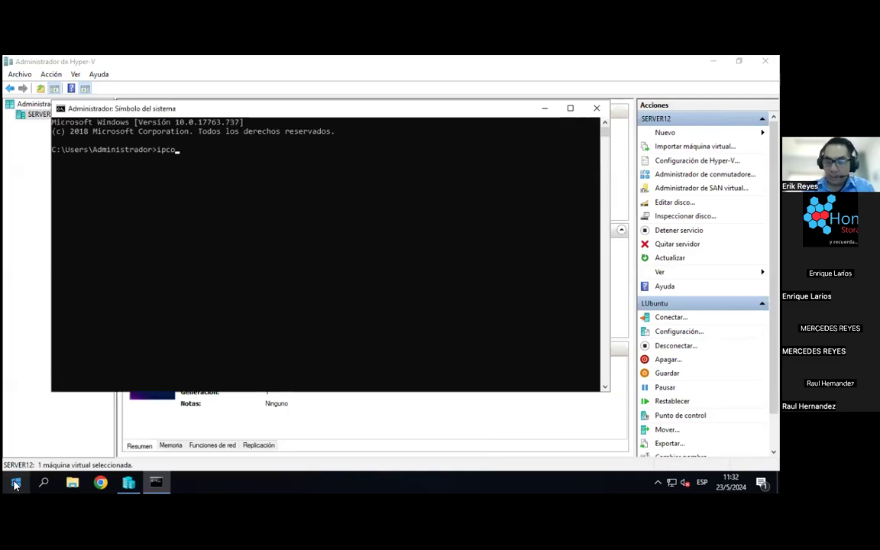
type("fig")
key("Return")
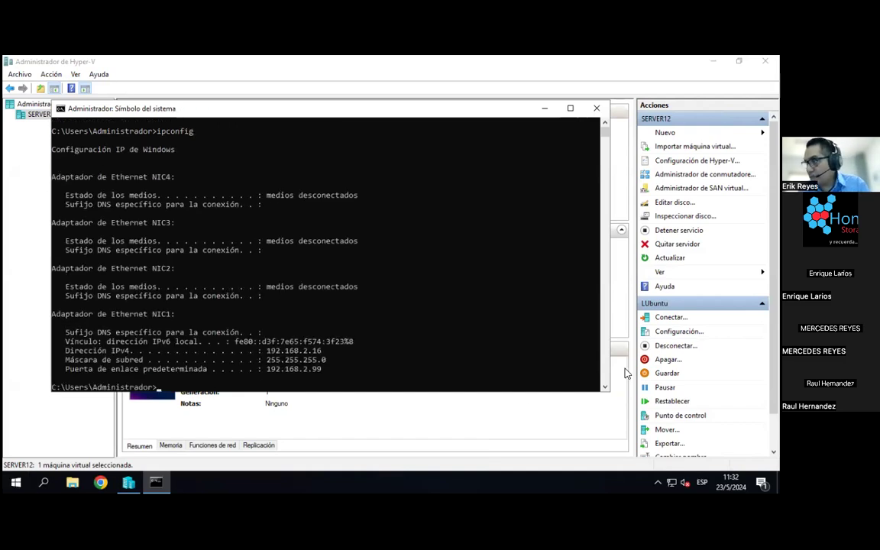
left_click_drag(324, 354, 267, 356)
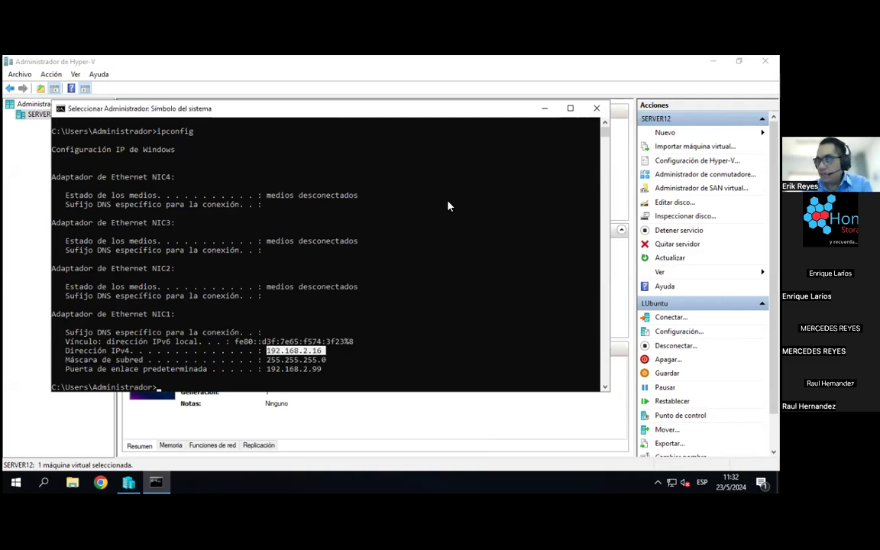
left_click(430, 69)
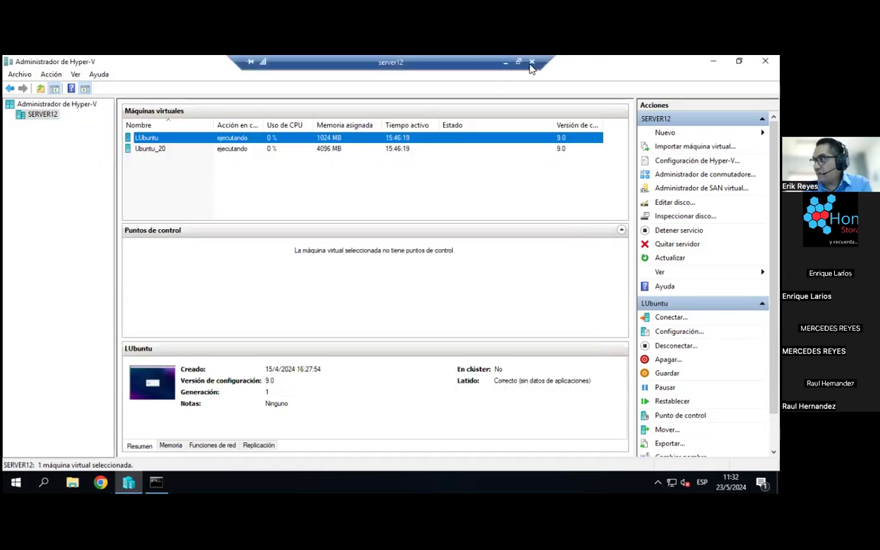
left_click(506, 65)
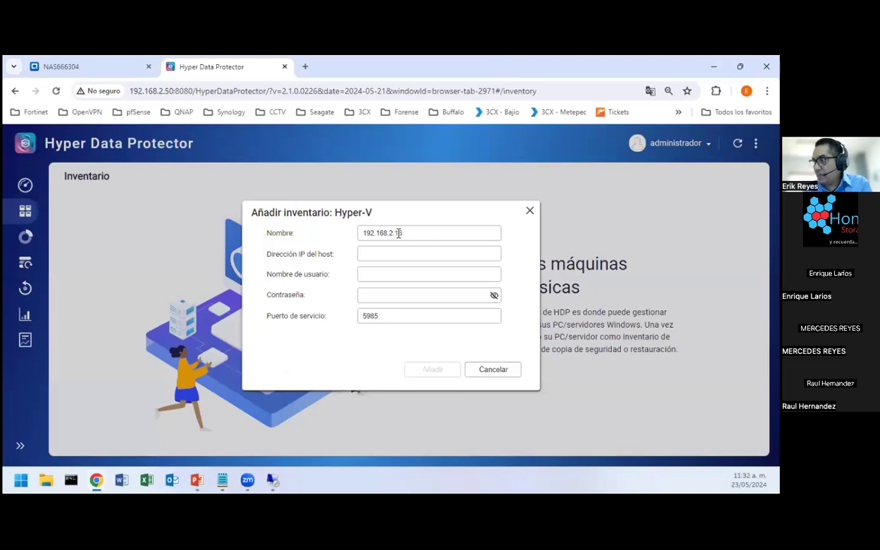
Step: Rename the new Hyper-V inventory entry to Server12
left_click_drag(405, 233, 346, 234)
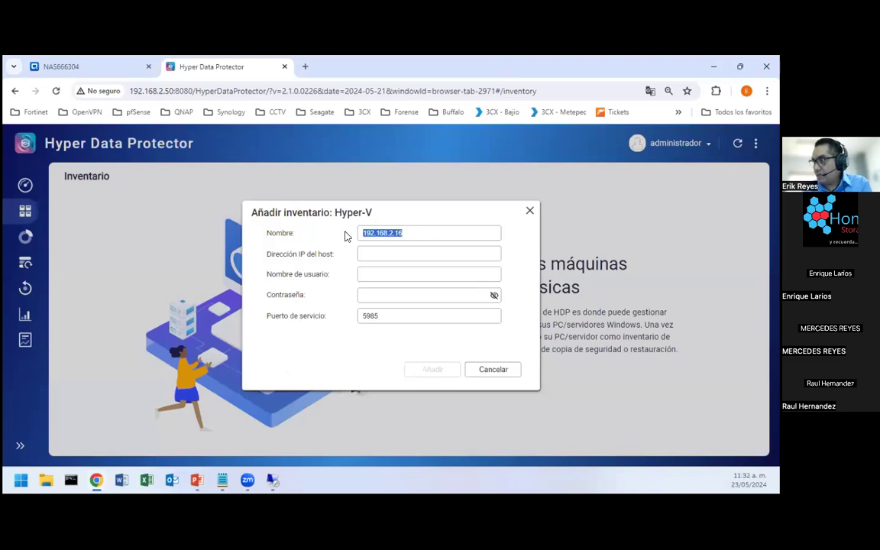
left_click(442, 255)
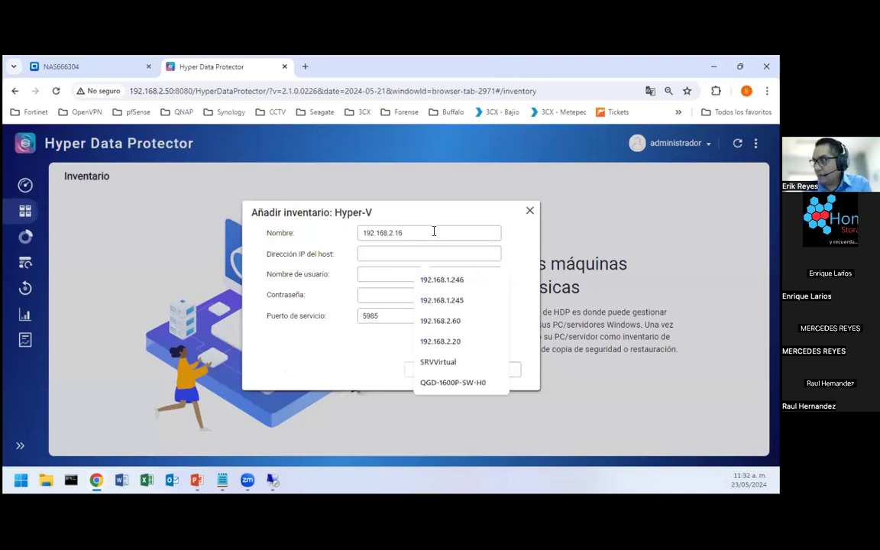
left_click(435, 232)
double_click(359, 235)
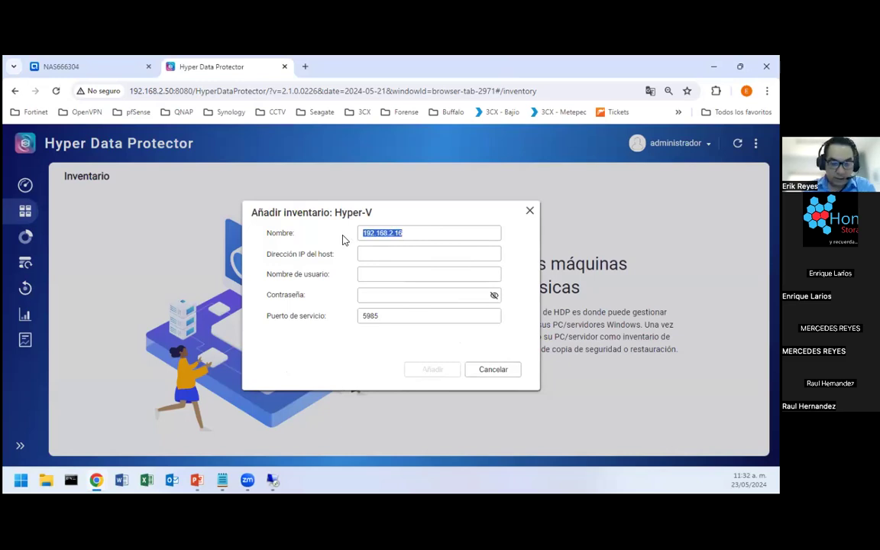
type("SR")
key("BackSpace")
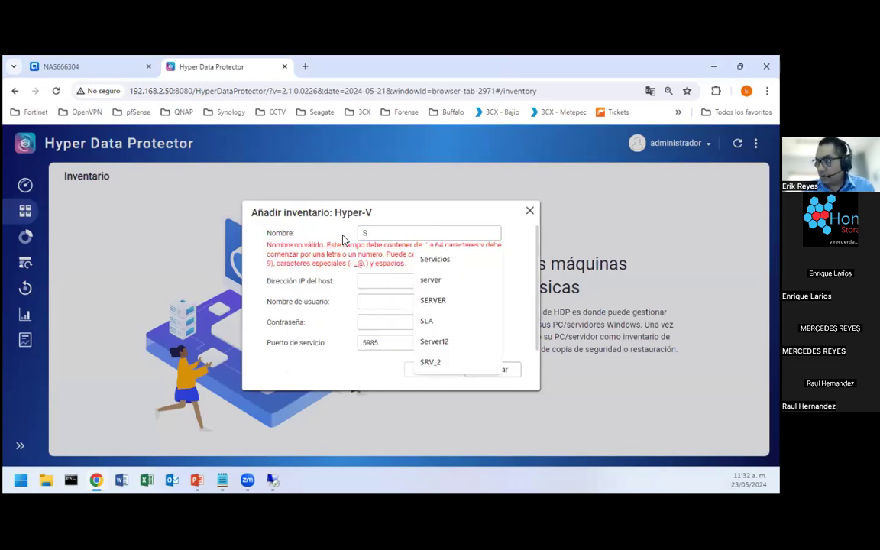
type("erver12")
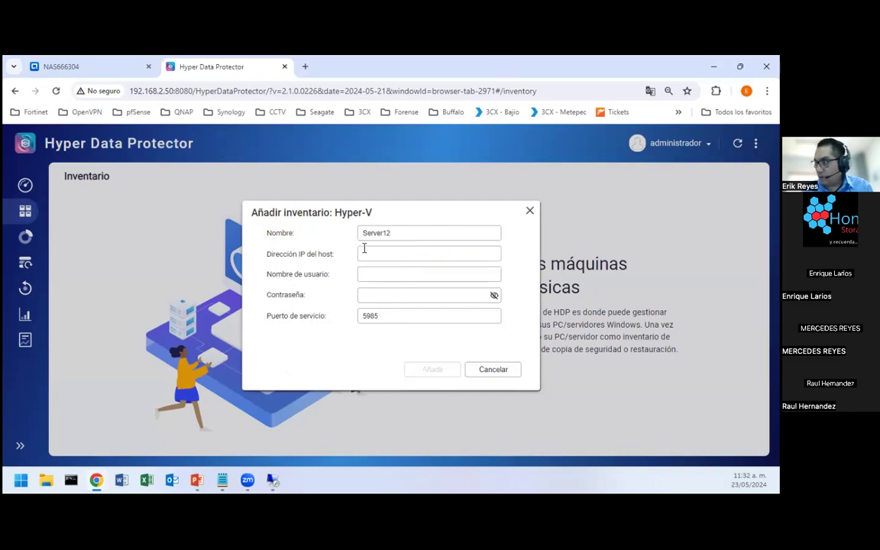
Step: Enter host IP 192.168.2.16, user administrador and the password, then add the host
left_click(371, 254)
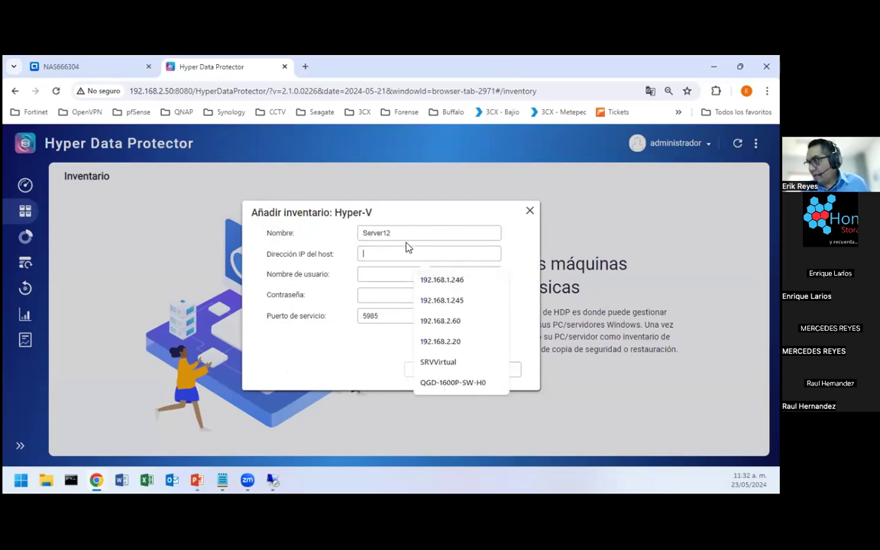
left_click(467, 322)
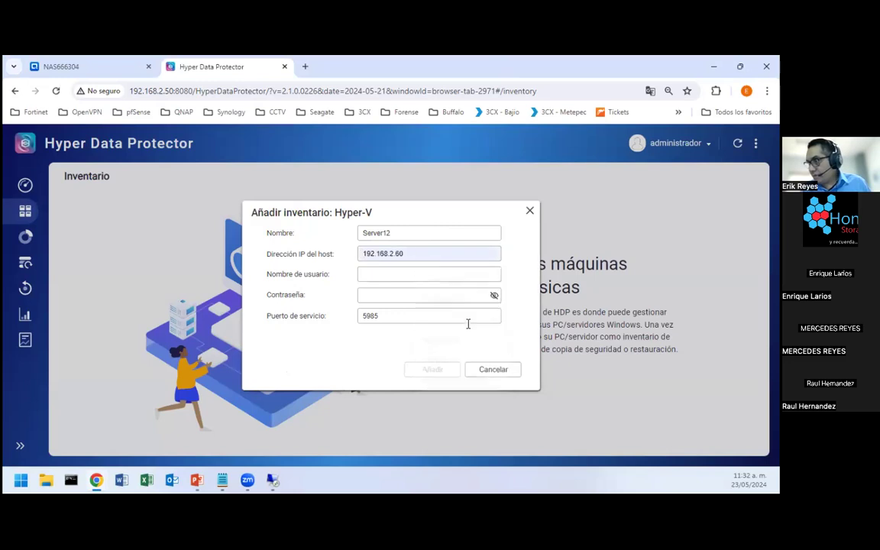
key("BackSpace")
key("BackSpace")
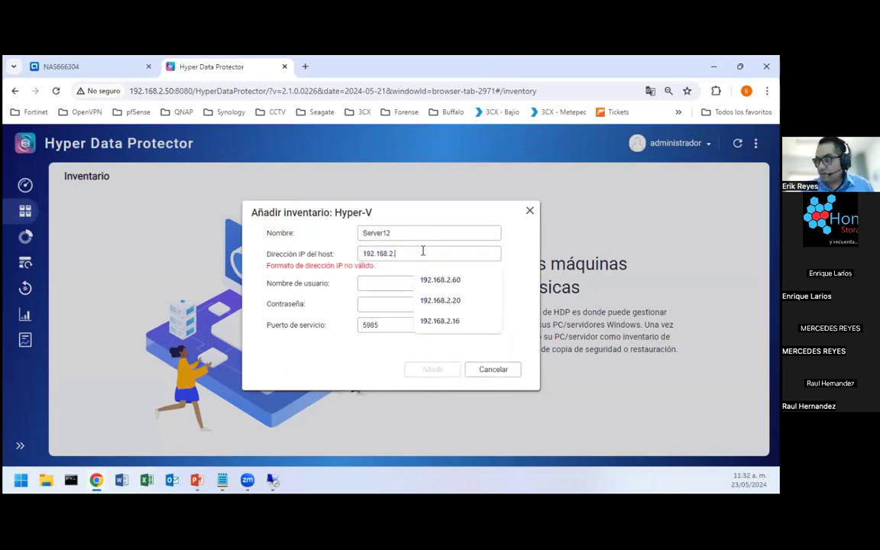
type("16")
left_click(411, 276)
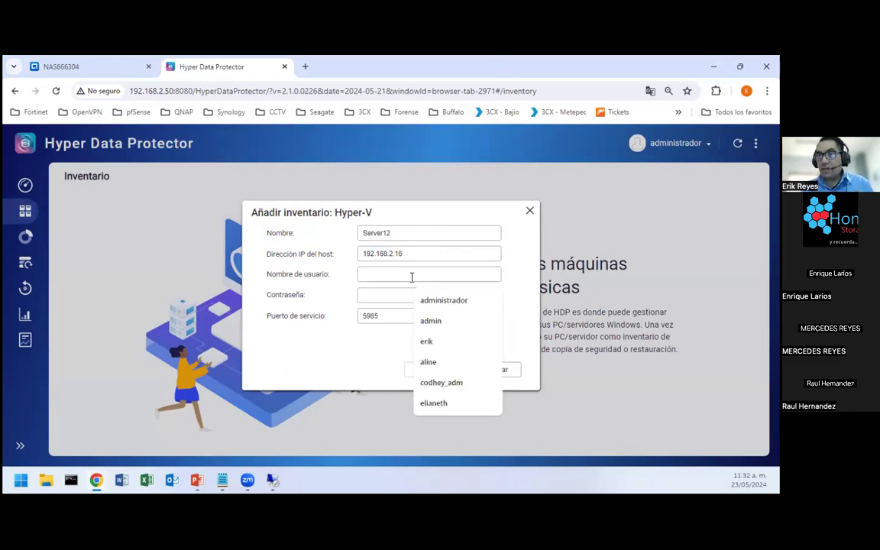
left_click(409, 294)
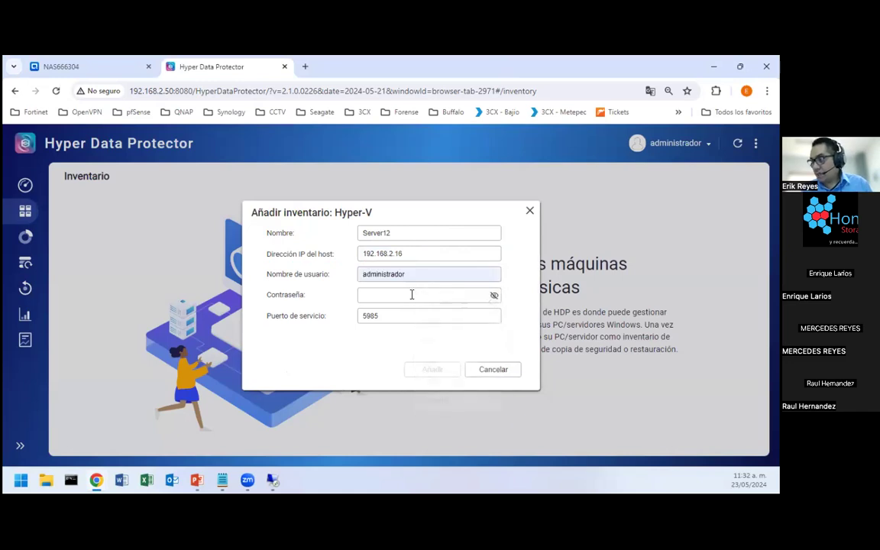
type("••••••")
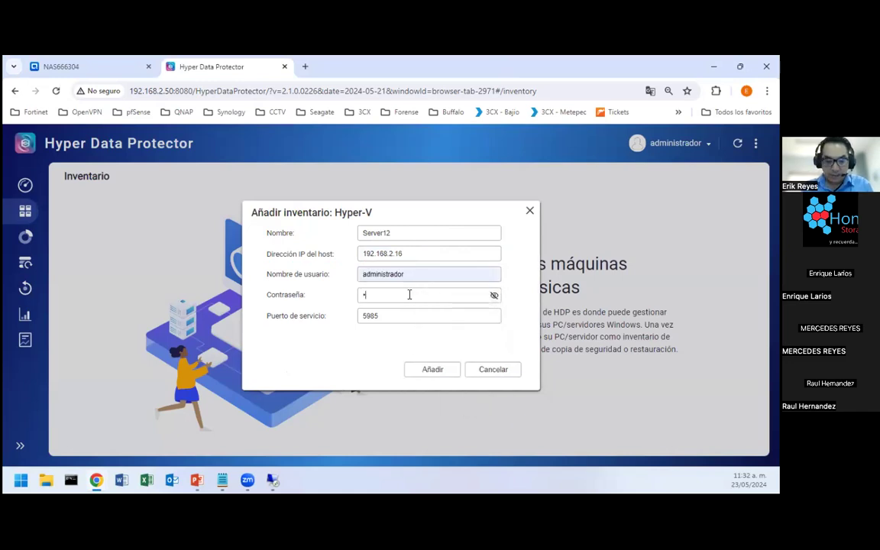
type("••••••")
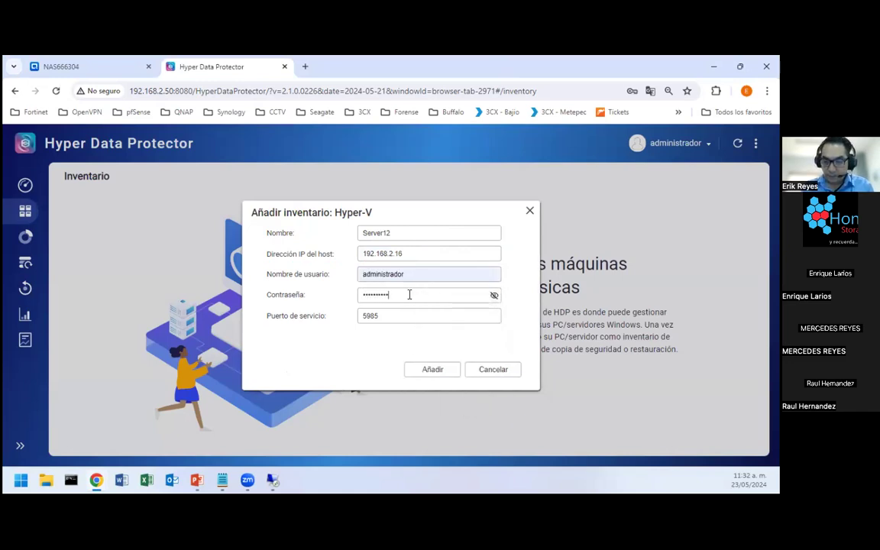
left_click(433, 370)
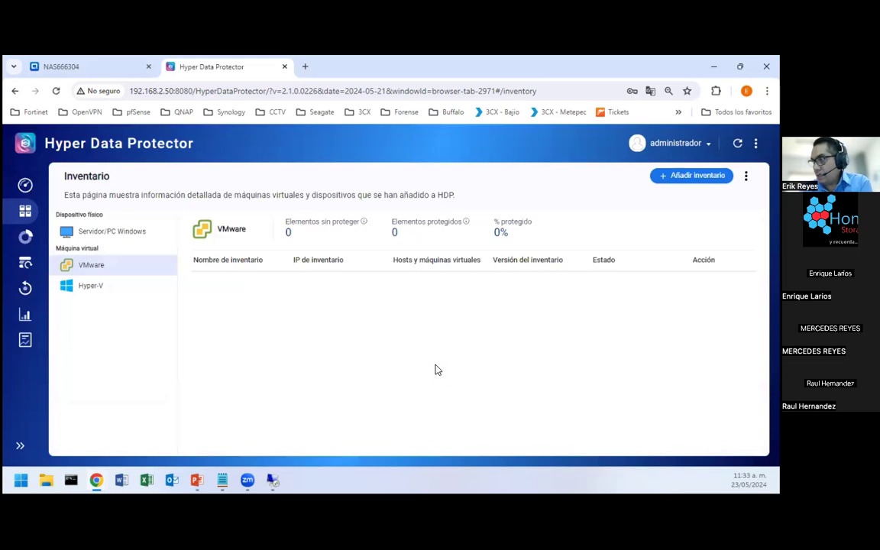
Step: Review Server12's virtual machines in the Hyper-V list, then open its Editar inventario dialog
left_click(107, 288)
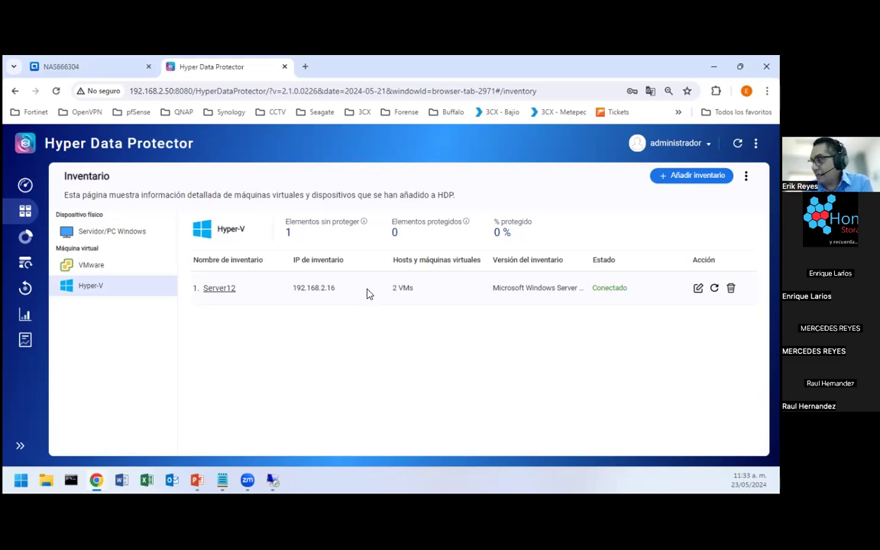
left_click(220, 290)
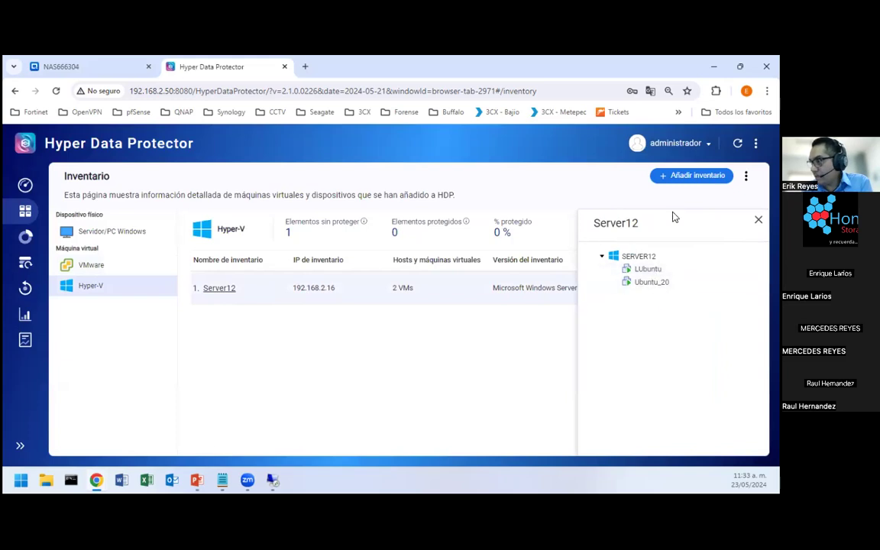
left_click(627, 219)
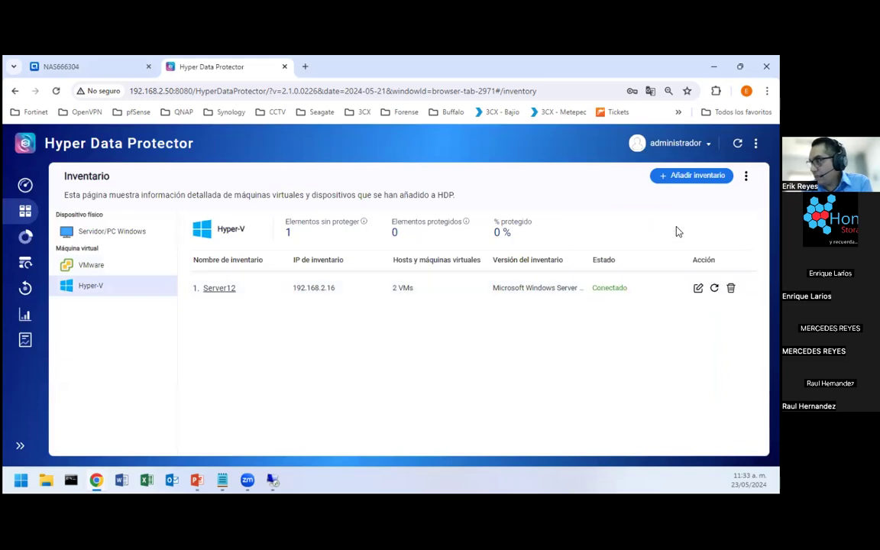
left_click(698, 290)
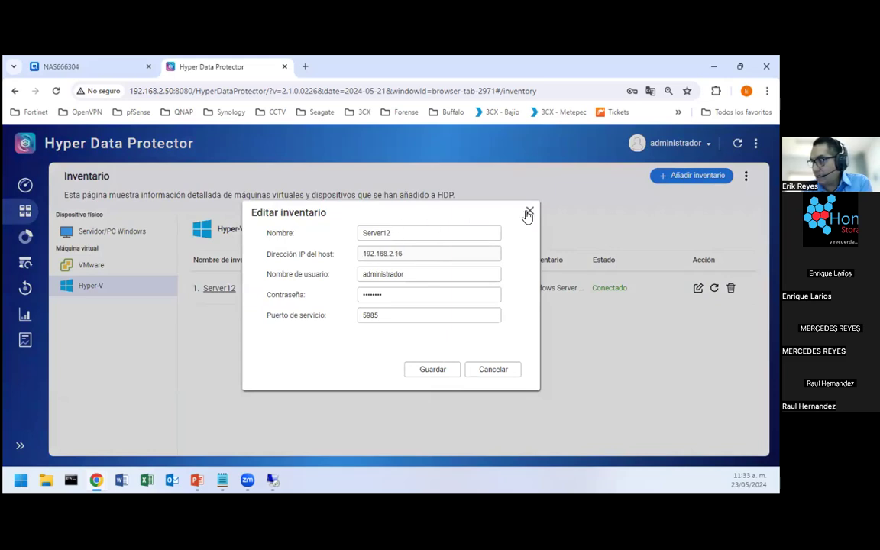
Step: Cancel Editar inventario unchanged, refresh the Server12 connection and go to the Repositorio page
left_click(426, 273)
left_click(424, 292)
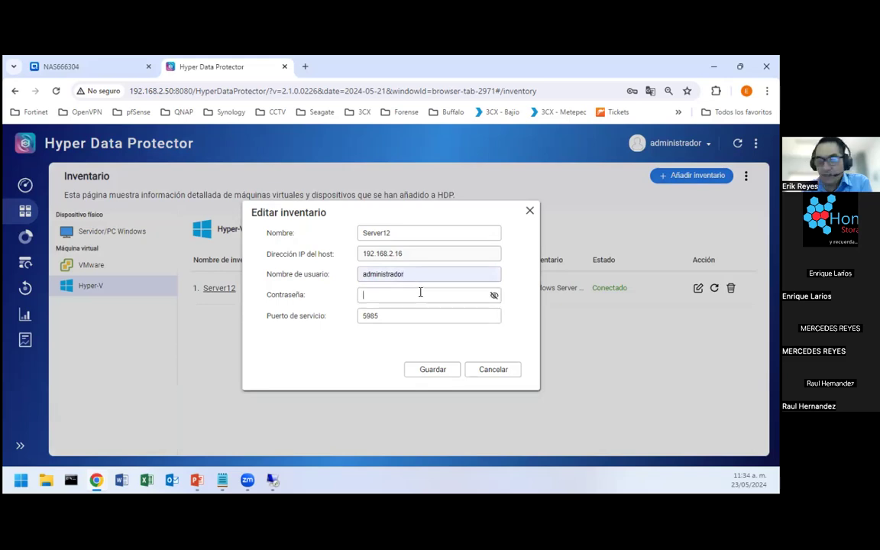
left_click(493, 369)
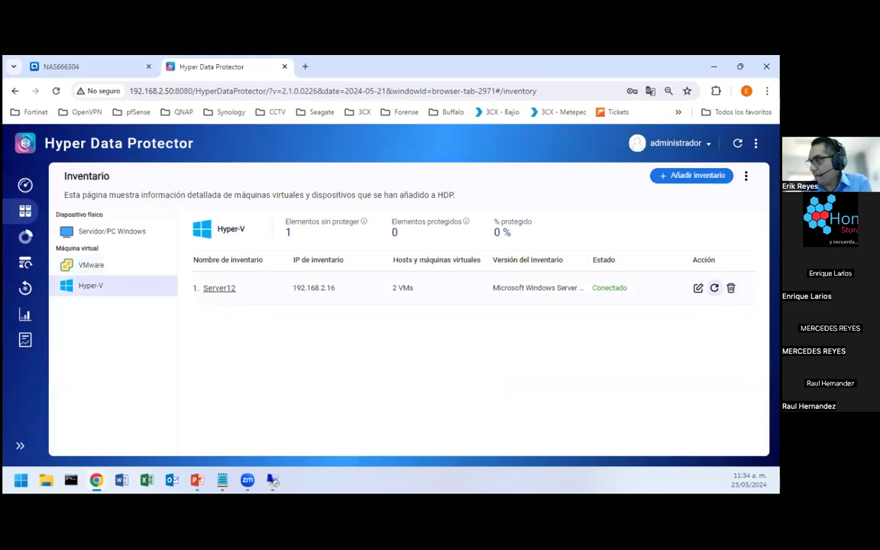
left_click(715, 288)
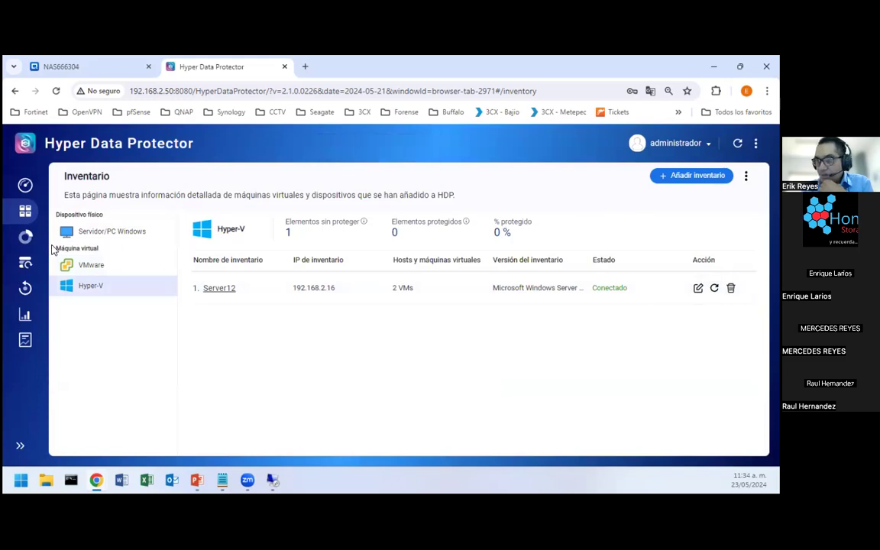
left_click(27, 239)
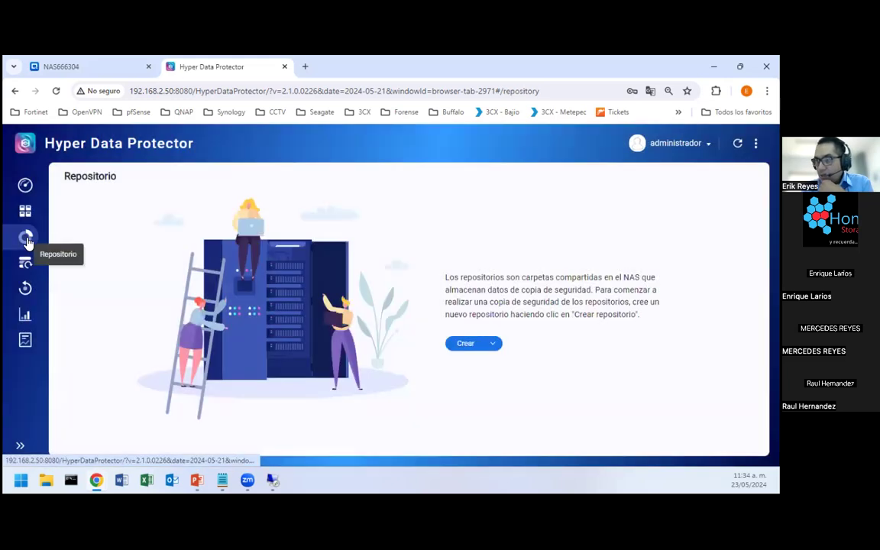
Step: Start a new shared folder from the NAS Control Panel's Carpetas compartidas
left_click(75, 68)
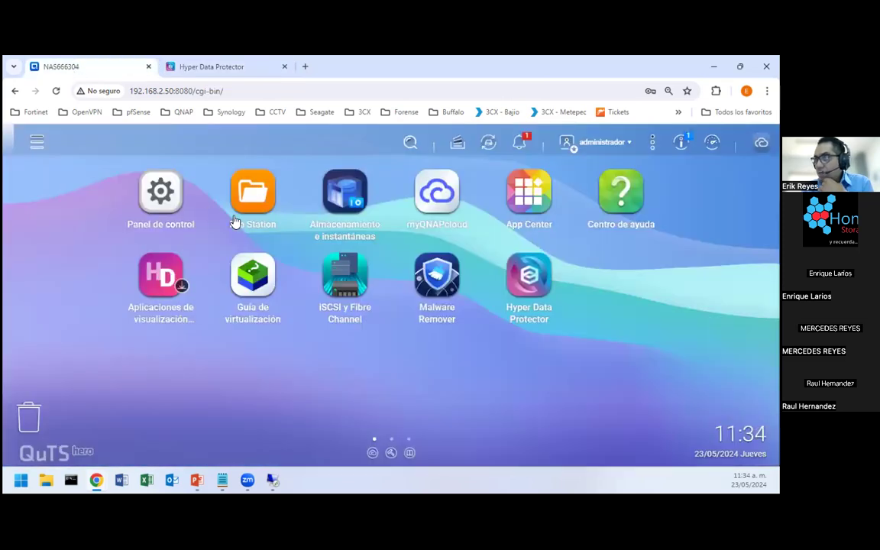
left_click(149, 184)
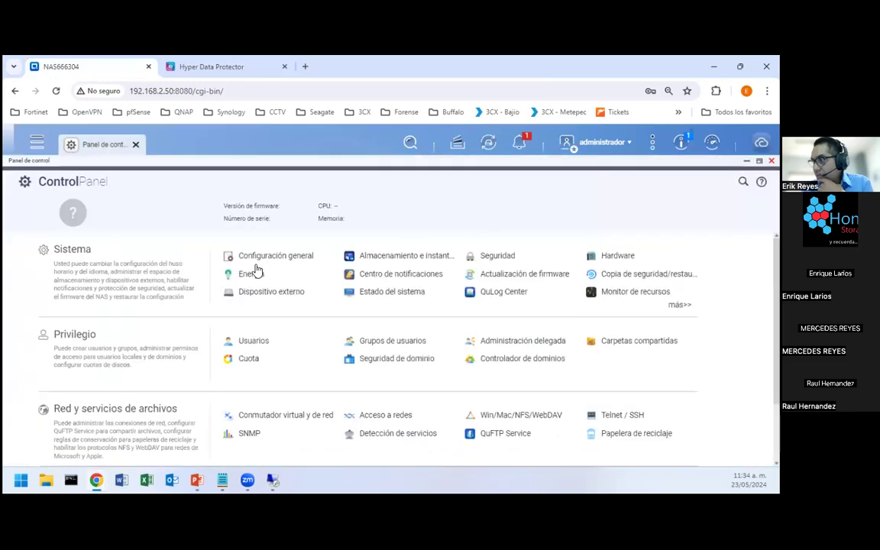
left_click(639, 343)
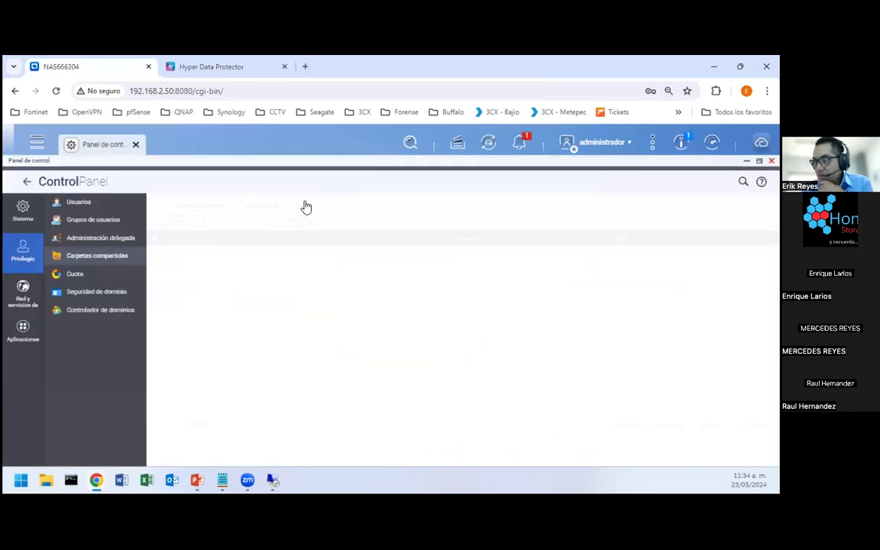
left_click(192, 221)
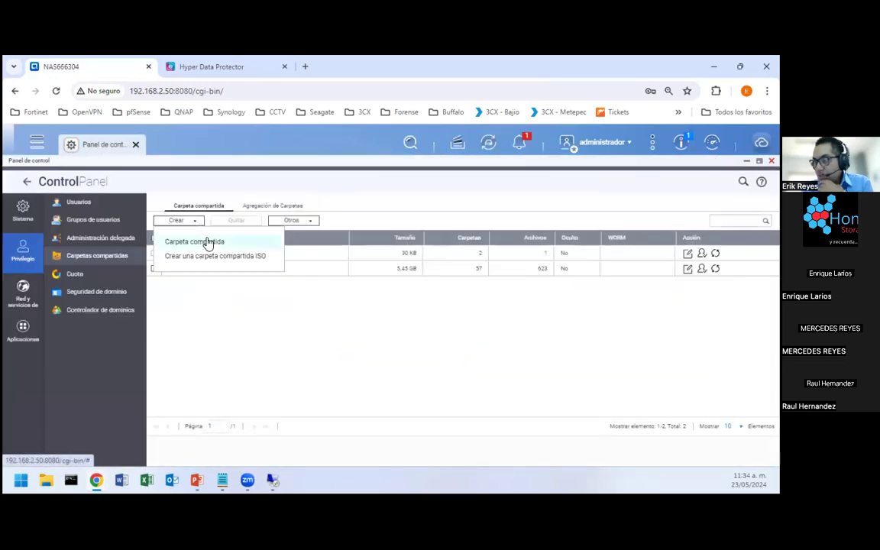
left_click(206, 242)
Step: Check in File Station that Respaldos > HDP is empty, then close it
left_click(36, 142)
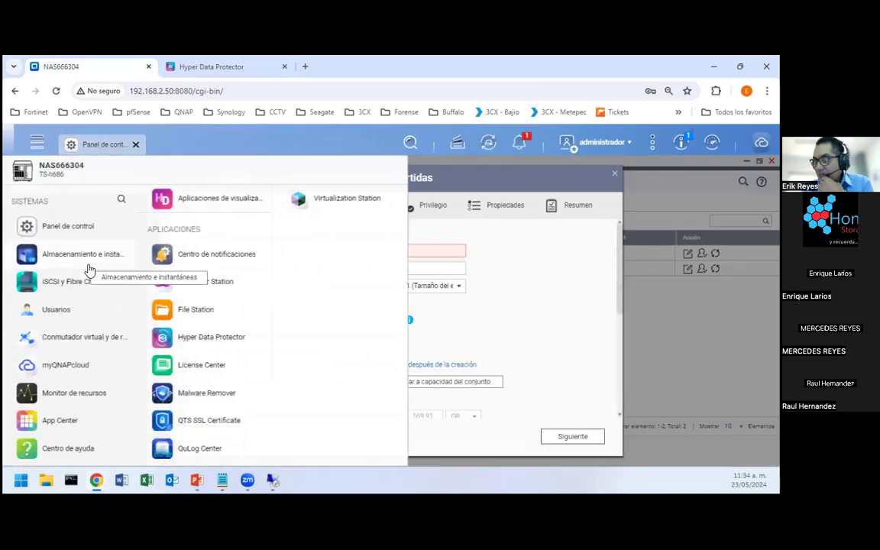
left_click(198, 313)
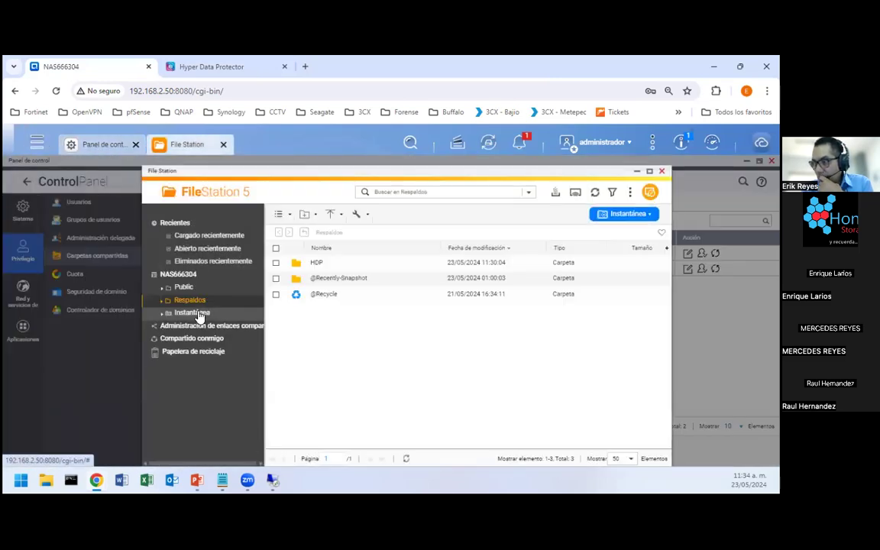
left_click(317, 263)
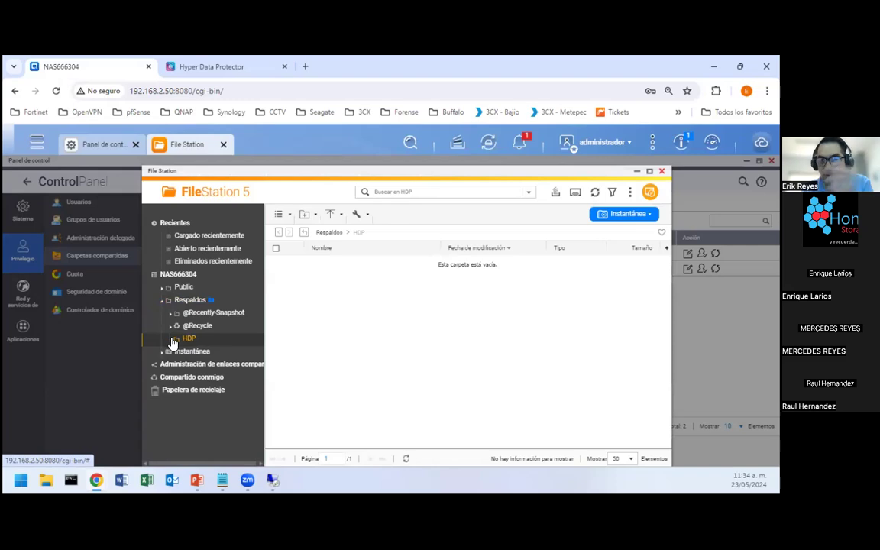
left_click(662, 172)
Step: Name the shared folder webibak with full pool capacity and thin provisioning
left_click(397, 249)
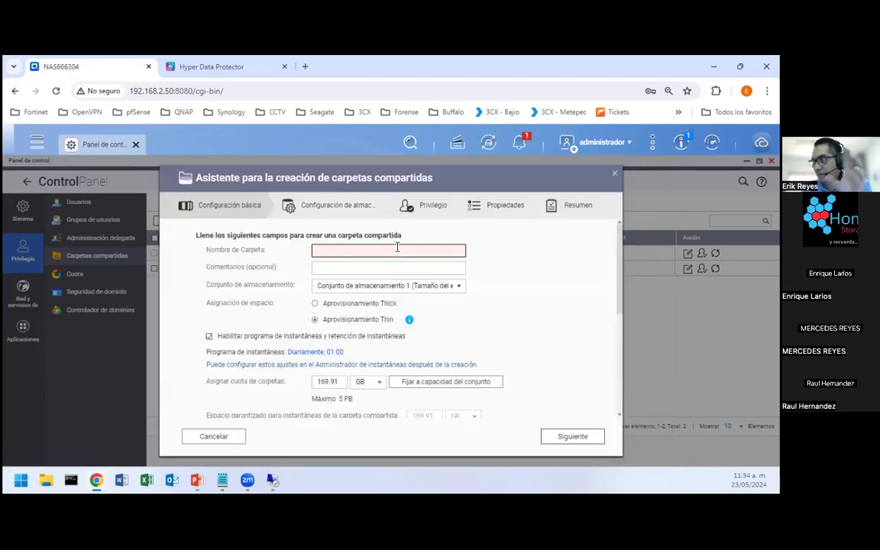
type("webi")
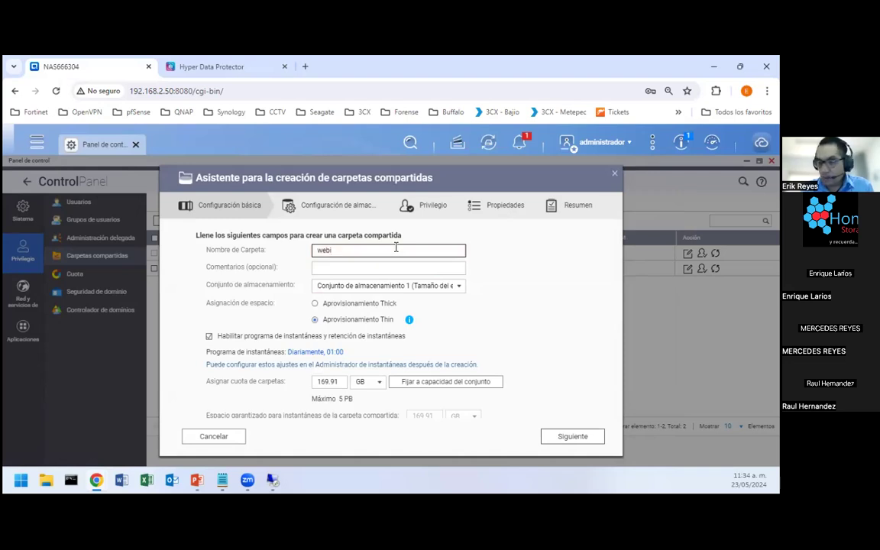
type("bak")
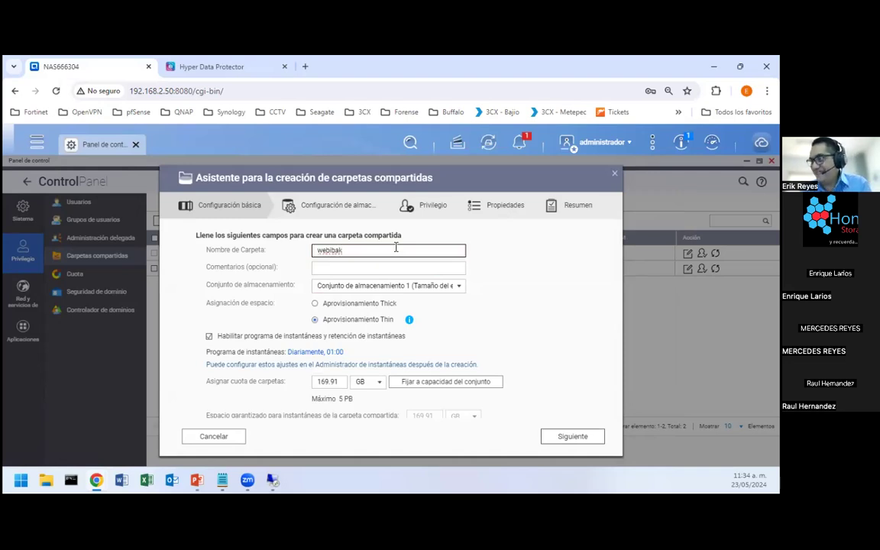
scroll(550, 318, "down", 3)
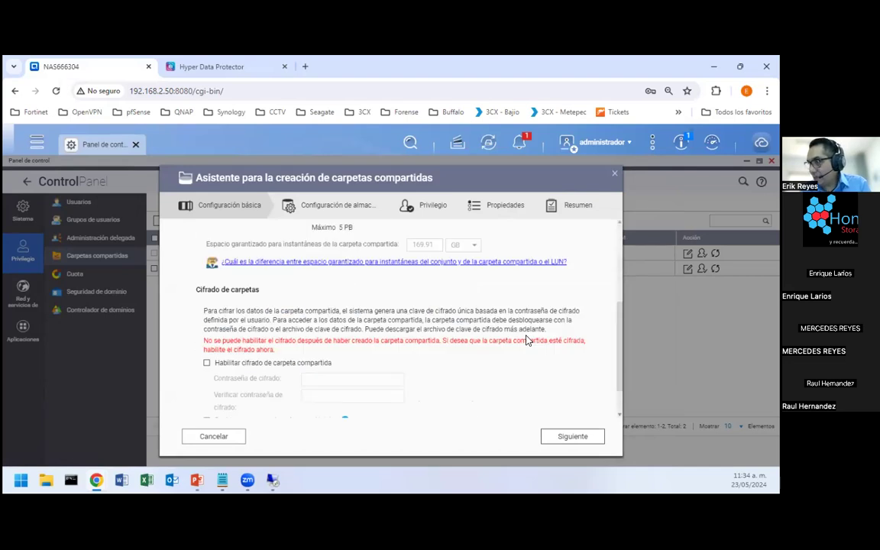
scroll(496, 305, "up", 2)
left_click(455, 327)
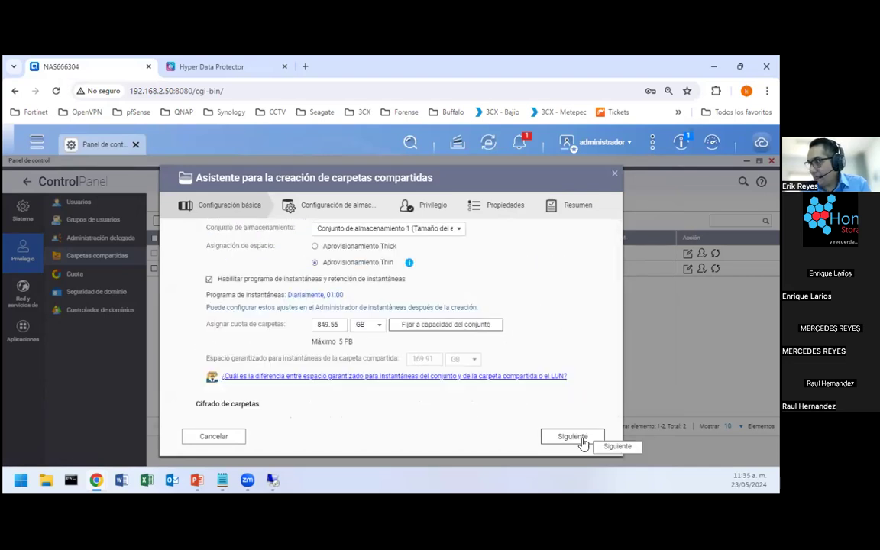
left_click(582, 441)
left_click(410, 358)
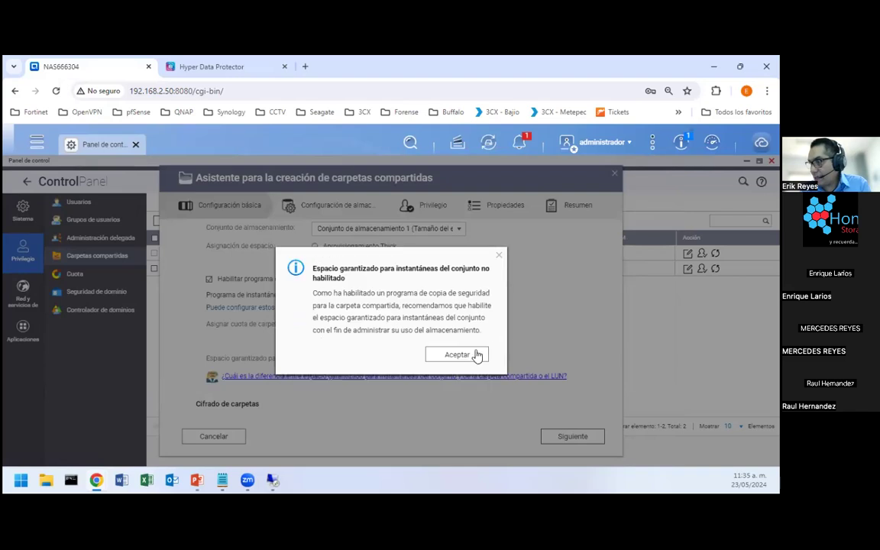
left_click(458, 355)
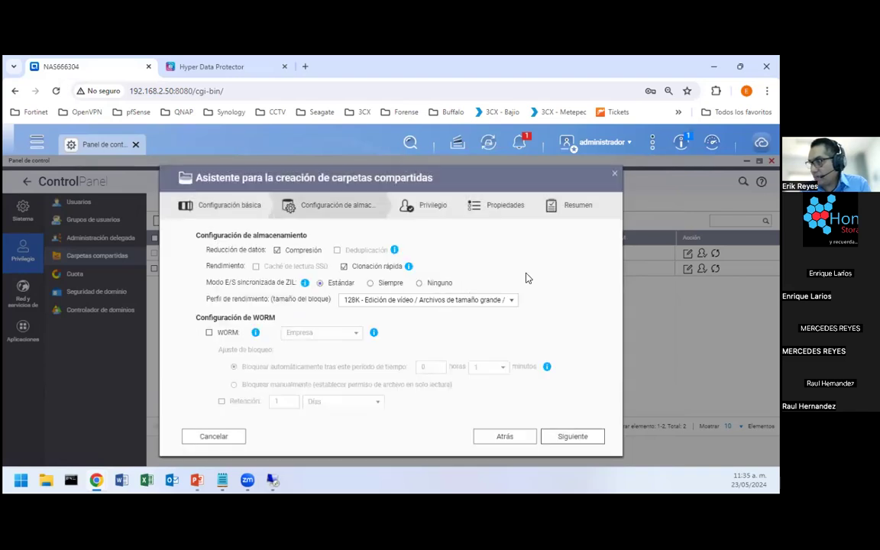
Step: Step through privileges, properties and summary to finish and apply the webibak folder
left_click(575, 440)
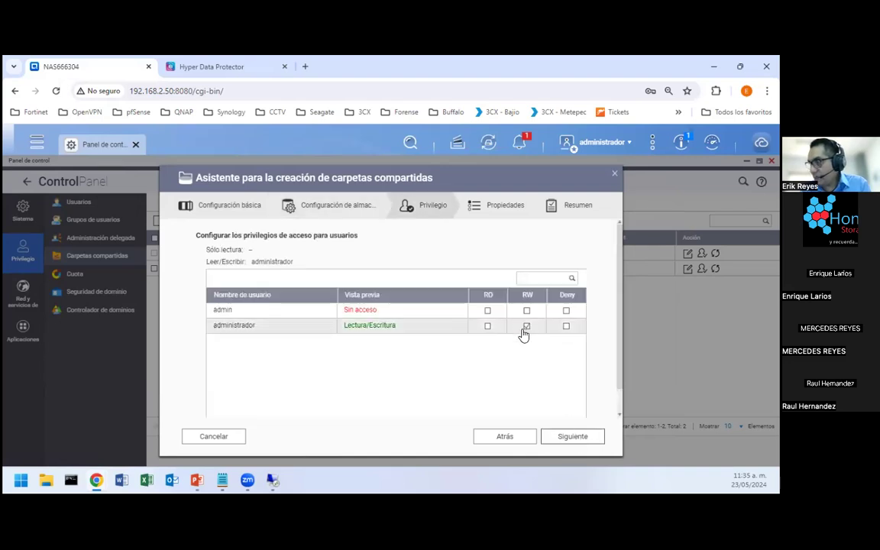
left_click(564, 437)
left_click(564, 437)
left_click(566, 437)
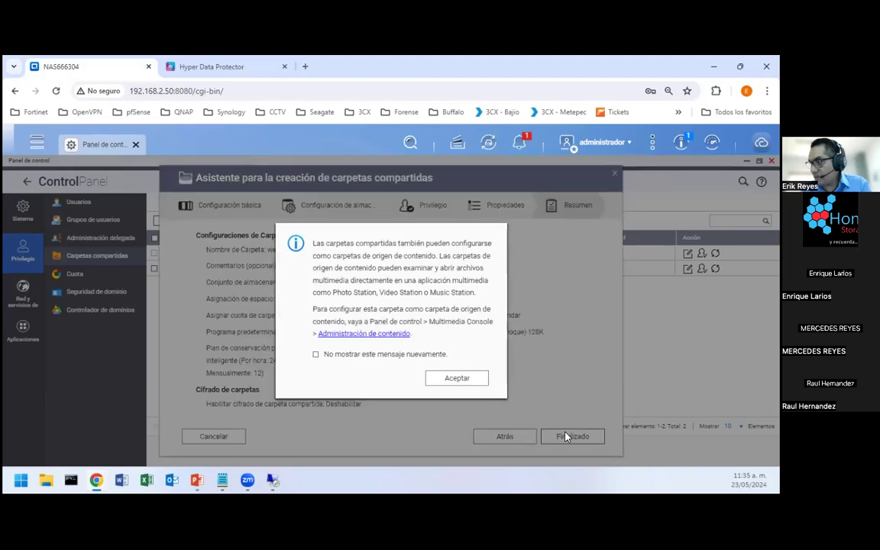
left_click(457, 379)
left_click(409, 364)
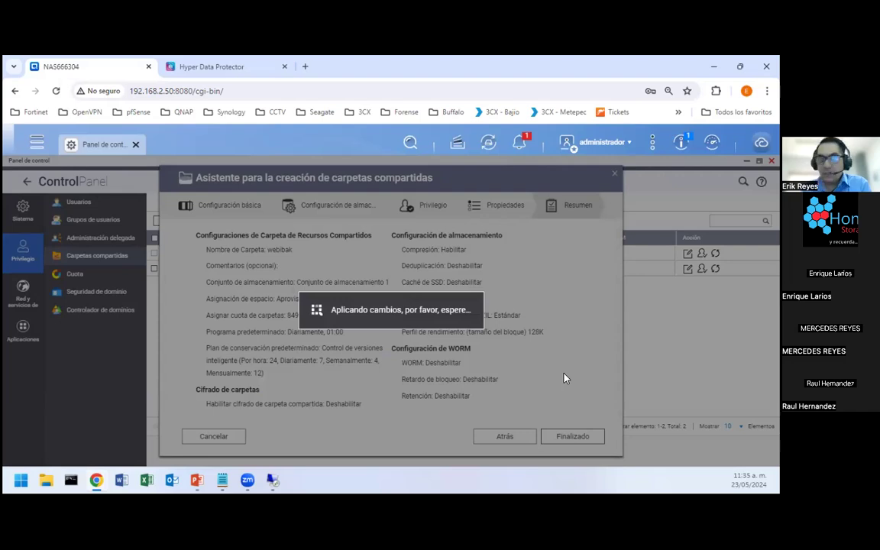
mouse_move(203, 484)
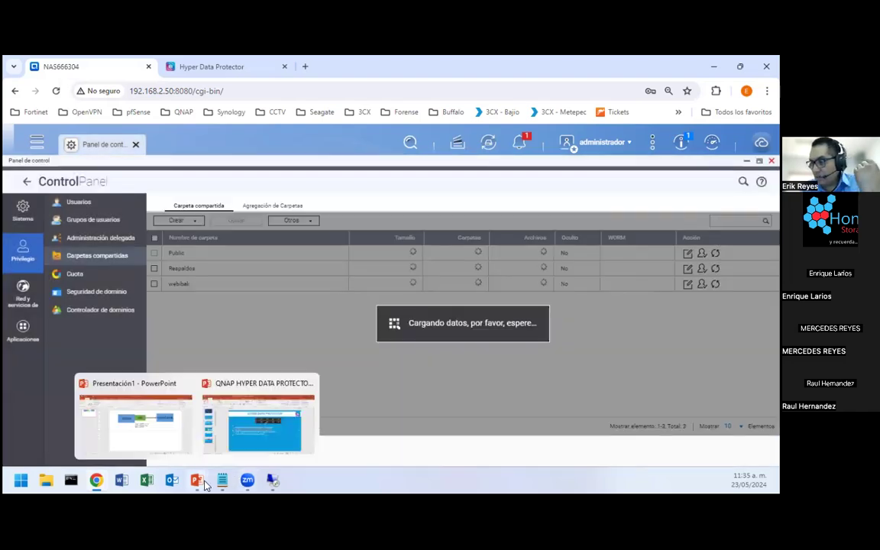
left_click(229, 398)
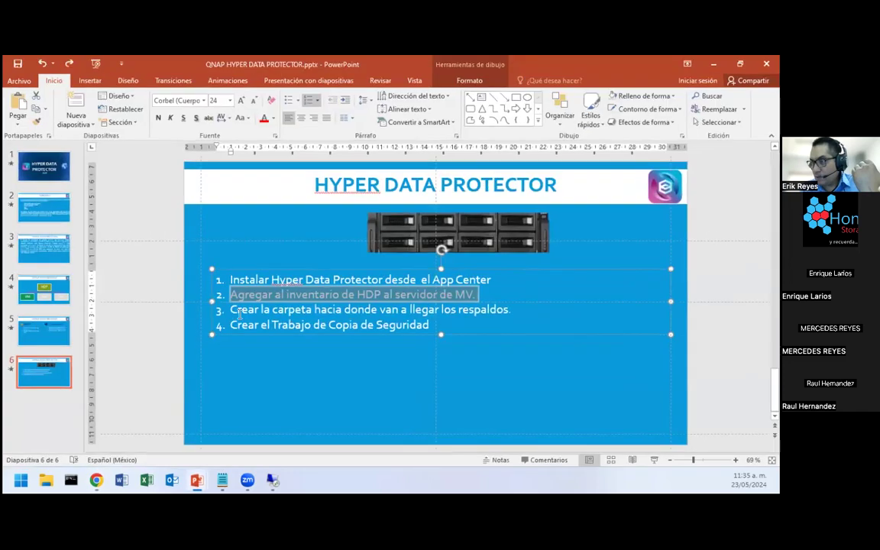
triple_click(238, 311)
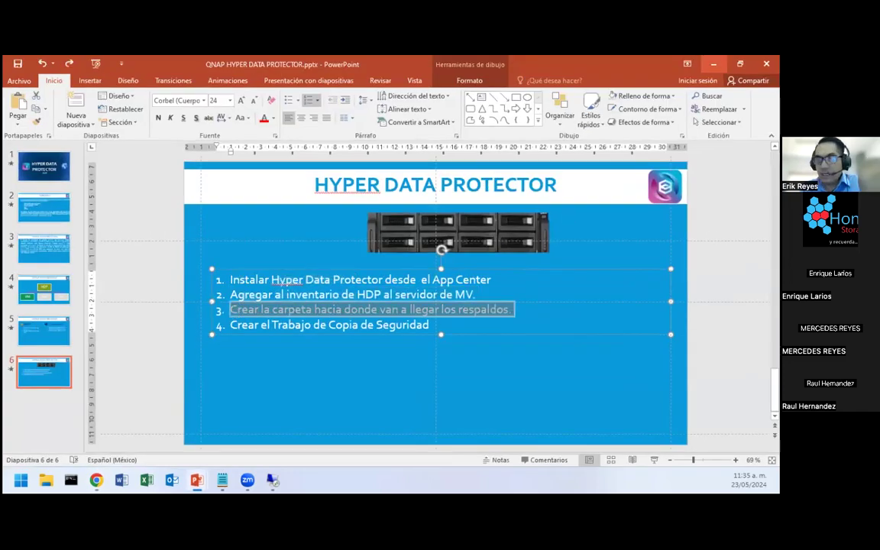
key("alt+Tab")
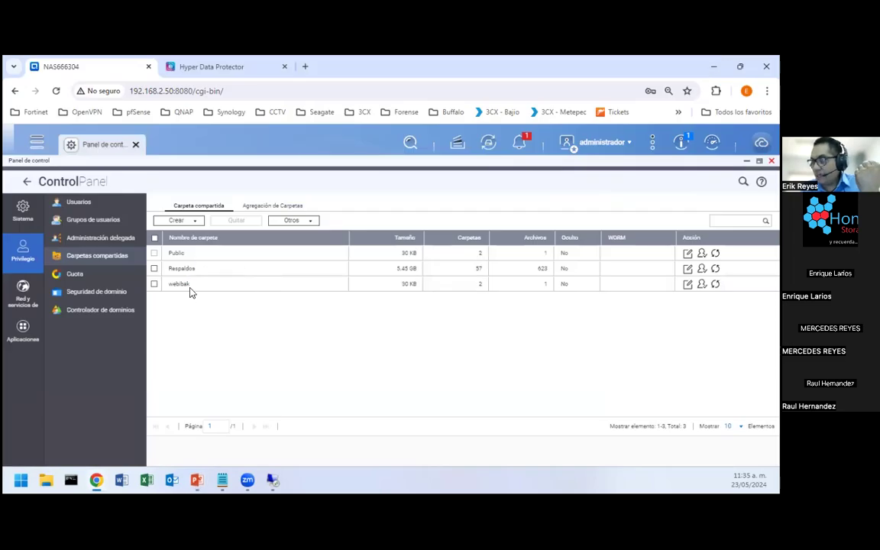
Step: Start a new repository in Hyper Data Protector named Webibak
left_click(219, 66)
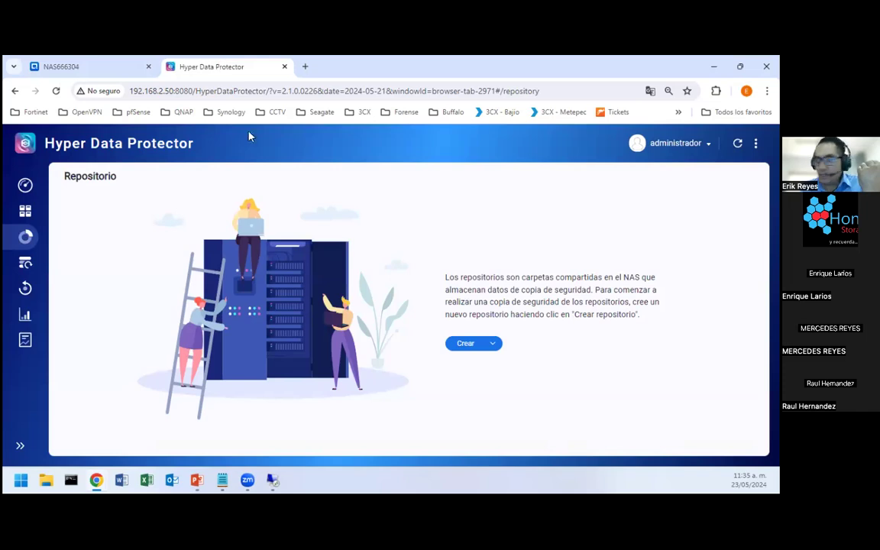
left_click(494, 348)
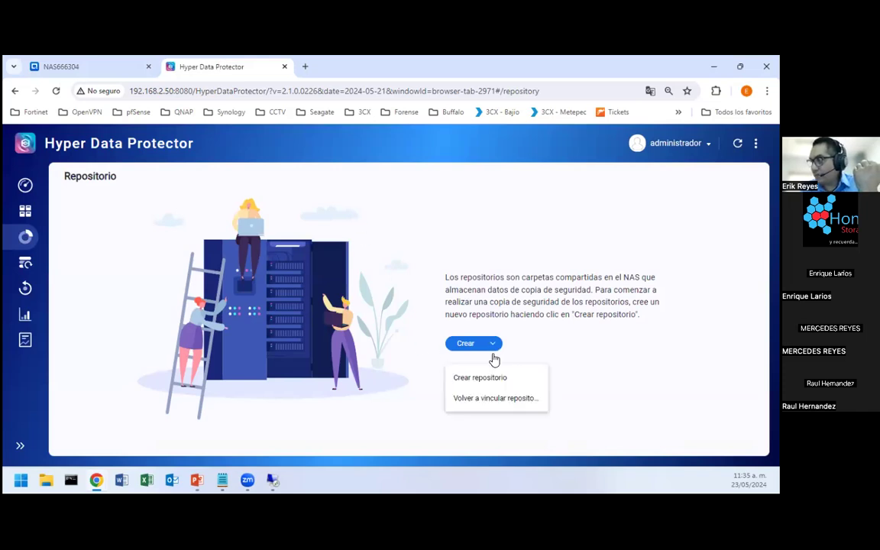
left_click(500, 380)
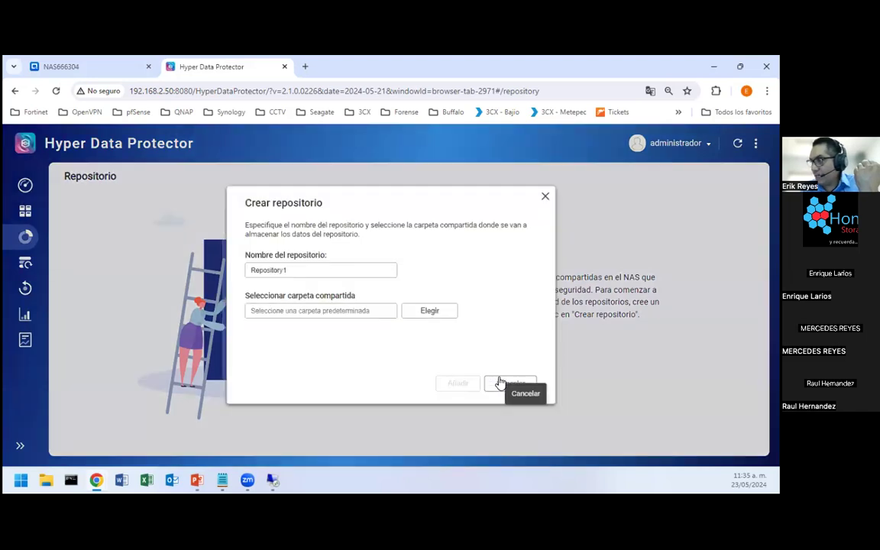
left_click_drag(308, 269, 236, 273)
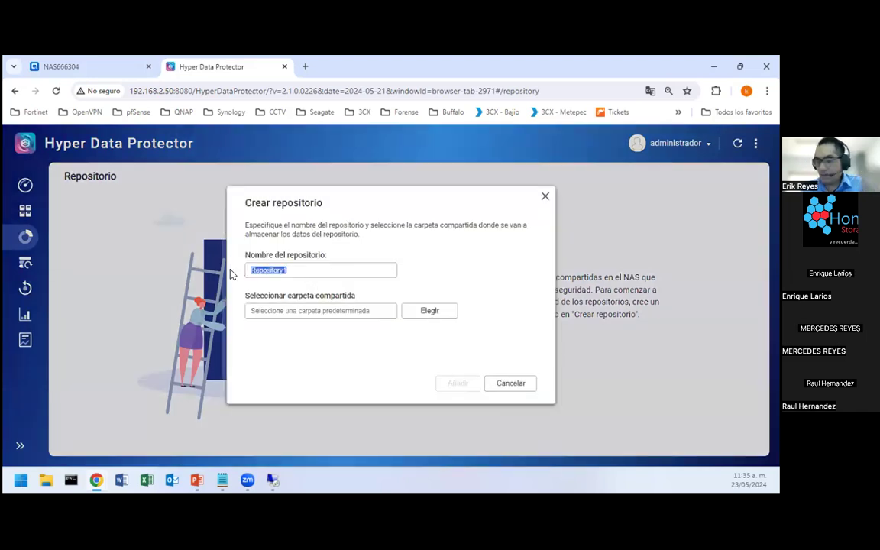
type("Webiba")
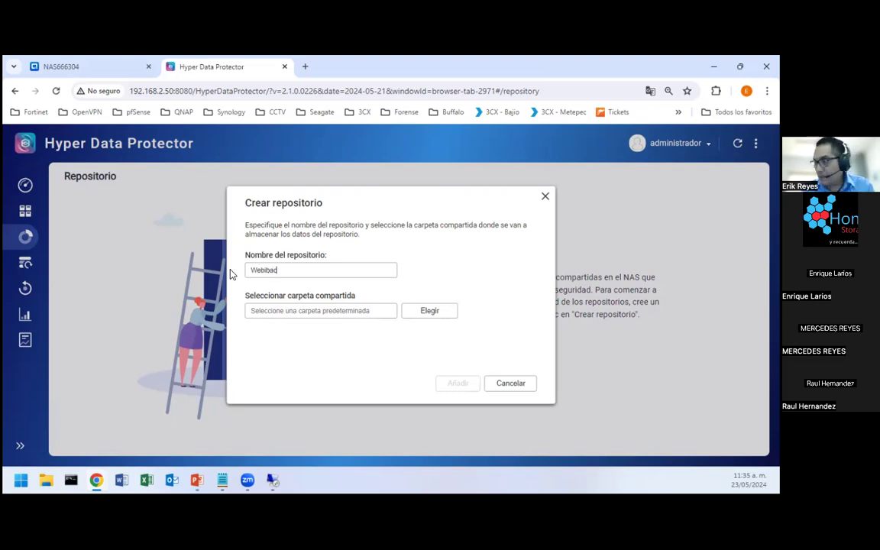
type("k")
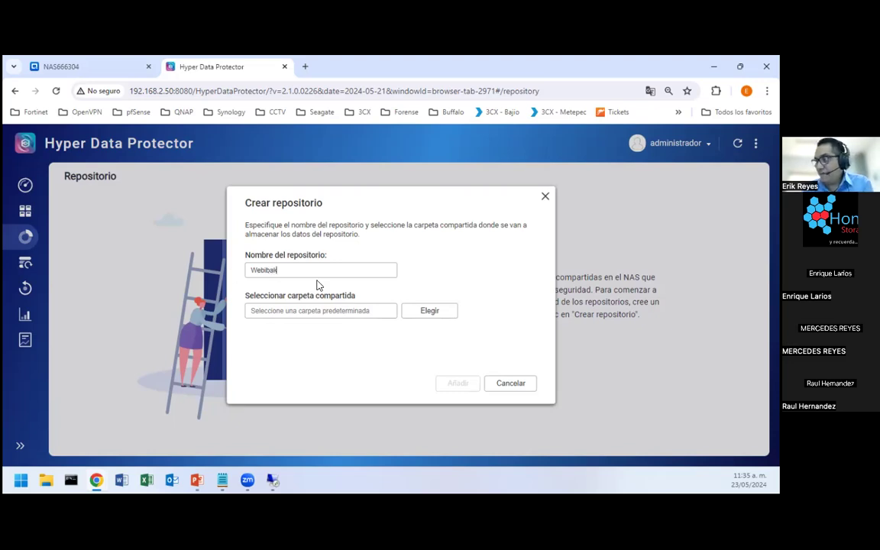
Step: Store it in the webibak shared folder, create it and dismiss the password warning
left_click(430, 310)
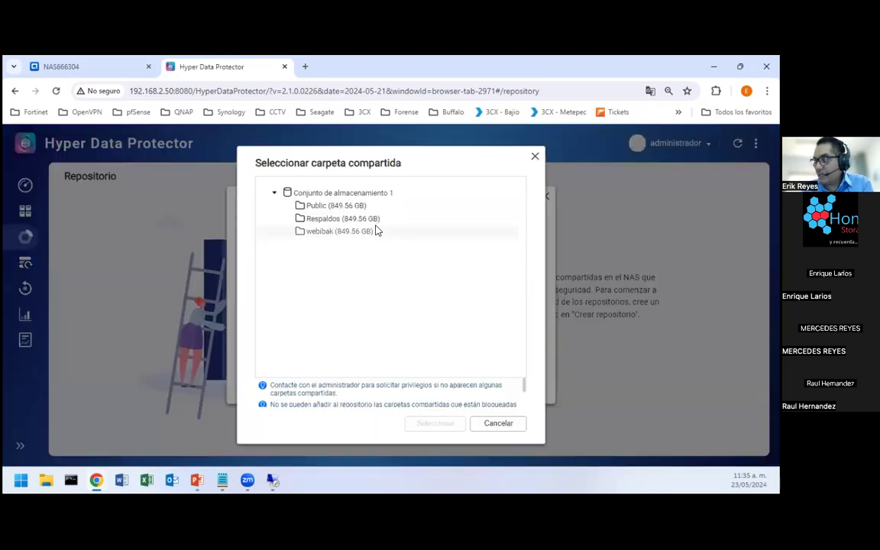
left_click(333, 231)
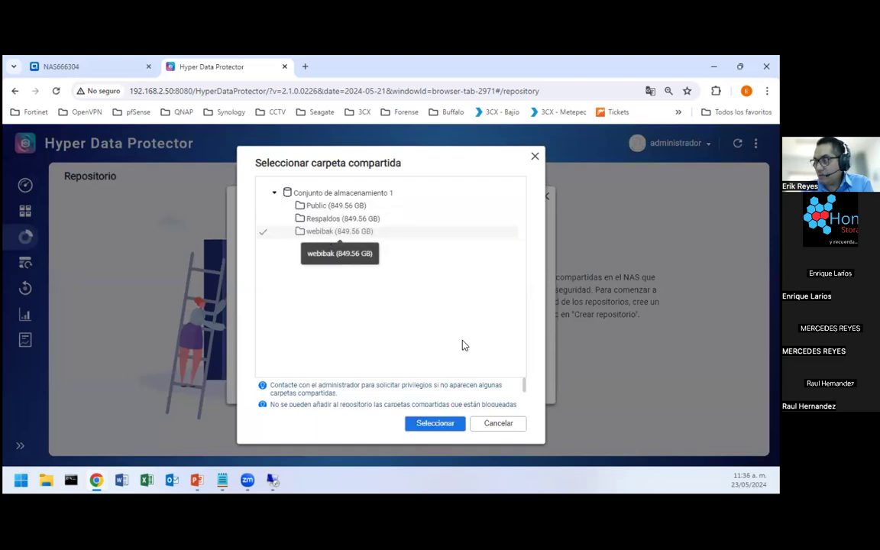
left_click(449, 423)
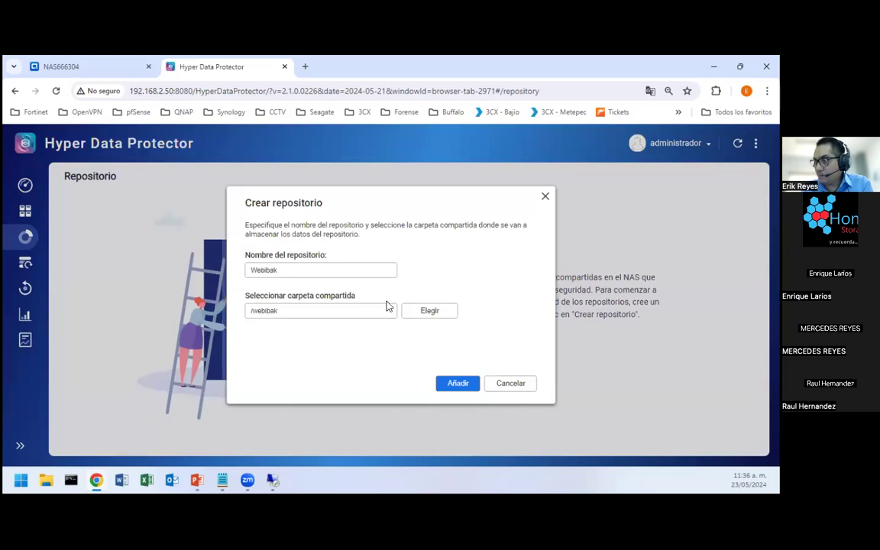
left_click(466, 386)
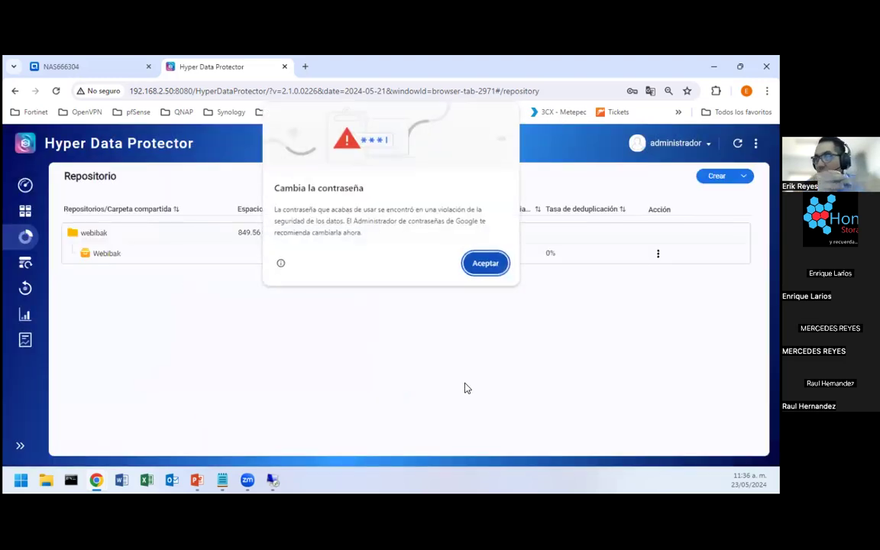
left_click(484, 264)
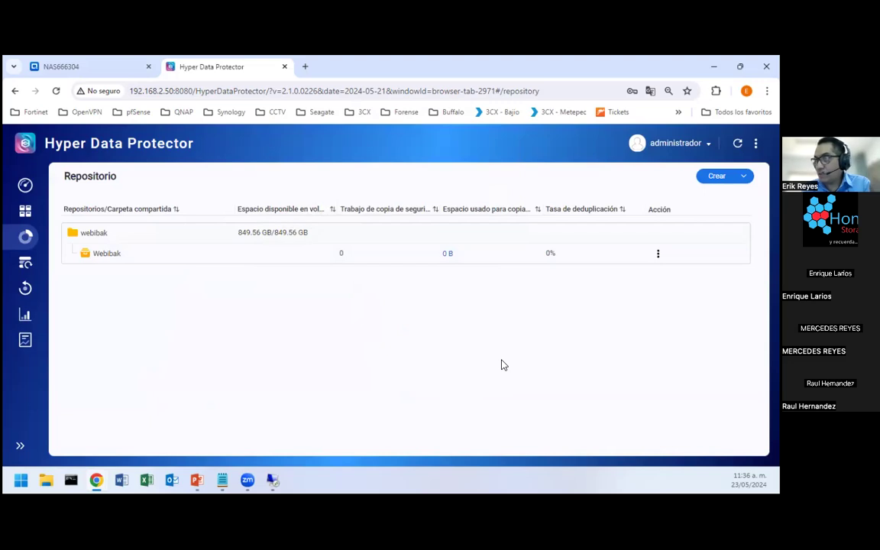
Step: Create a new backup job named BK_LUbuntu in place of Backup1 and choose its source
left_click(27, 267)
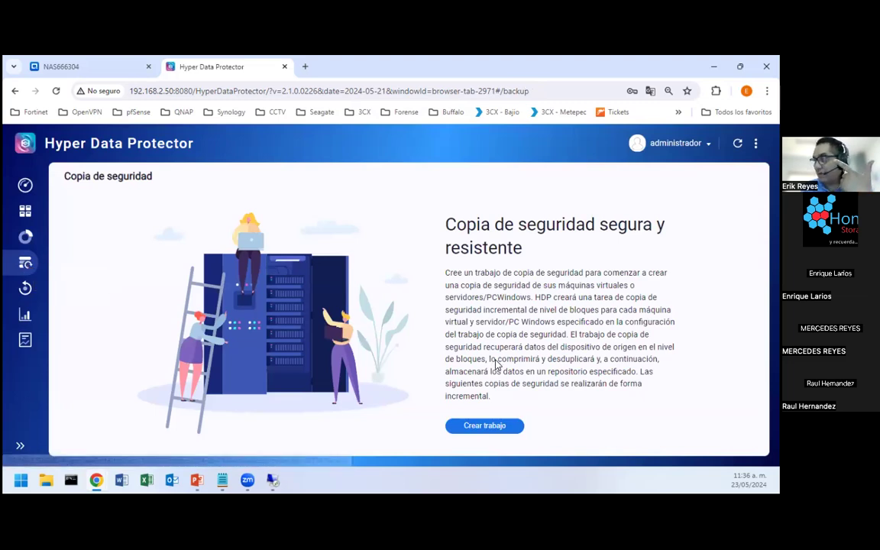
left_click(504, 426)
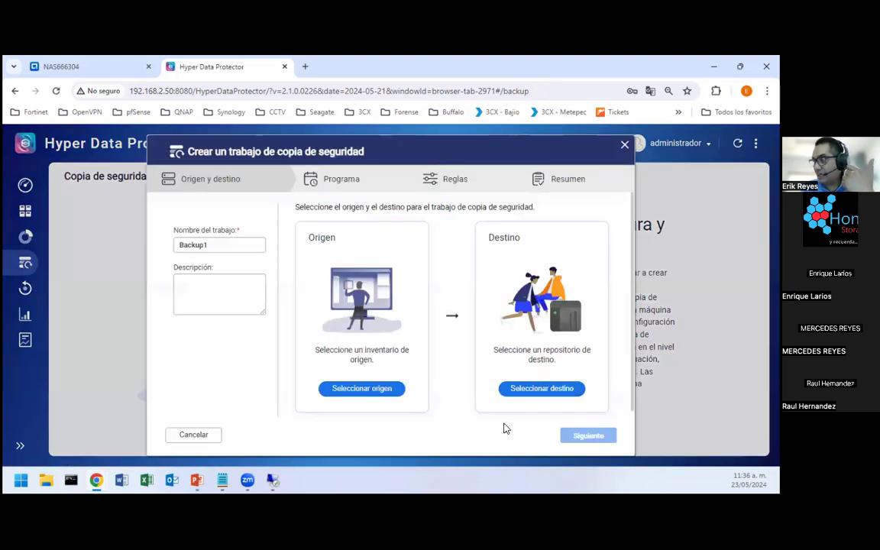
left_click_drag(236, 255, 169, 250)
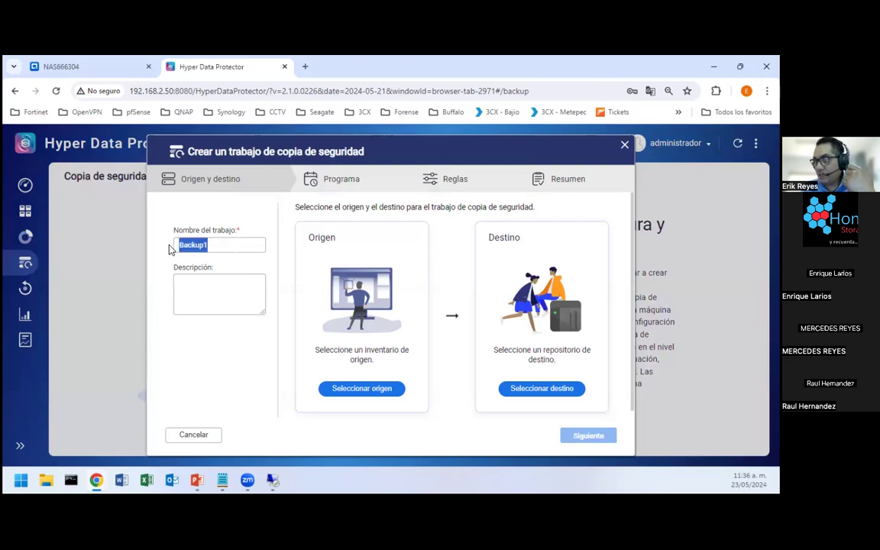
key("BackSpace")
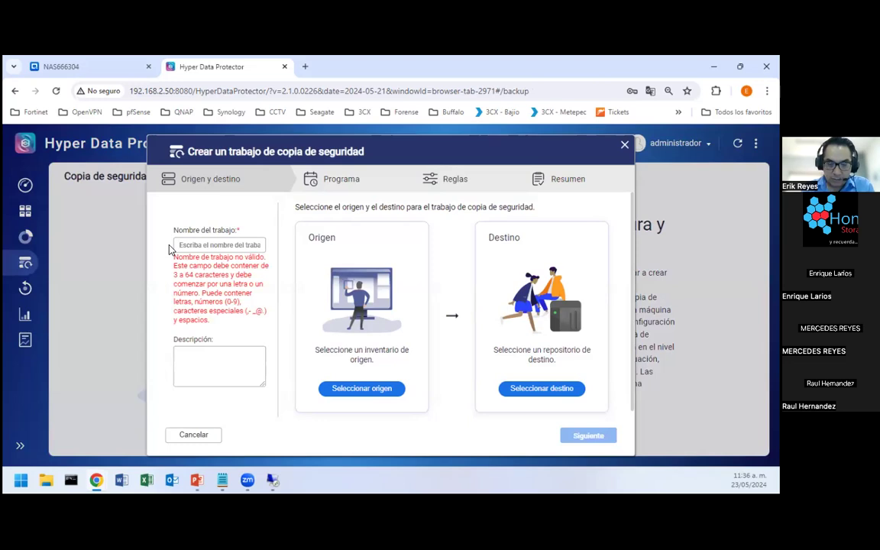
type("BK_LU")
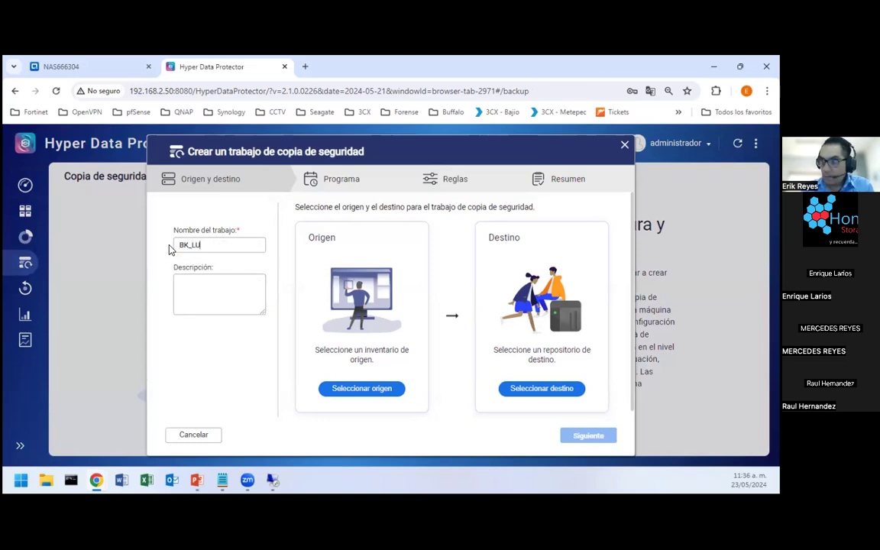
type("buntu")
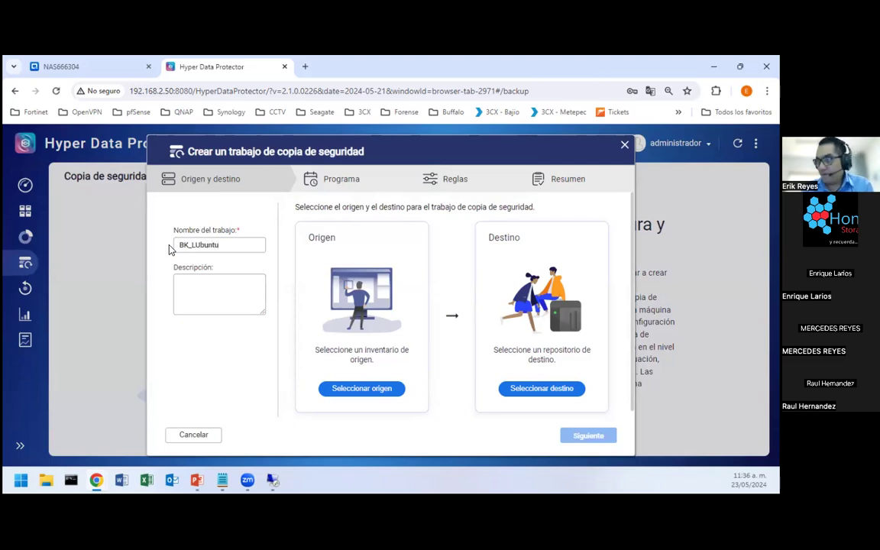
scroll(347, 271, "down", 1)
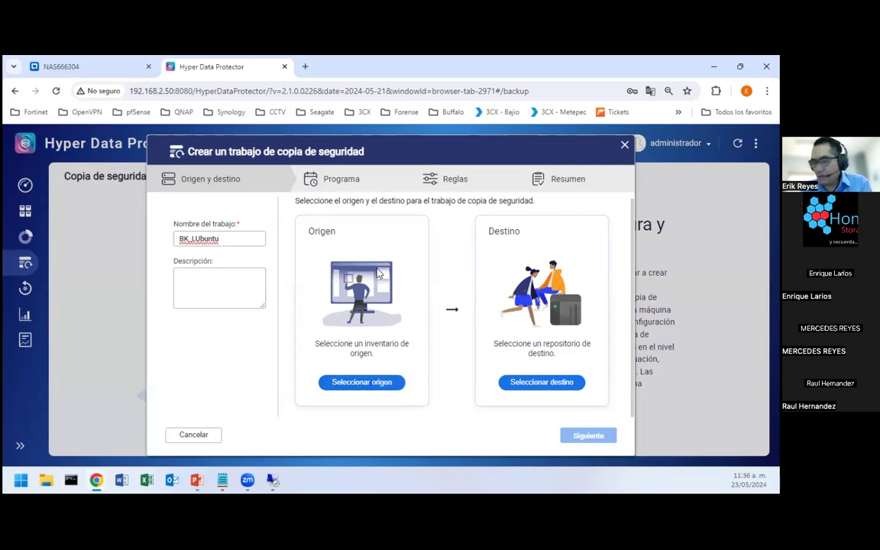
left_click(361, 382)
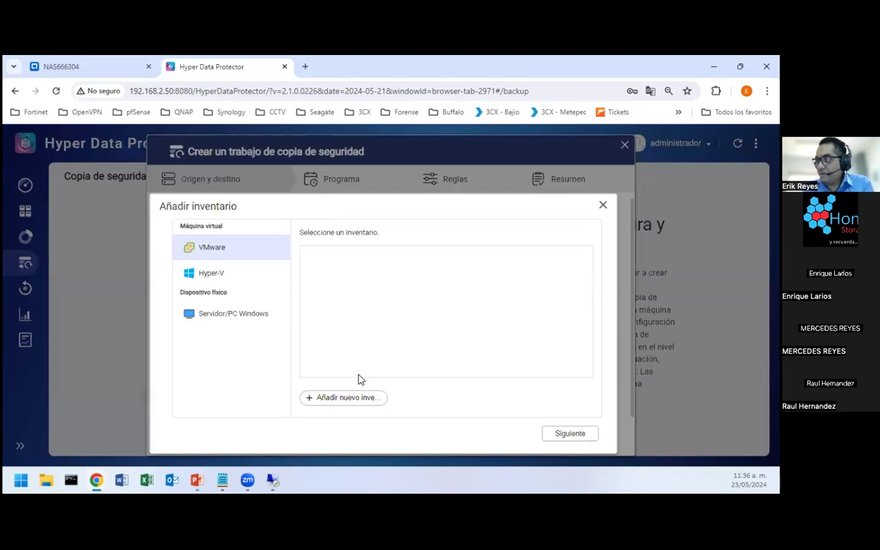
Step: Set the job source to LUbuntu on Hyper-V inventory Server12, excluding Ubuntu_20
left_click(218, 276)
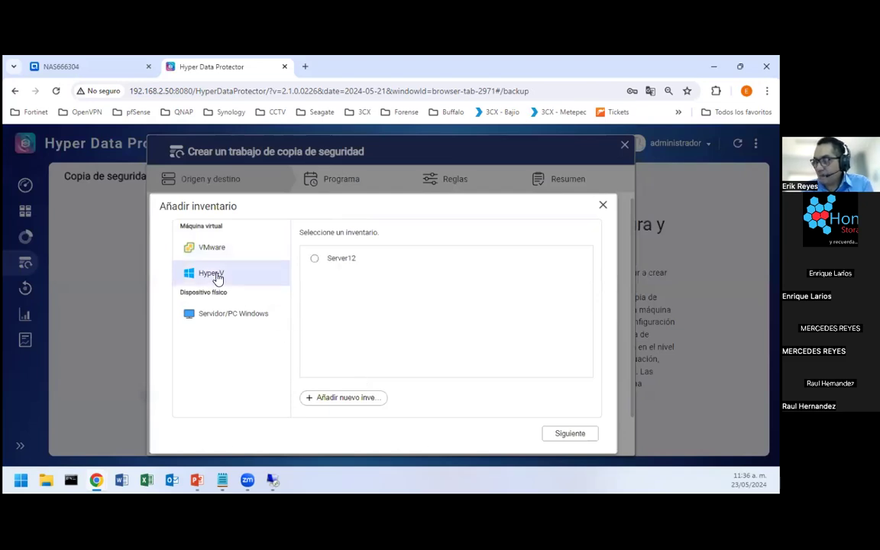
left_click(314, 260)
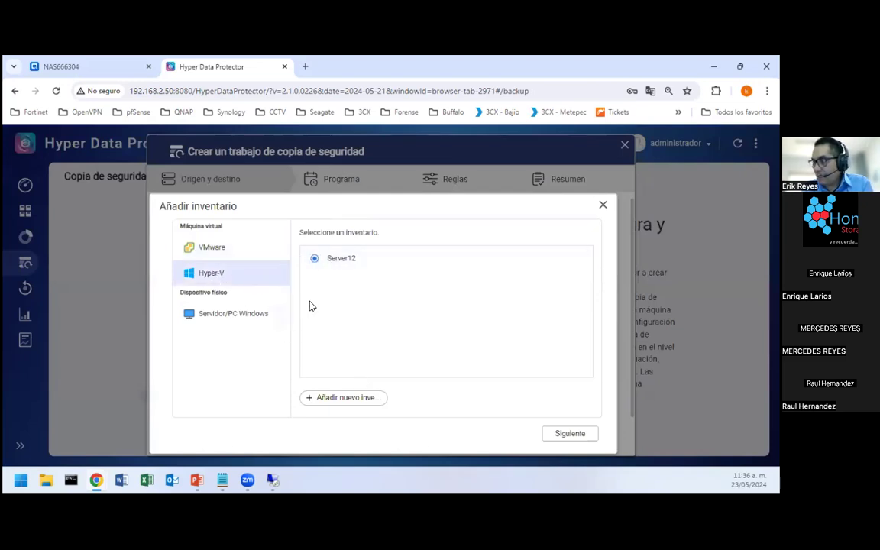
left_click(571, 434)
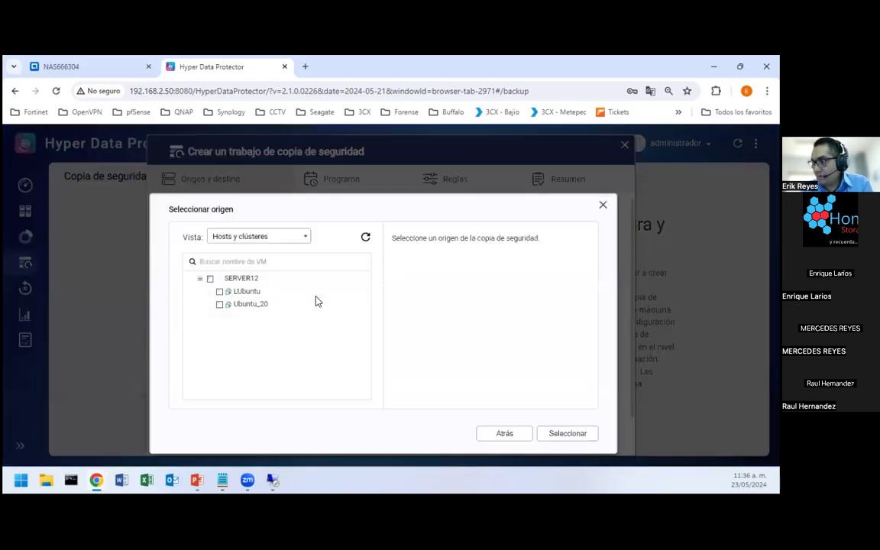
left_click(210, 279)
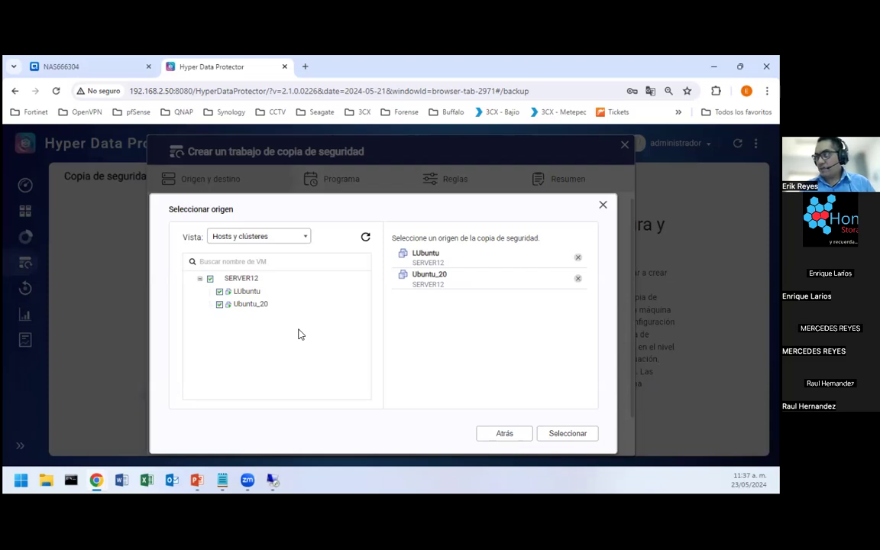
left_click(220, 305)
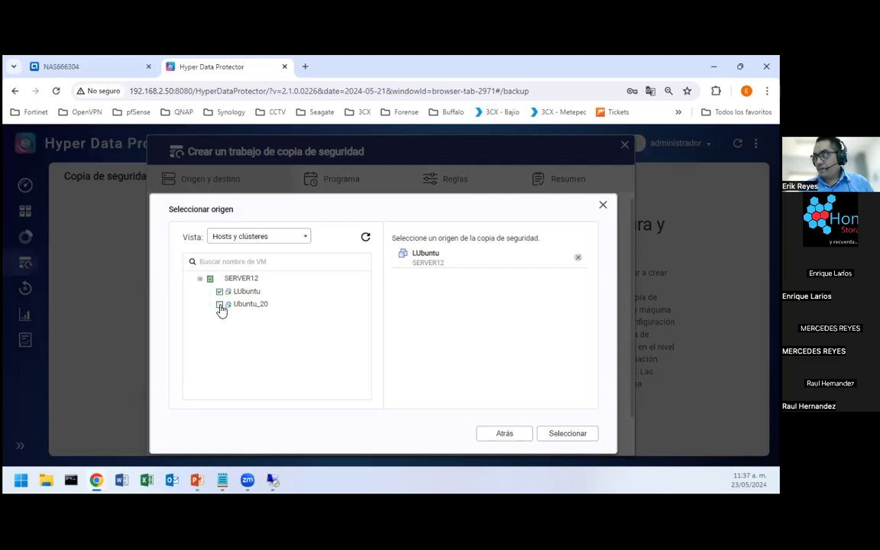
left_click(567, 433)
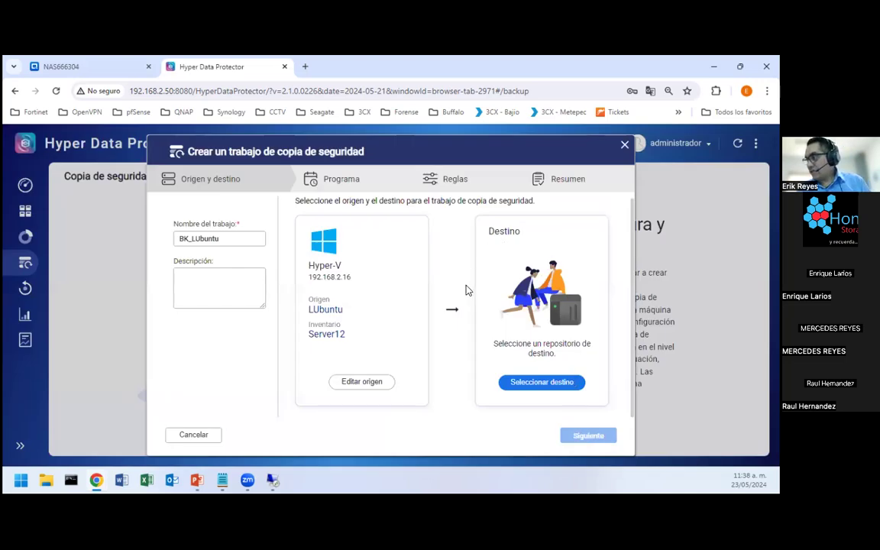
Step: Set BK_LUbuntu's destination to the Webibak repository on NAS666304 and continue to Programa
left_click(534, 384)
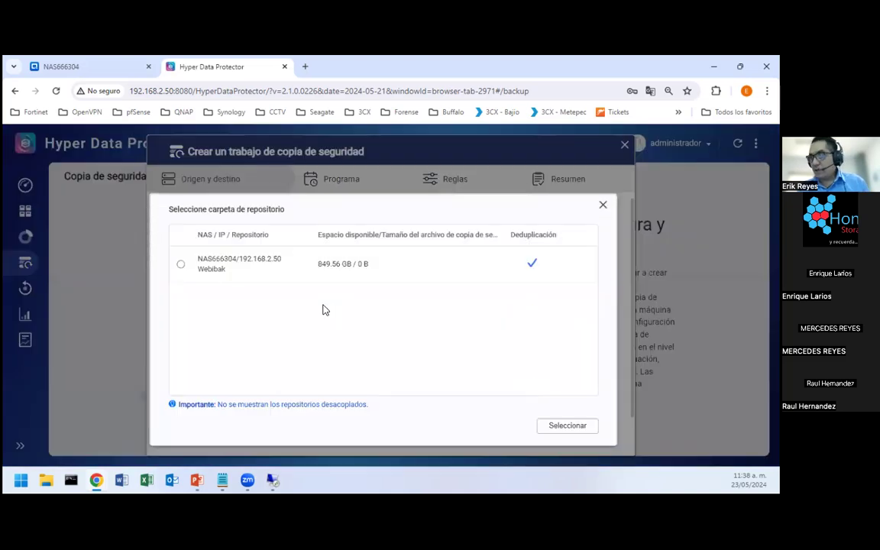
left_click(180, 263)
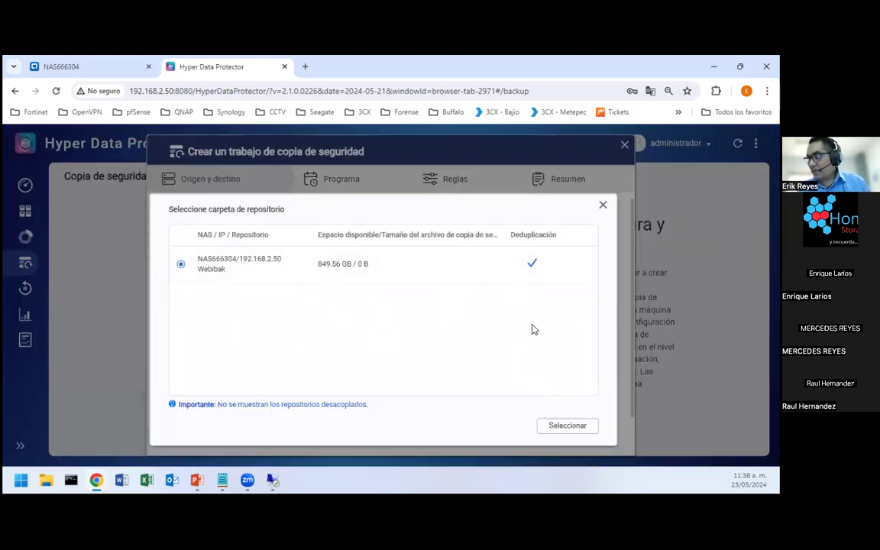
left_click(572, 426)
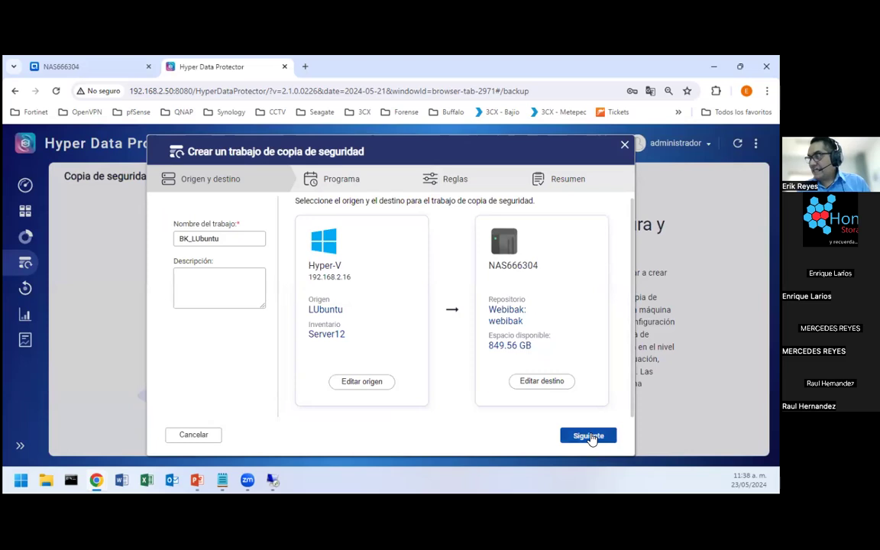
left_click(588, 436)
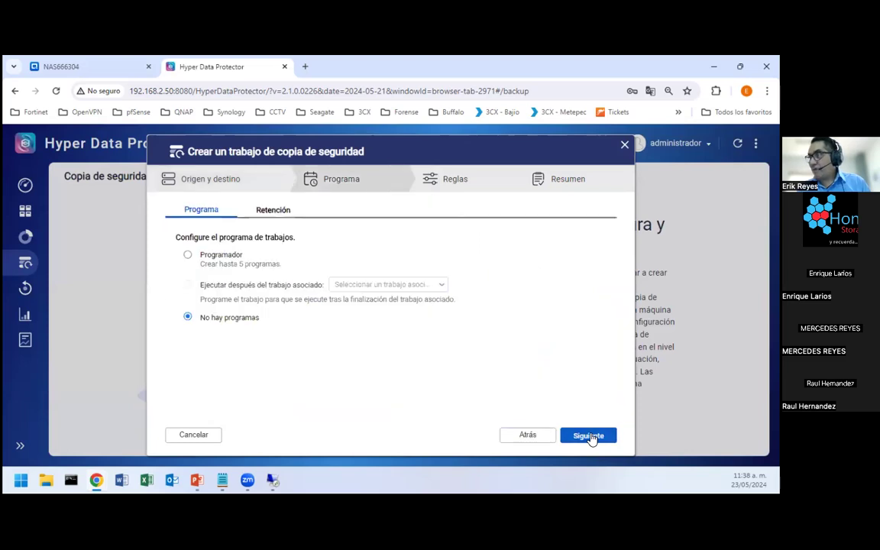
Step: Choose Programador scheduling for BK_LUbuntu and start adding a new schedule
left_click(212, 260)
scroll(191, 344, "down", 1)
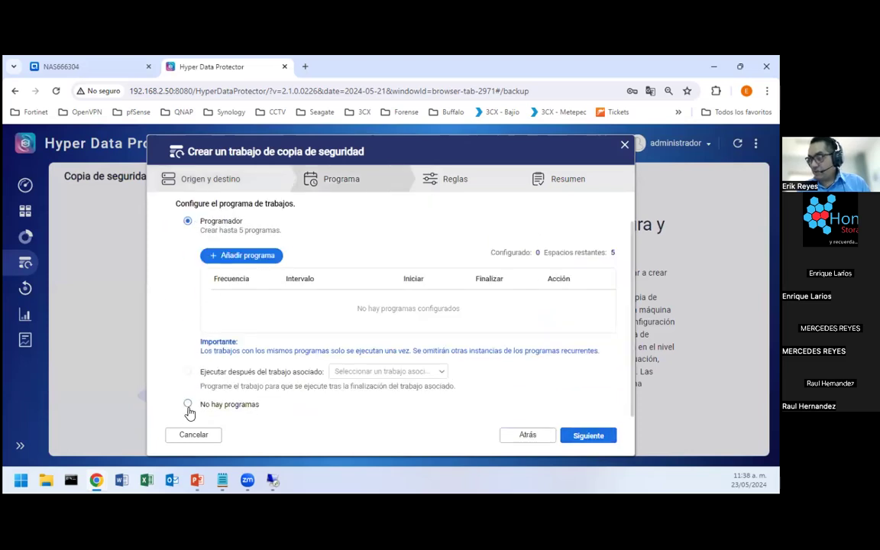
left_click(188, 405)
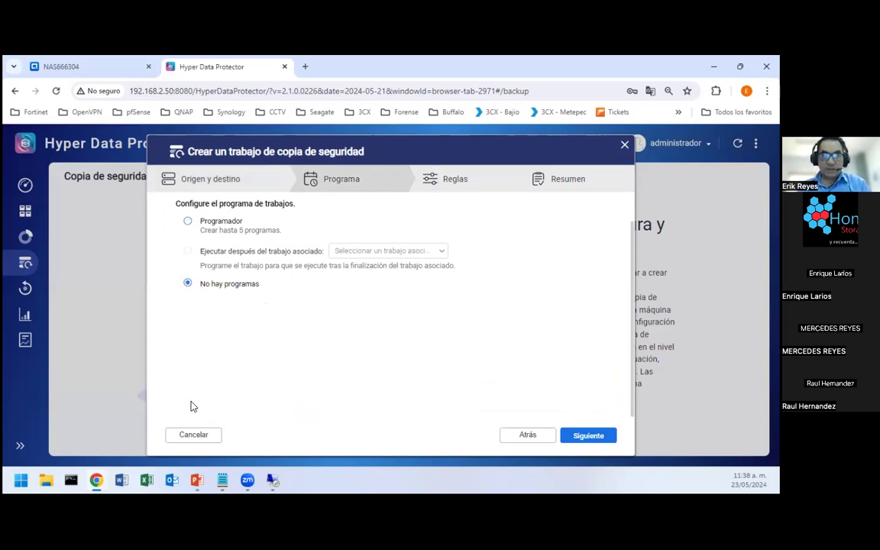
scroll(291, 309, "up", 1)
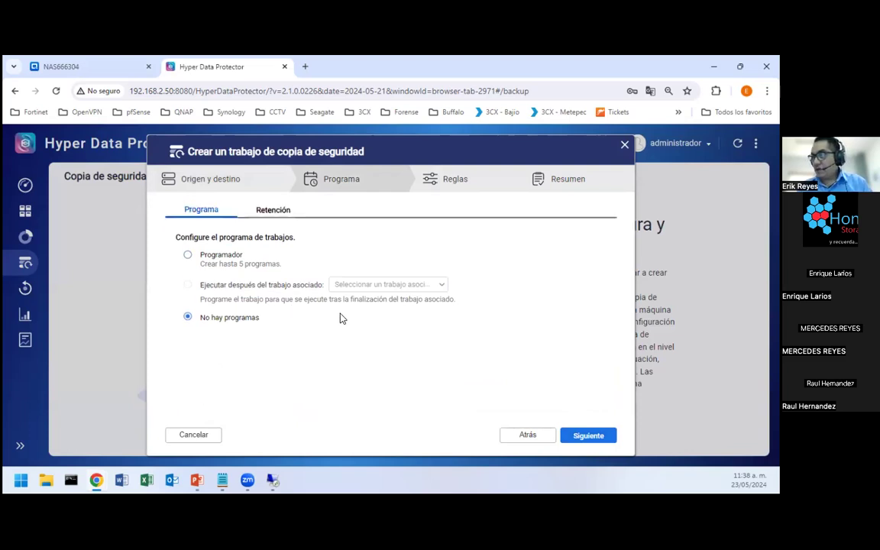
left_click(190, 257)
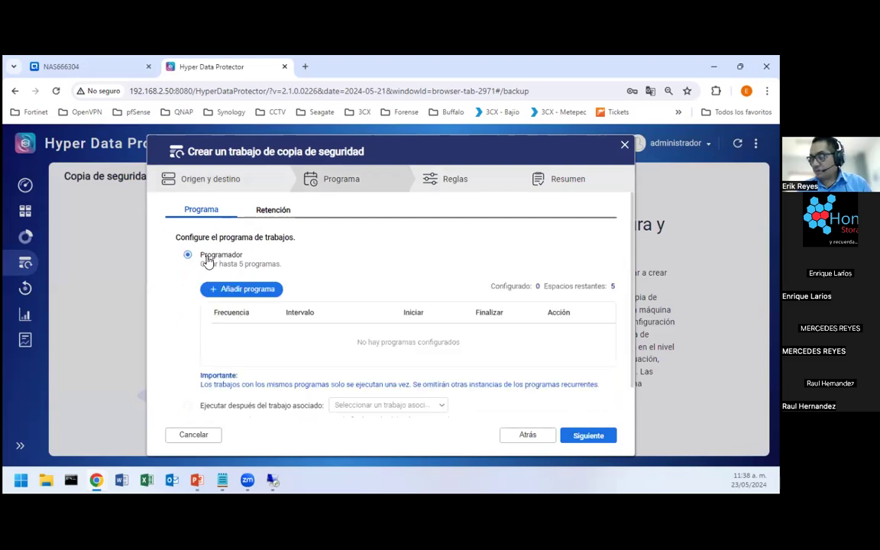
left_click(271, 295)
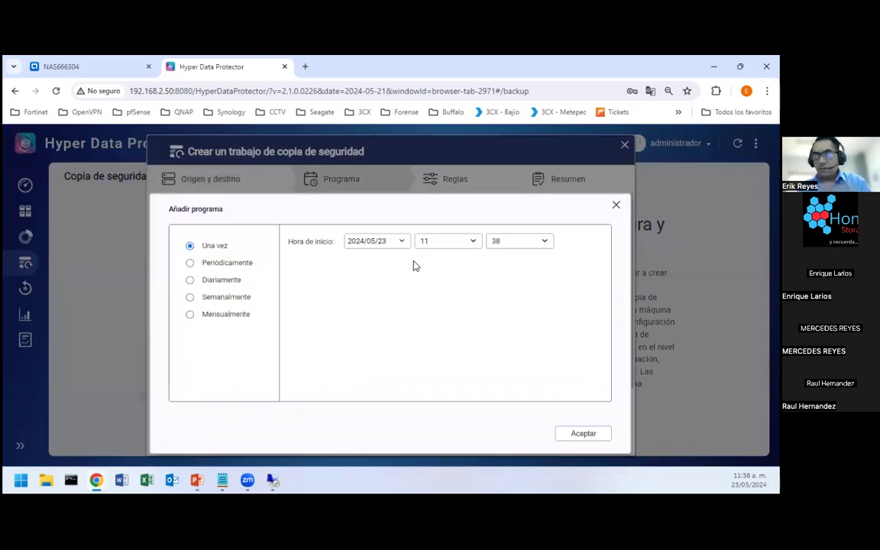
Step: Try the periodic schedule types, ticking Monday, Wednesday and Friday in the weekly options
left_click(236, 265)
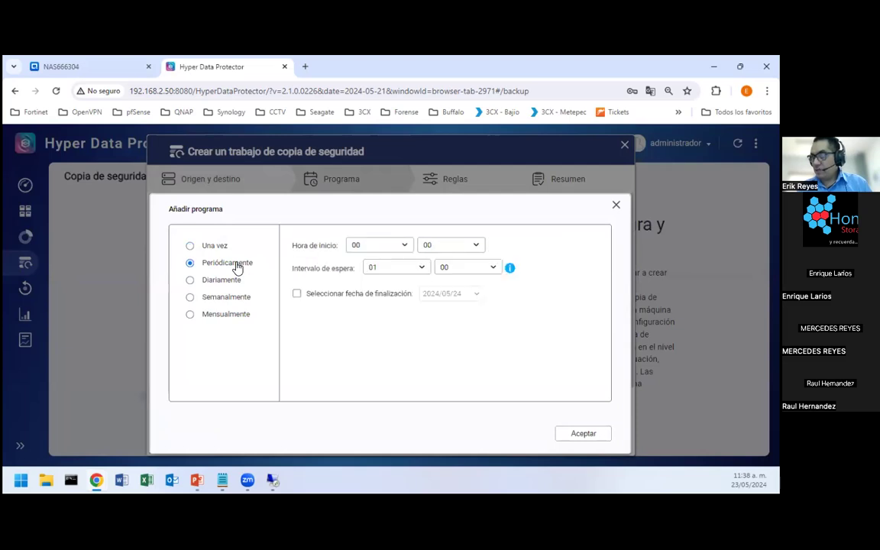
left_click(236, 282)
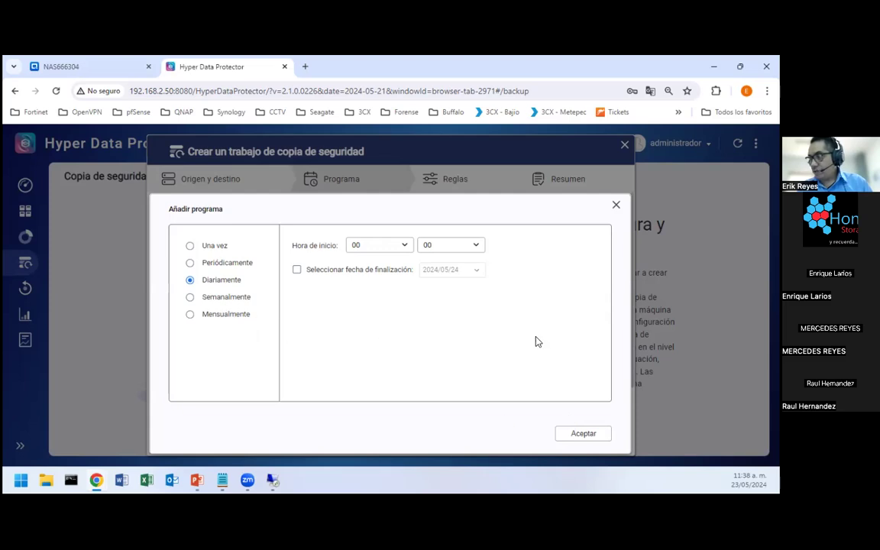
left_click(229, 300)
left_click(301, 250)
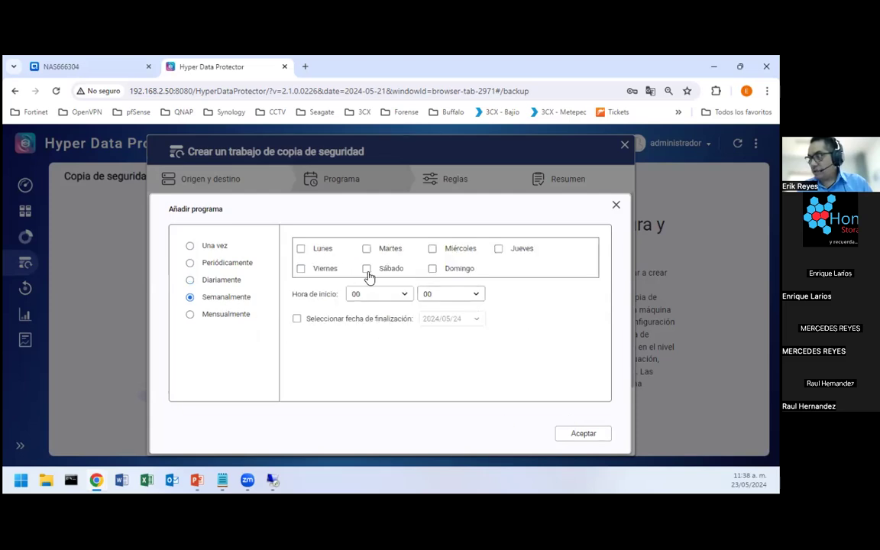
left_click(434, 250)
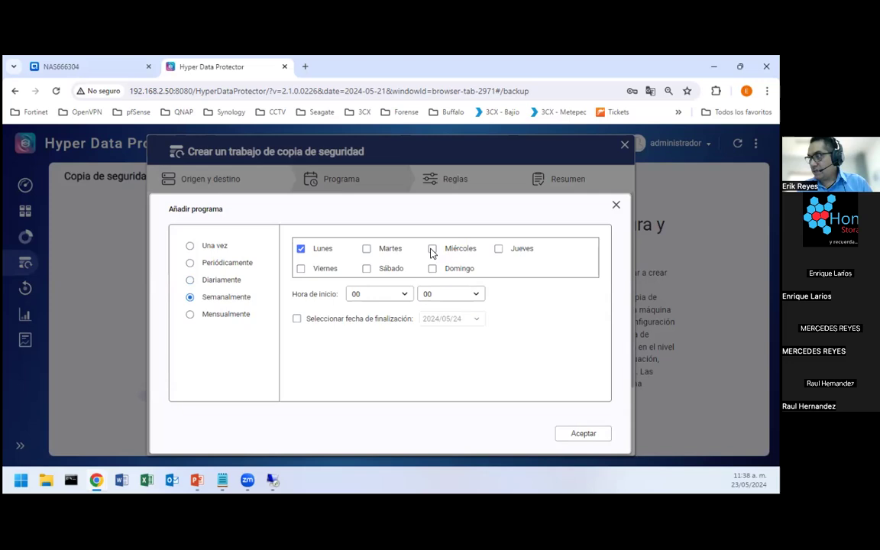
left_click(326, 271)
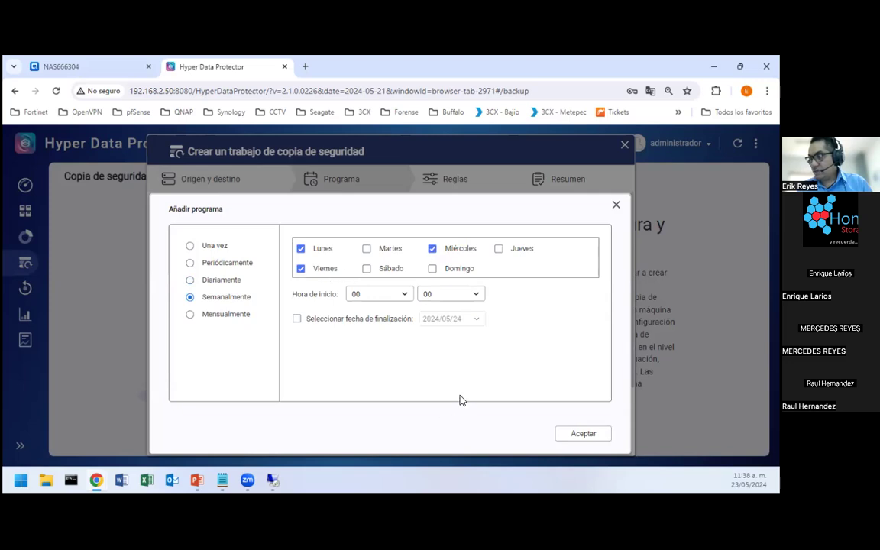
Step: Explore the monthly schedule options, toggling days 31, 28 and 15
left_click(190, 315)
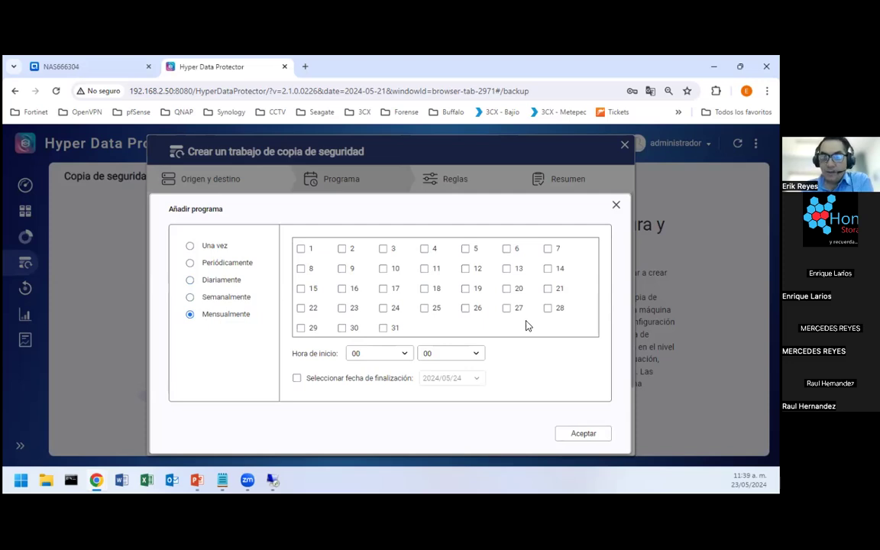
left_click(383, 328)
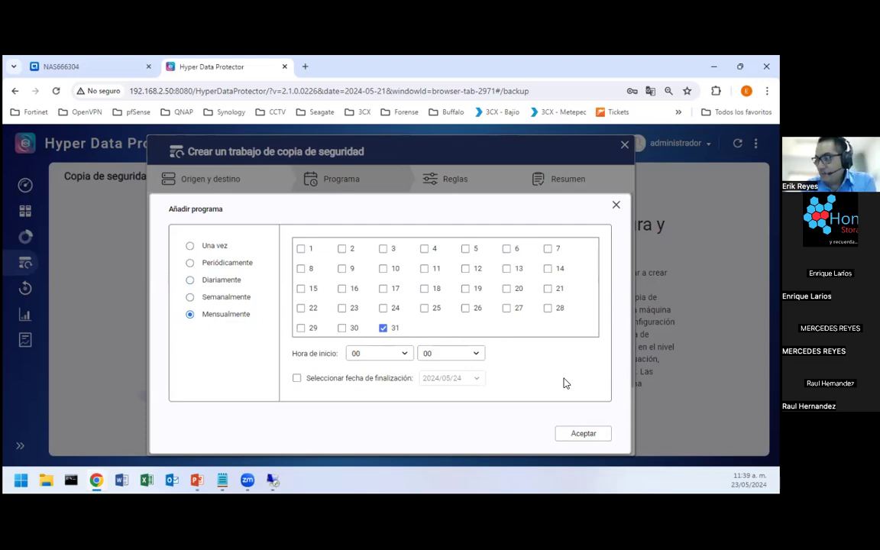
left_click(383, 329)
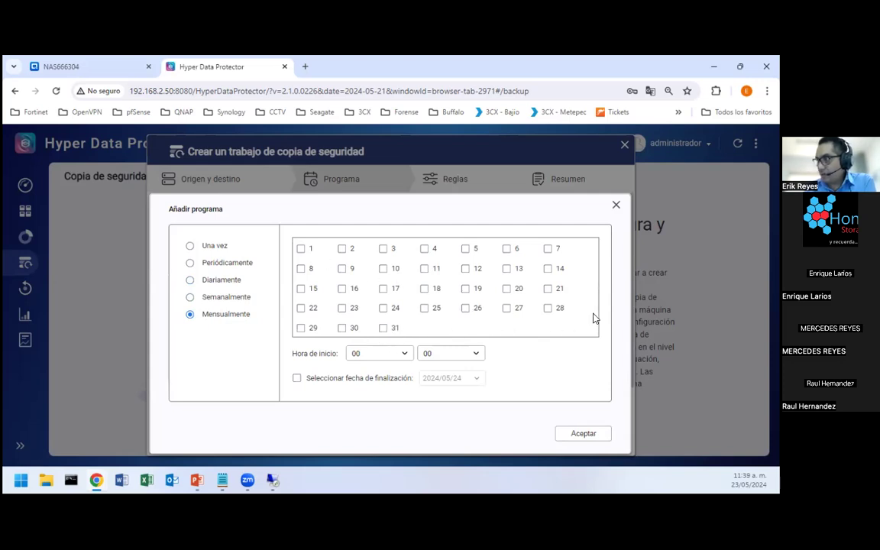
left_click(550, 310)
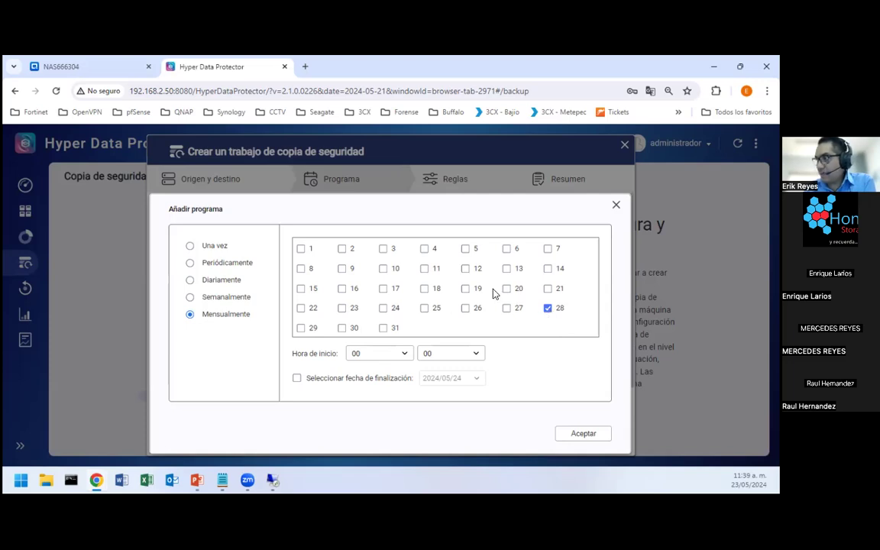
left_click(549, 313)
left_click(300, 288)
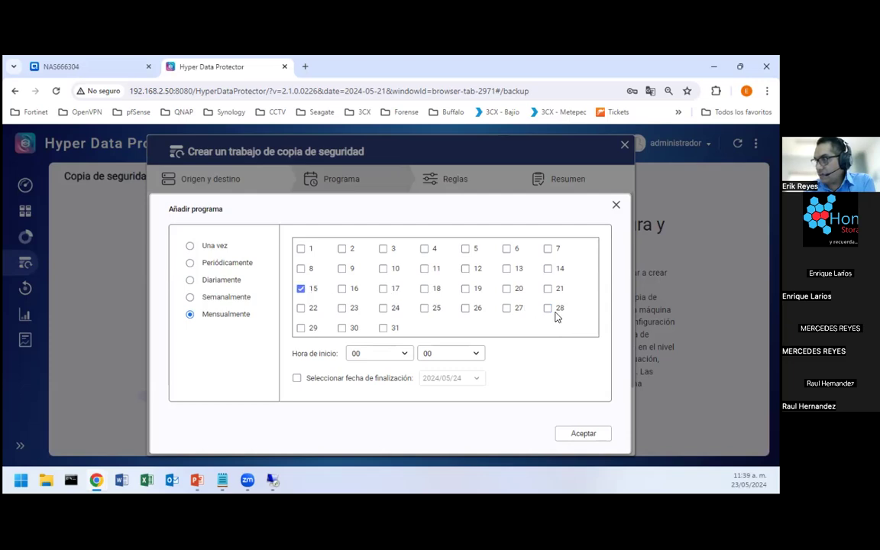
left_click(549, 308)
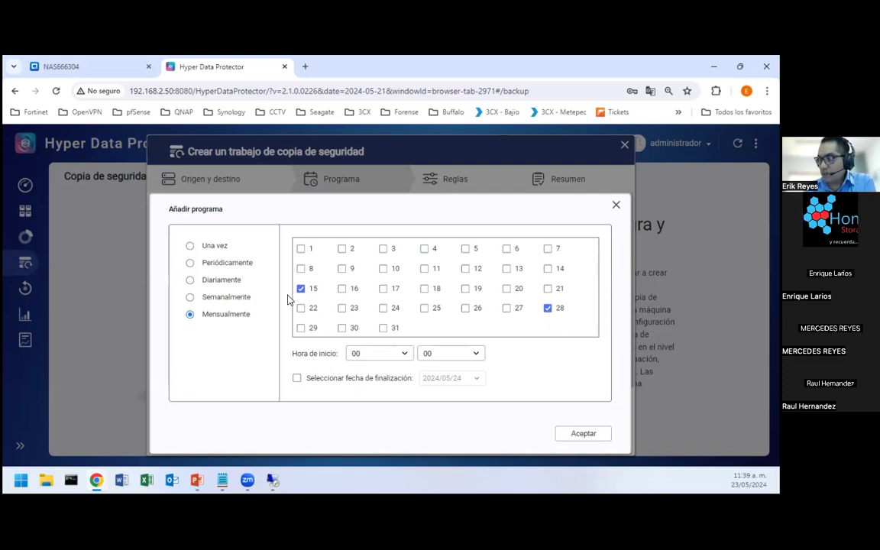
Step: Switch to a Diariamente schedule starting at 22:00 and save it
left_click(229, 282)
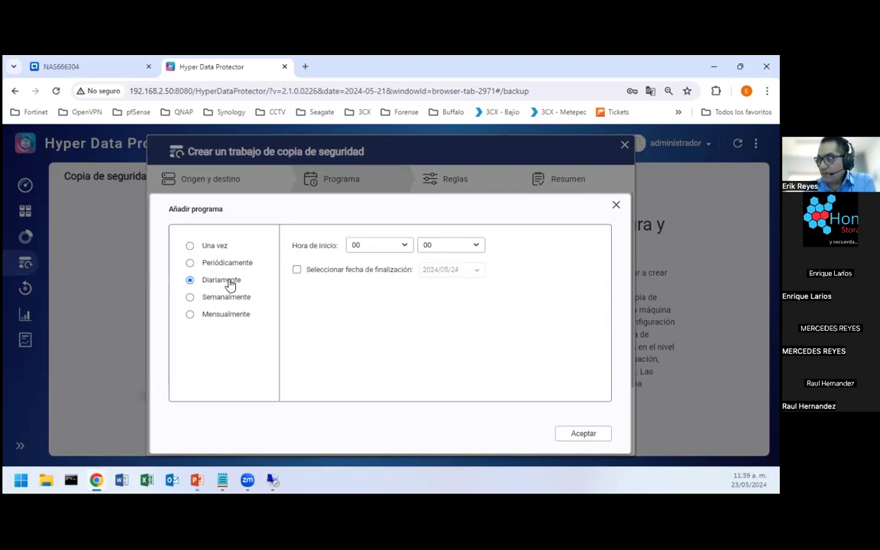
left_click(407, 246)
scroll(374, 390, "down", 1)
scroll(374, 388, "down", 2)
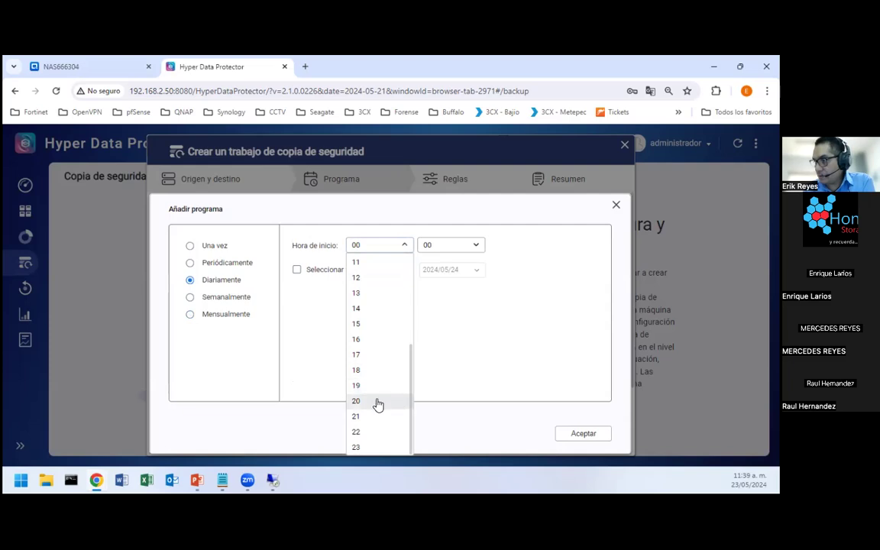
left_click(375, 432)
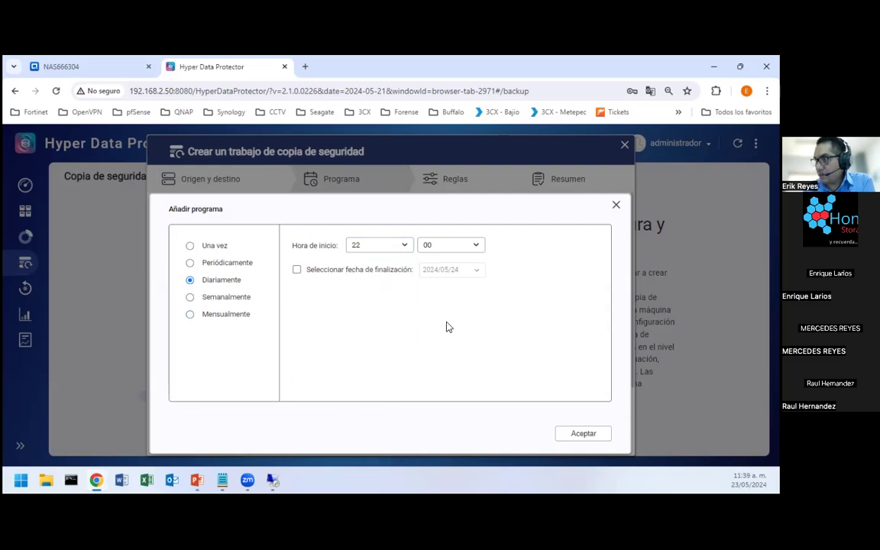
left_click(595, 438)
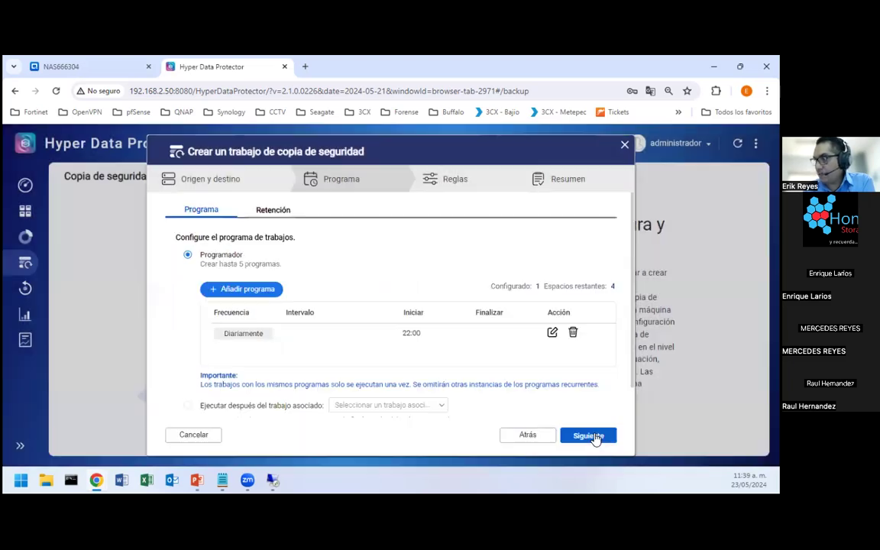
Step: Advance the BK_LUbuntu wizard from the Programa step to the Reglas step
scroll(450, 288, "down", 1)
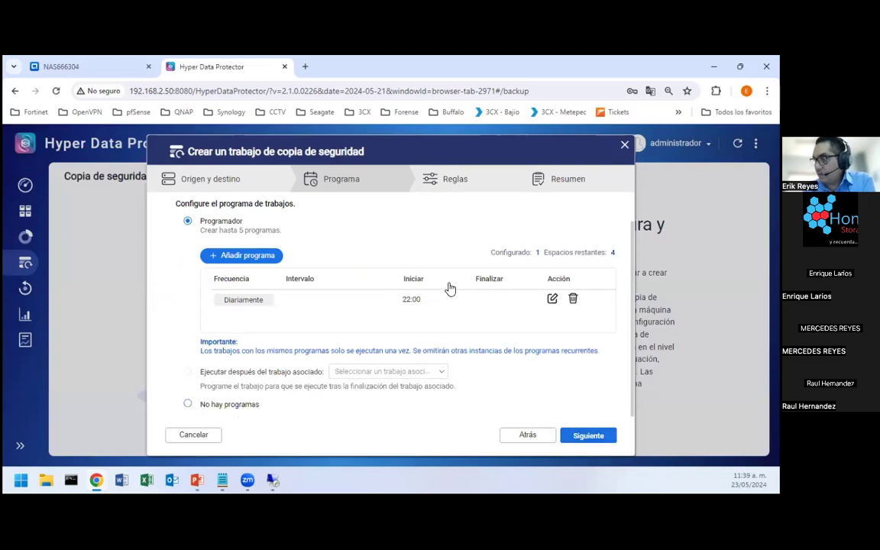
scroll(450, 288, "up", 1)
scroll(450, 288, "down", 1)
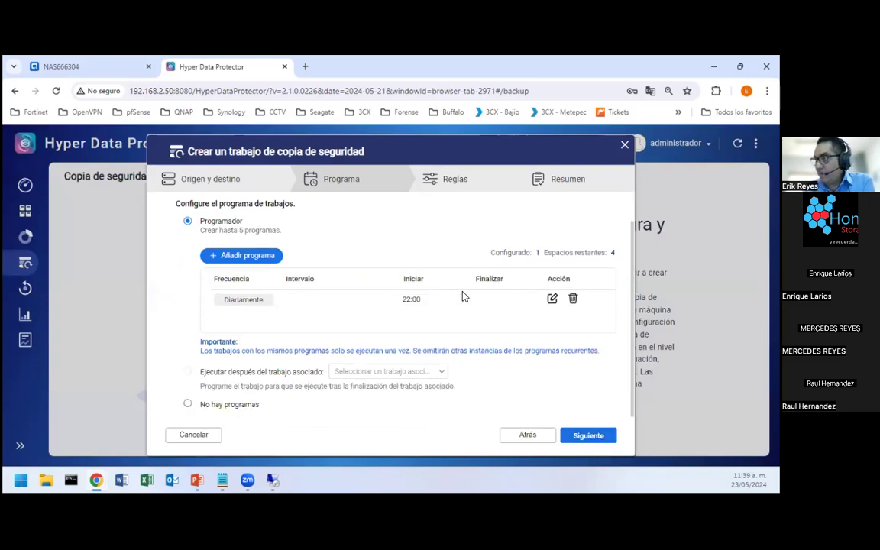
left_click(593, 437)
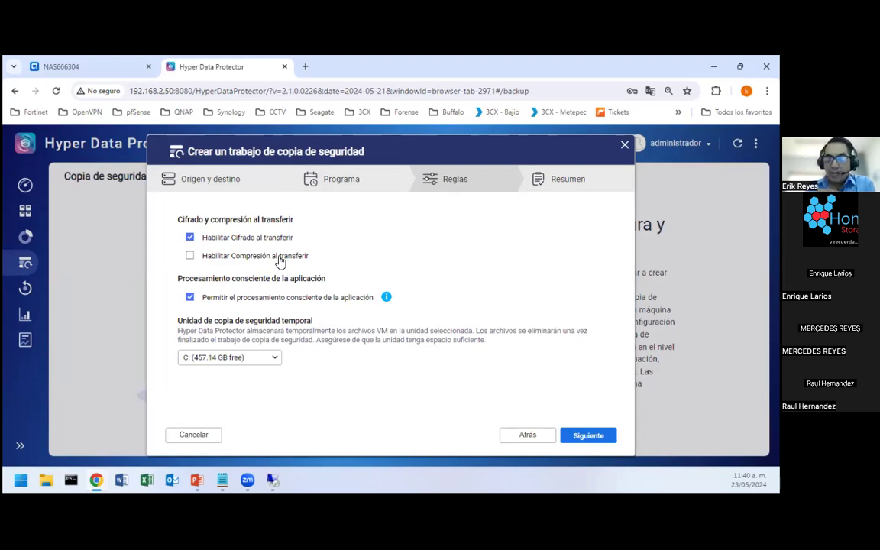
Step: Enable compression on transfer, keep temporary drive C:, and go on to the summary
left_click(280, 260)
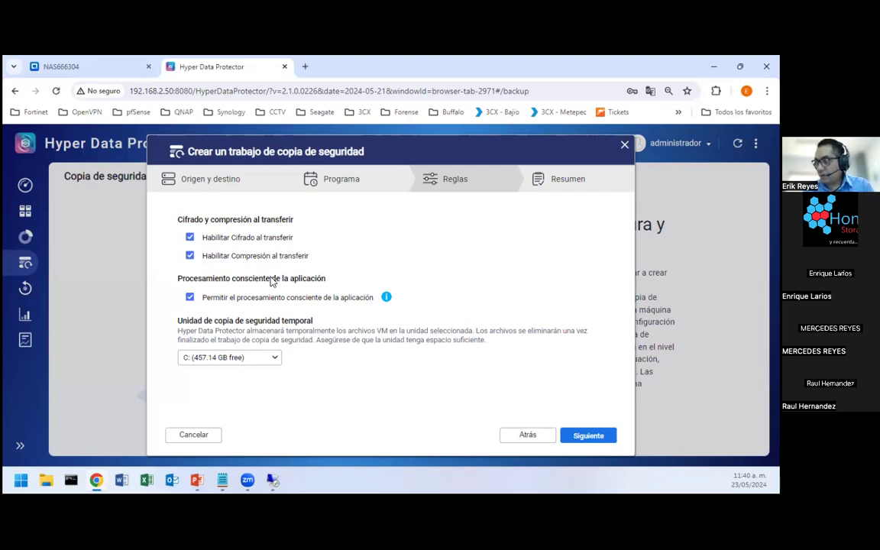
left_click(279, 360)
left_click(328, 355)
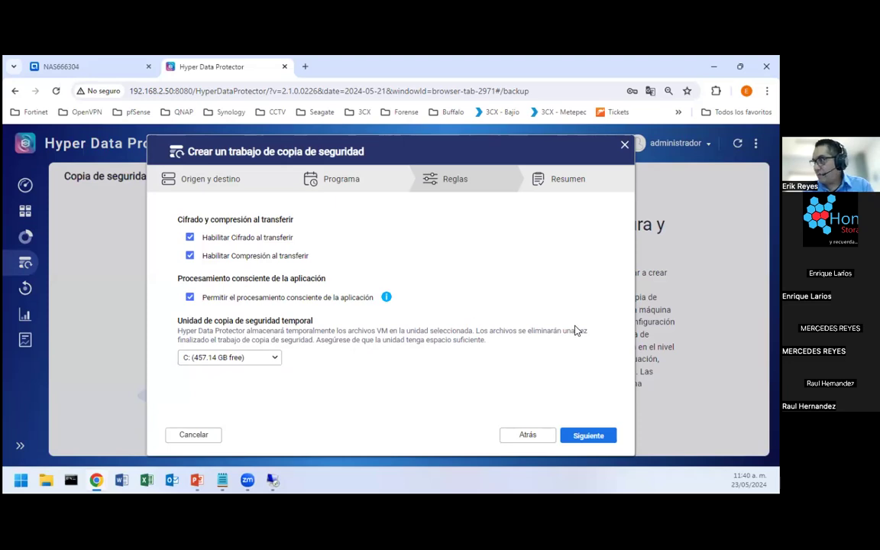
left_click(588, 436)
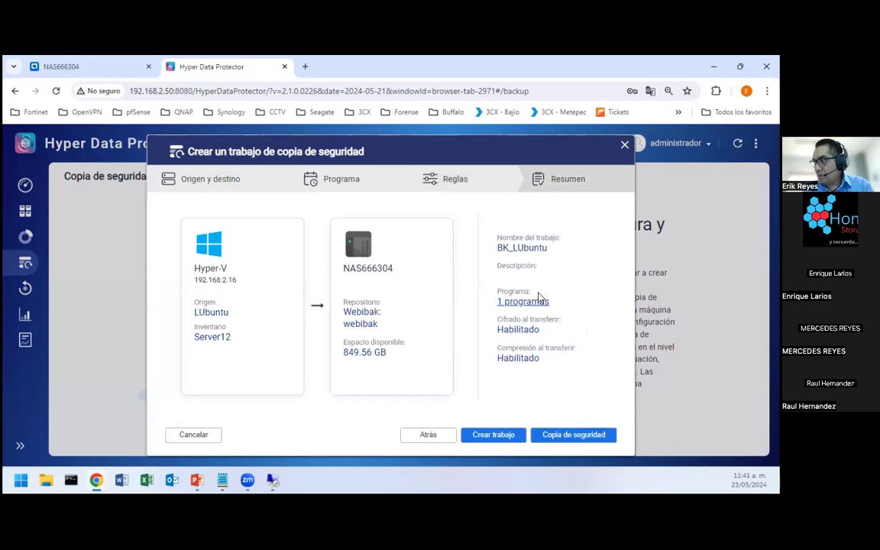
Step: Create the BK_LUbuntu job from the Resumen step
left_click(495, 434)
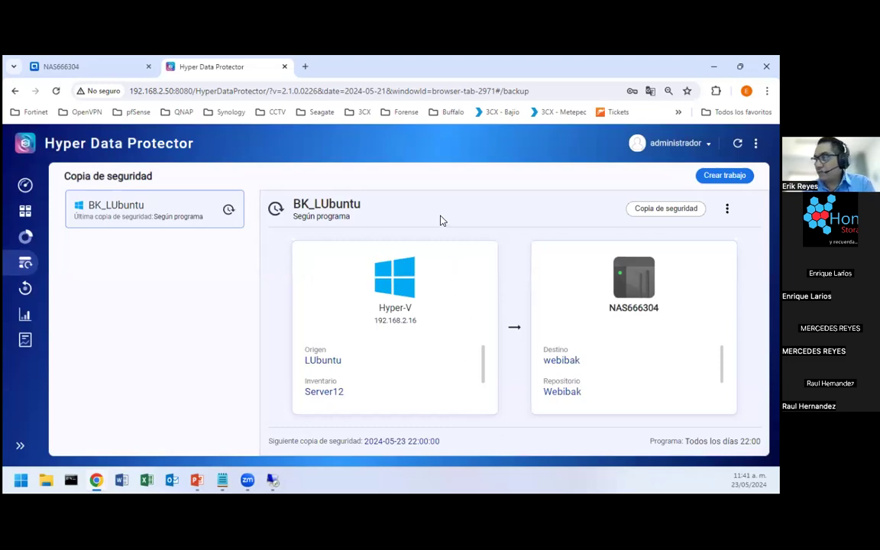
Step: Start a new backup job and rename it from Backup1 to BK_Ubuntu
left_click(710, 177)
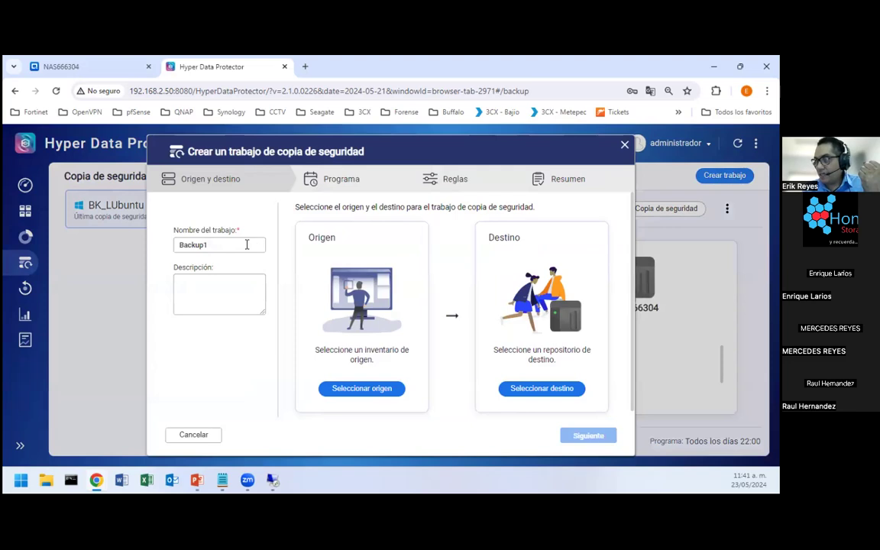
left_click_drag(251, 243, 162, 243)
key("BackSpace")
type("BK_Ubuntu")
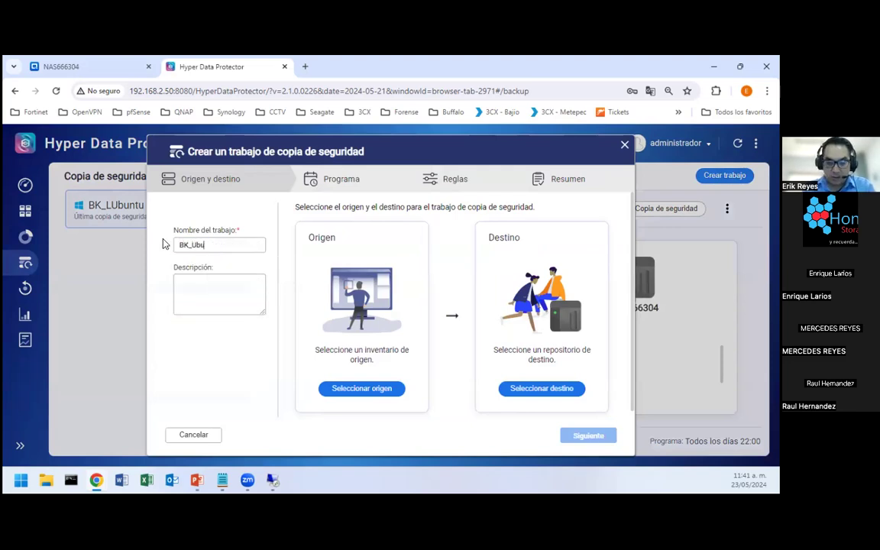
Step: Set the job's source to Ubuntu_20 from the Hyper-V Server12 inventory
left_click(363, 388)
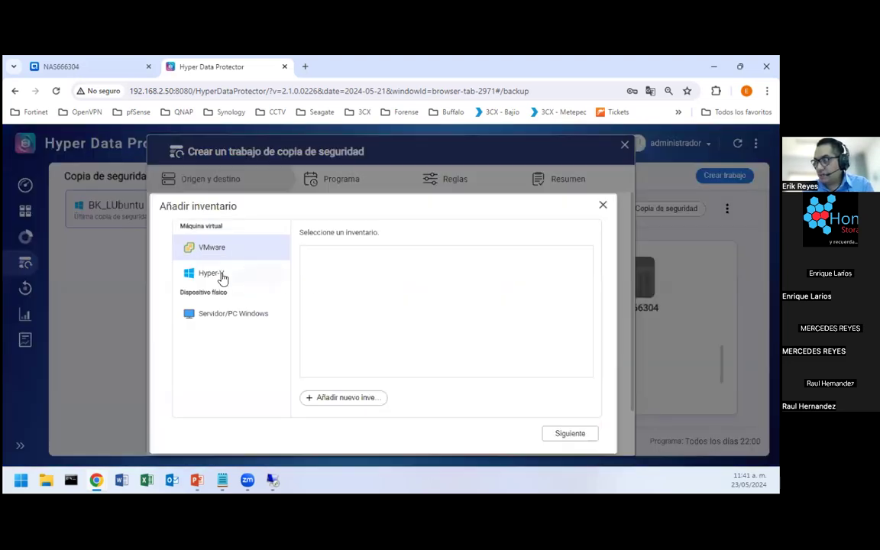
left_click(221, 276)
left_click(315, 259)
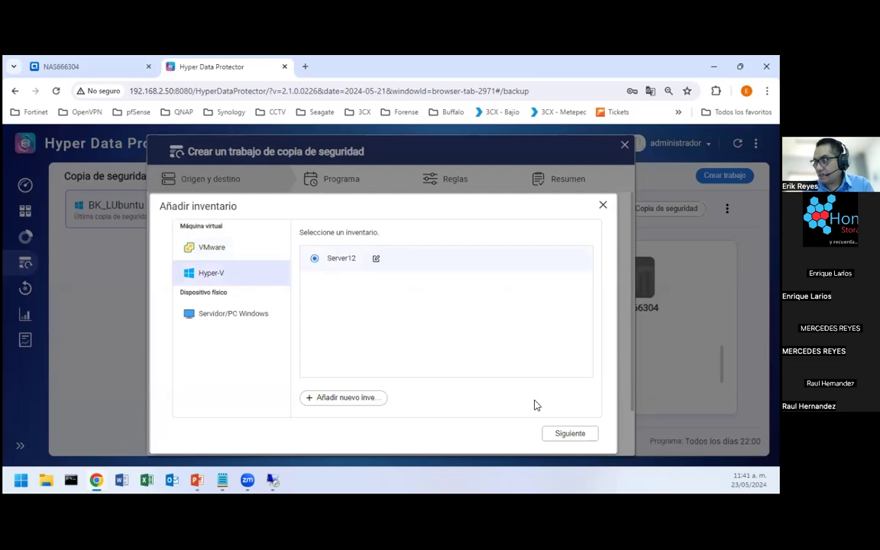
left_click(575, 434)
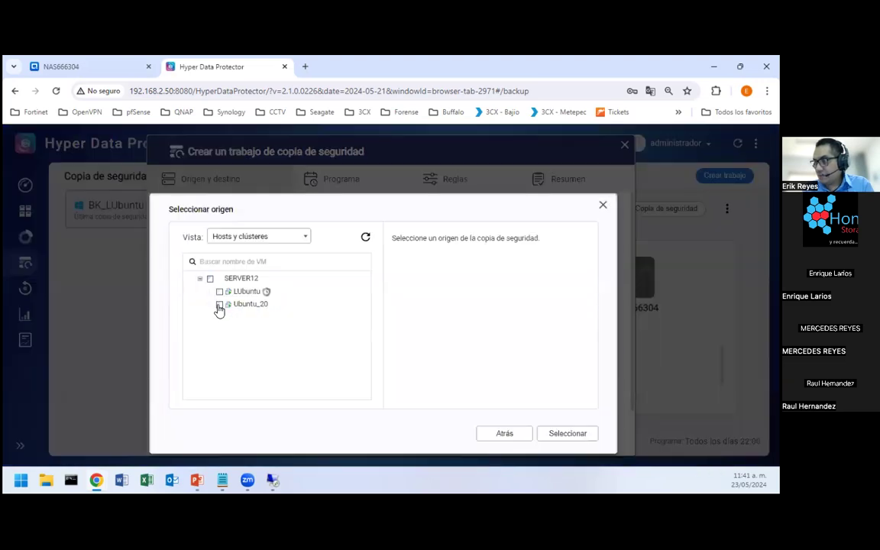
left_click(220, 304)
left_click(568, 434)
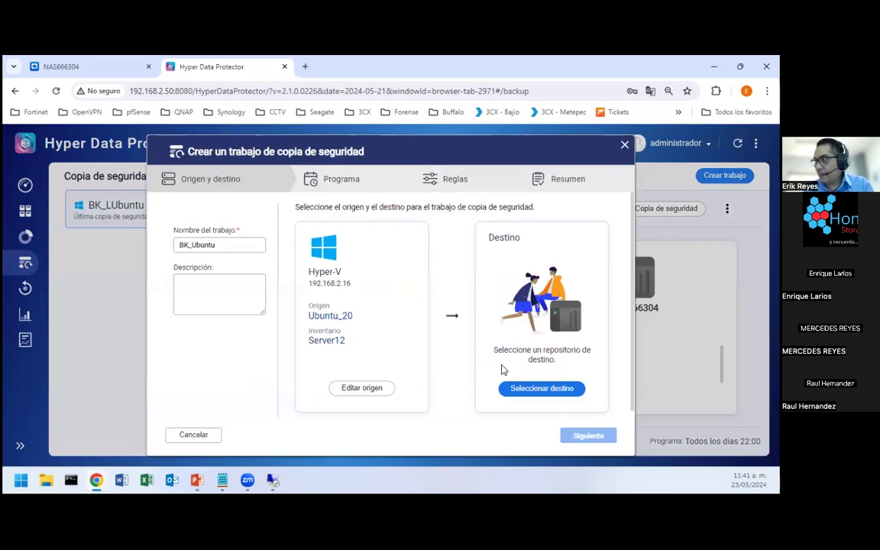
Step: Set Webibak on NAS666304 as destination and enable Programador scheduling
left_click(531, 390)
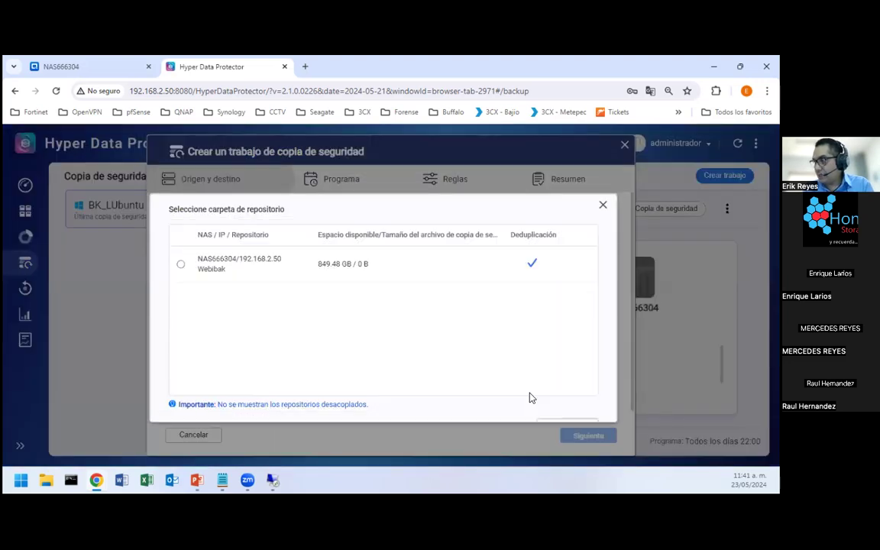
left_click(184, 266)
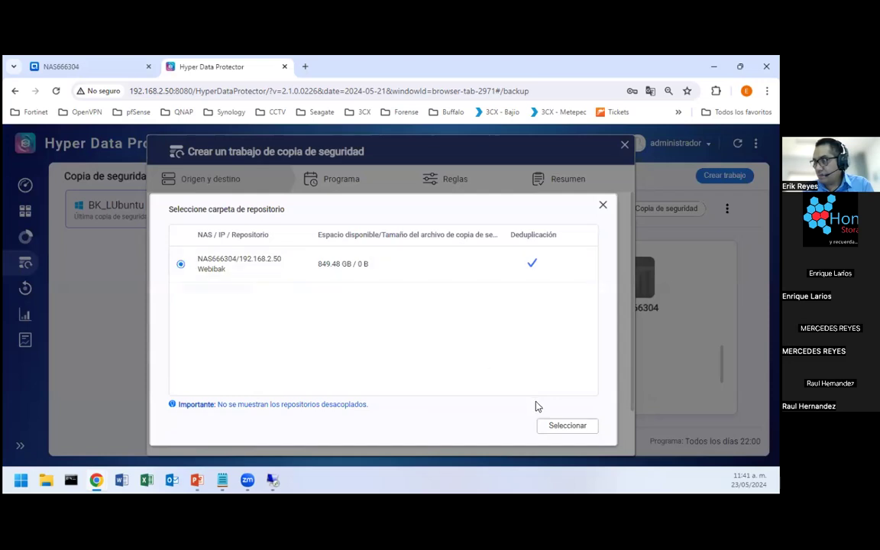
left_click(548, 429)
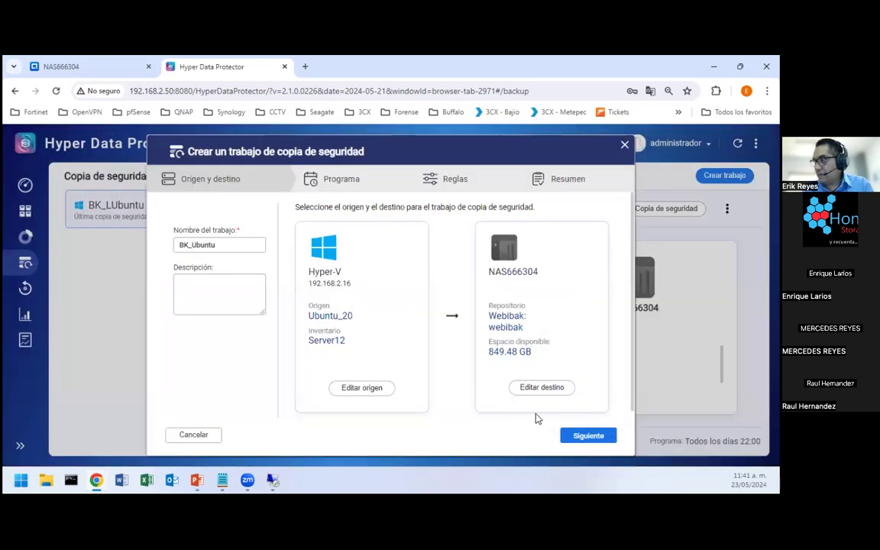
left_click(599, 437)
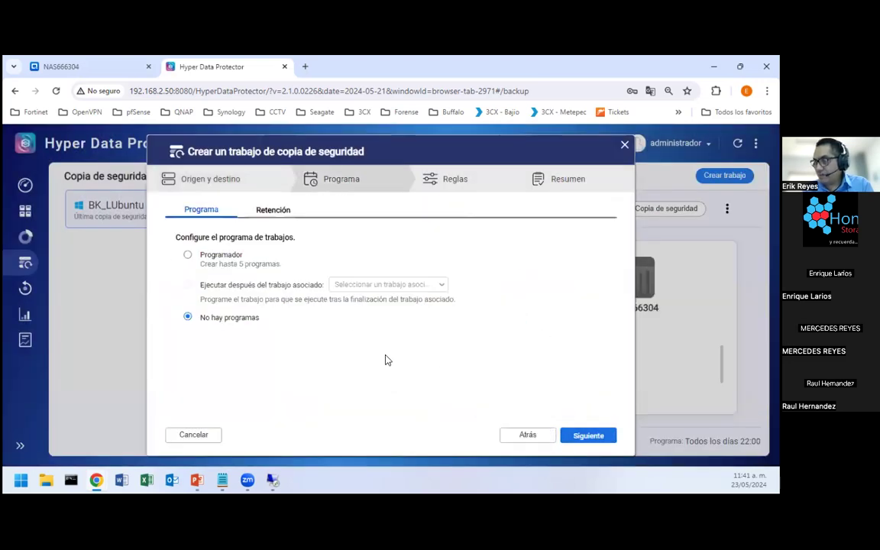
left_click(187, 255)
scroll(183, 321, "down", 1)
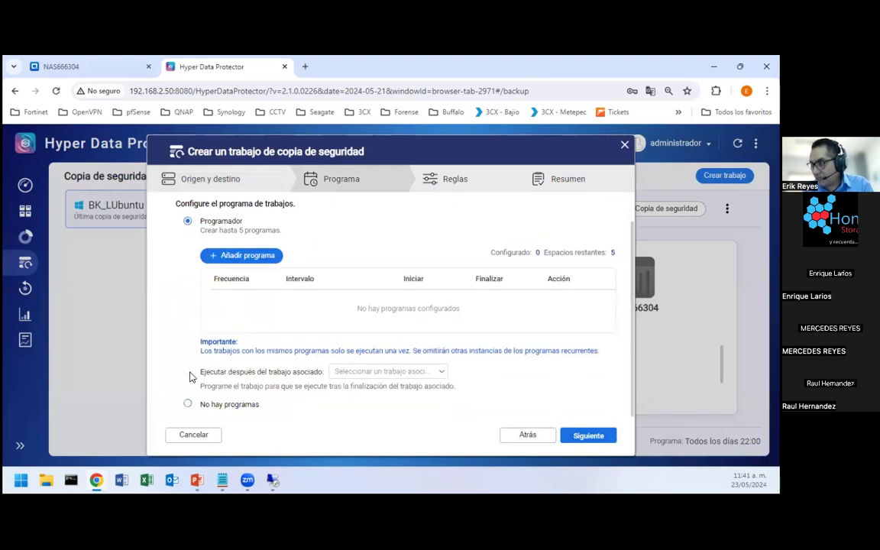
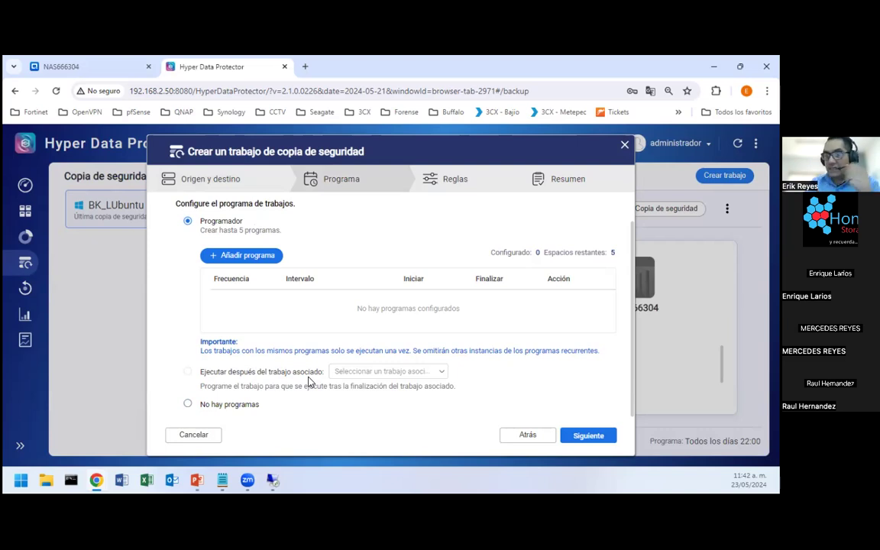
Step: Add a daily schedule for the job starting at 23:00
left_click(273, 257)
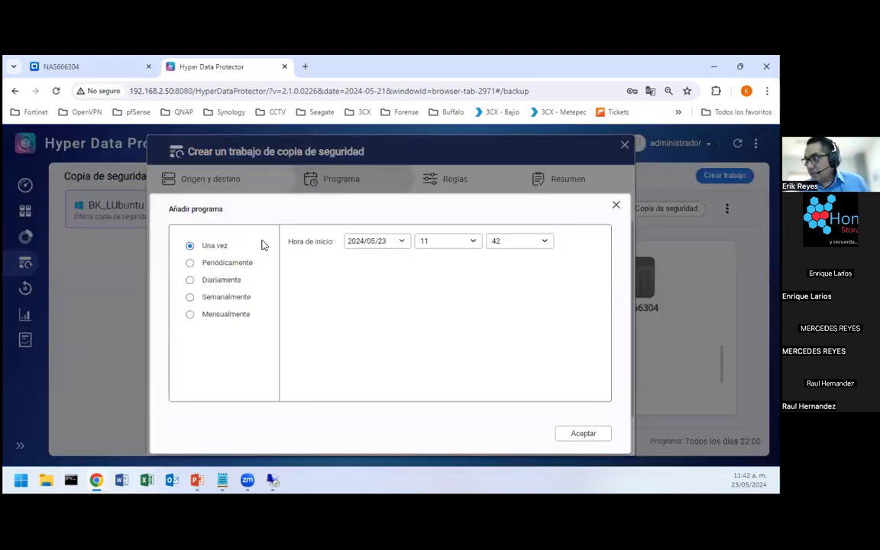
left_click(235, 268)
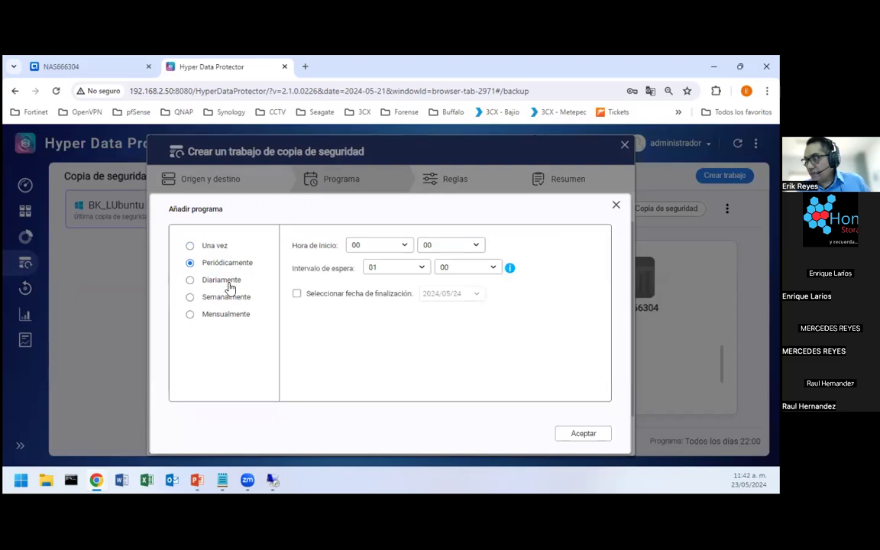
left_click(230, 282)
left_click(403, 246)
scroll(371, 367, "down", 3)
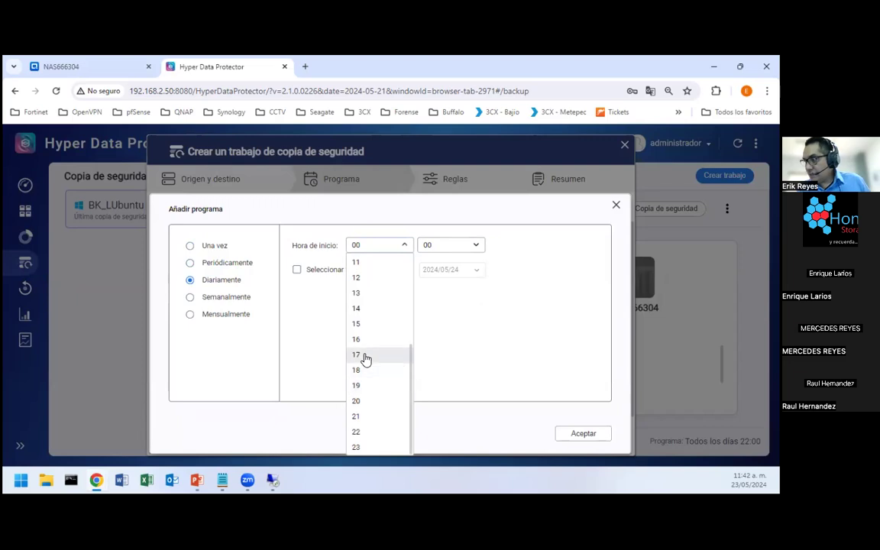
left_click(357, 447)
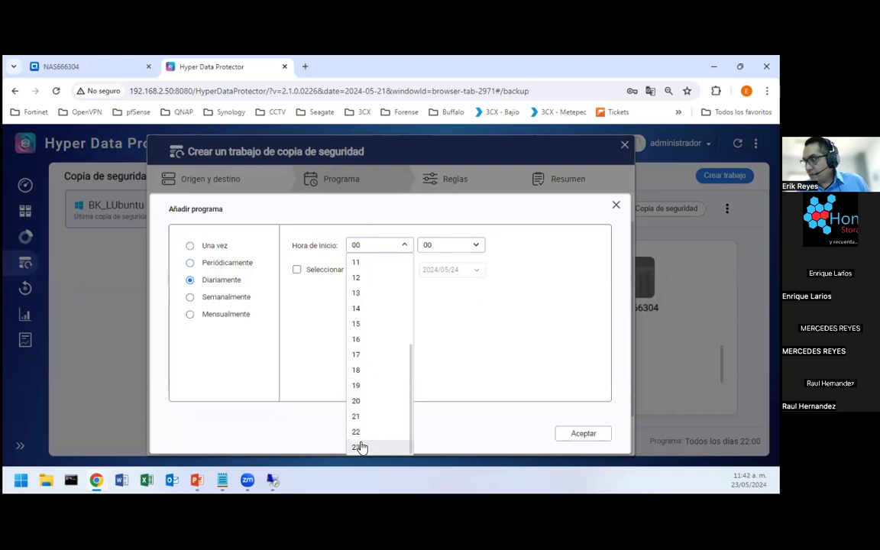
left_click(585, 436)
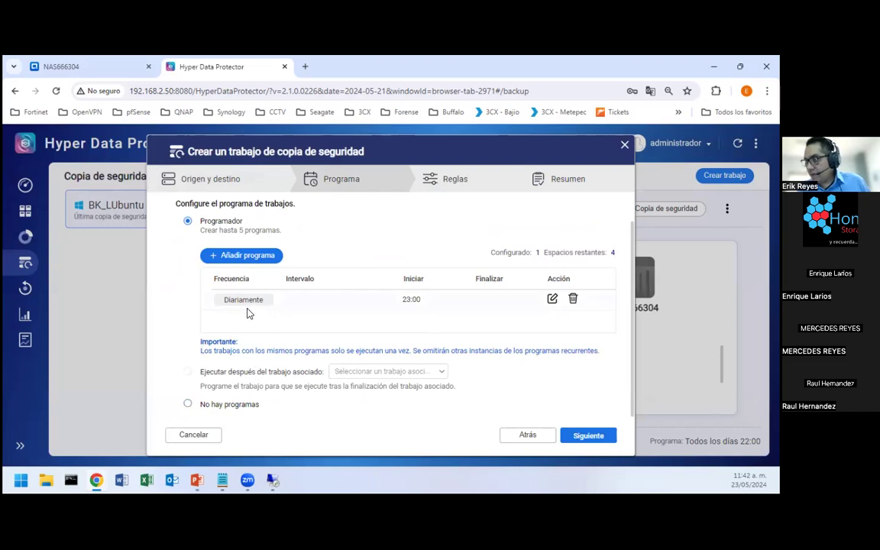
Step: Change the daily schedule's start hour to 22:00
left_click(552, 299)
left_click(382, 245)
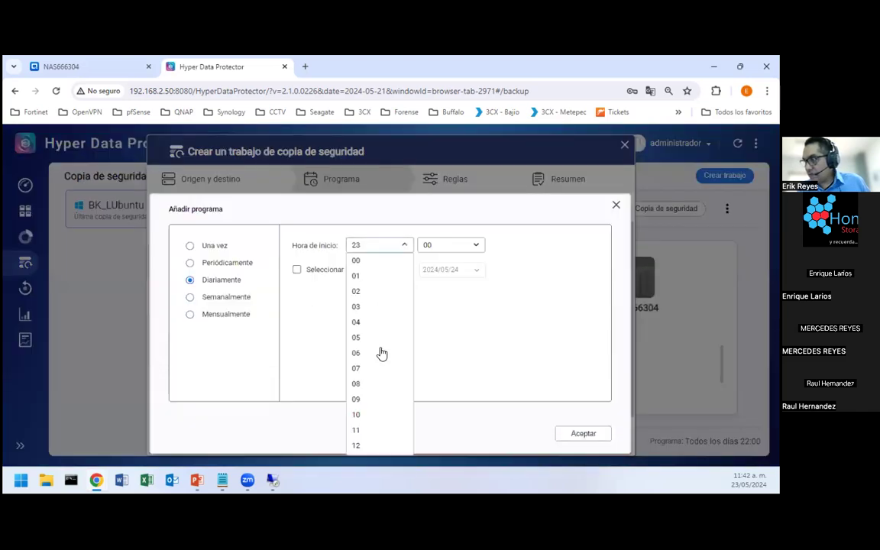
scroll(382, 391, "down", 2)
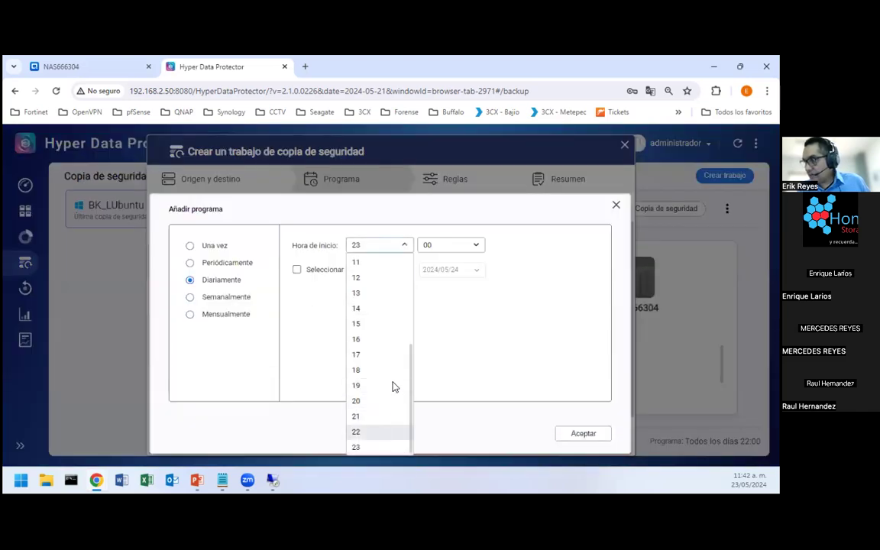
left_click(587, 437)
left_click(591, 435)
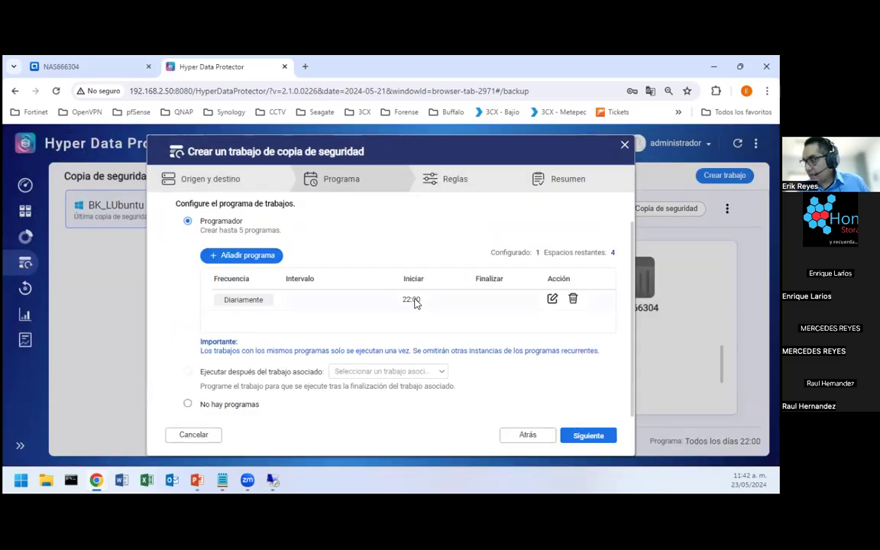
Step: Set the daily schedule's start hour back to 23:00
left_click(551, 300)
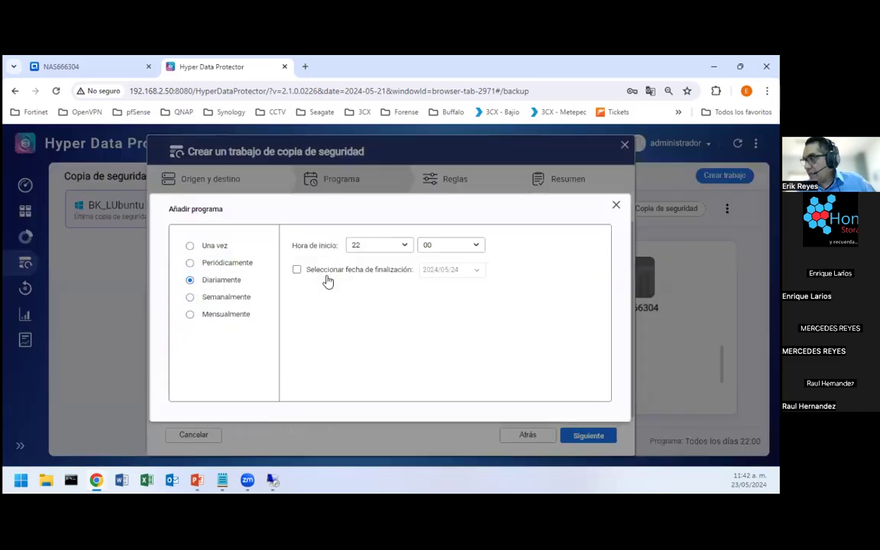
left_click(386, 246)
scroll(374, 366, "down", 3)
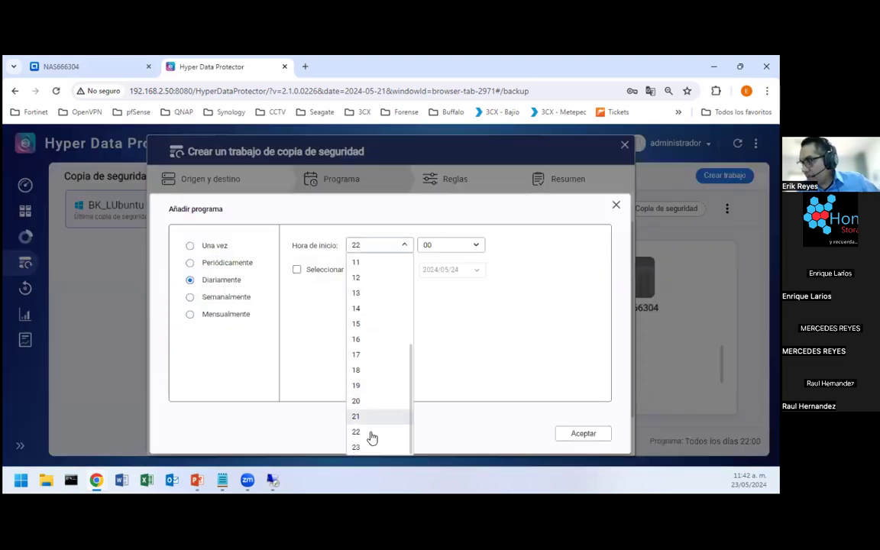
left_click(370, 449)
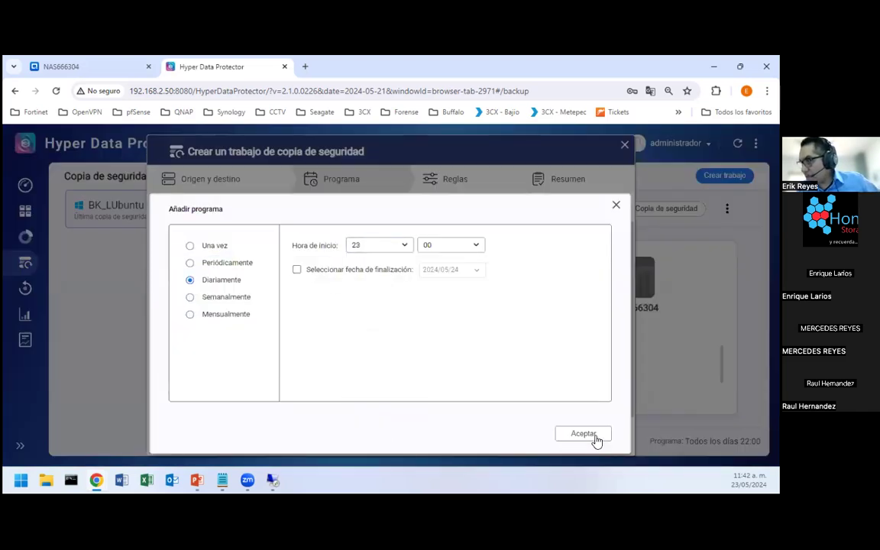
left_click(594, 438)
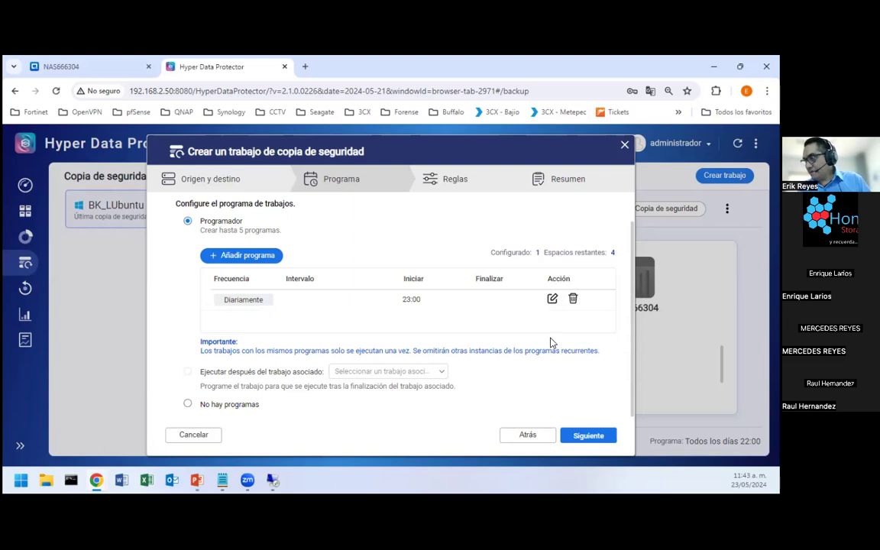
Step: Finish the wizard through Reglas and Resumen and create the BK_Ubuntu job
left_click(572, 435)
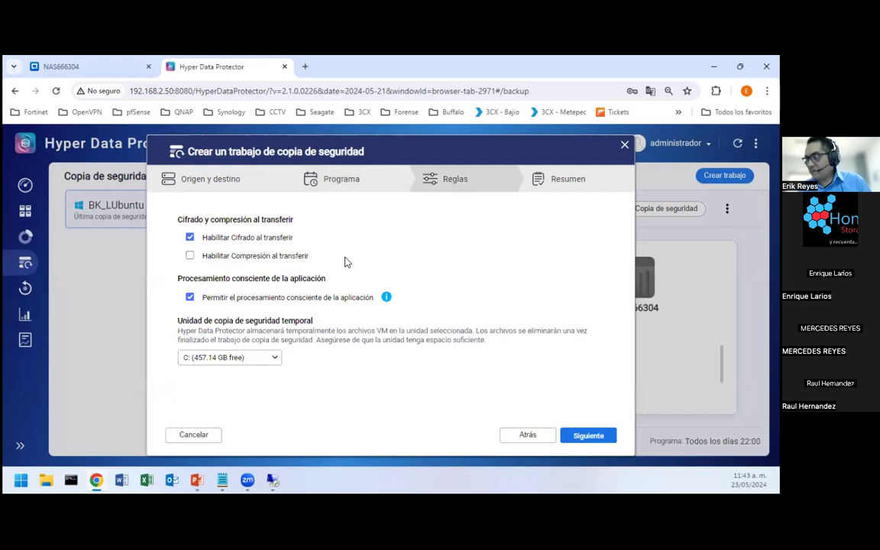
left_click(593, 435)
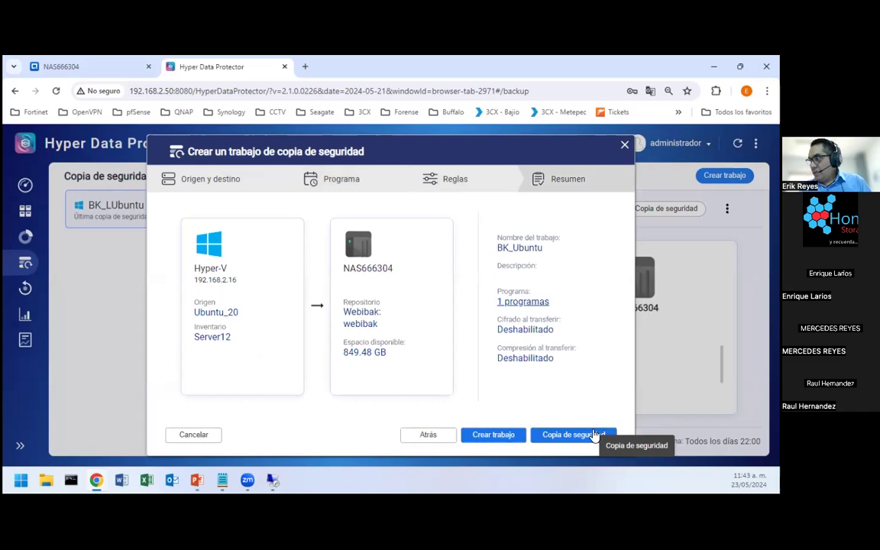
left_click(499, 440)
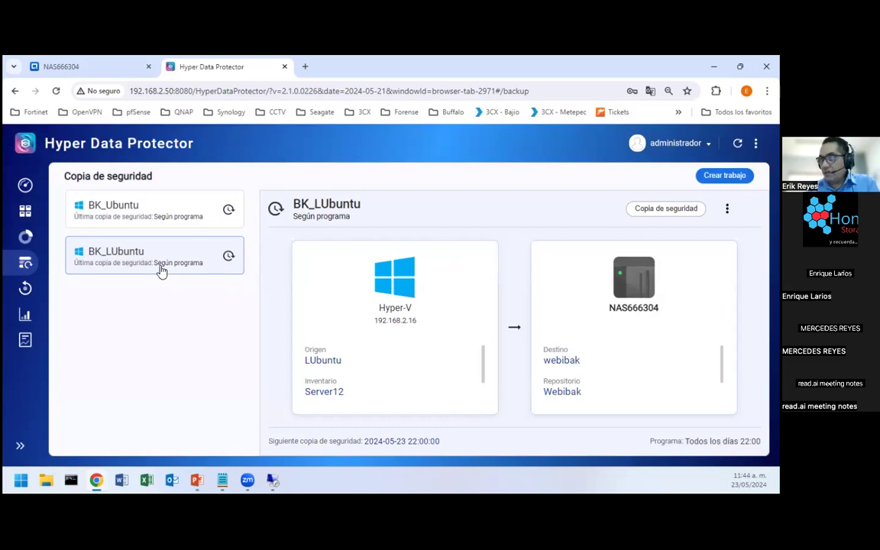
Step: Review BK_LUbuntu's schedule and transfer rules in the editor, closing without saving
left_click(147, 221)
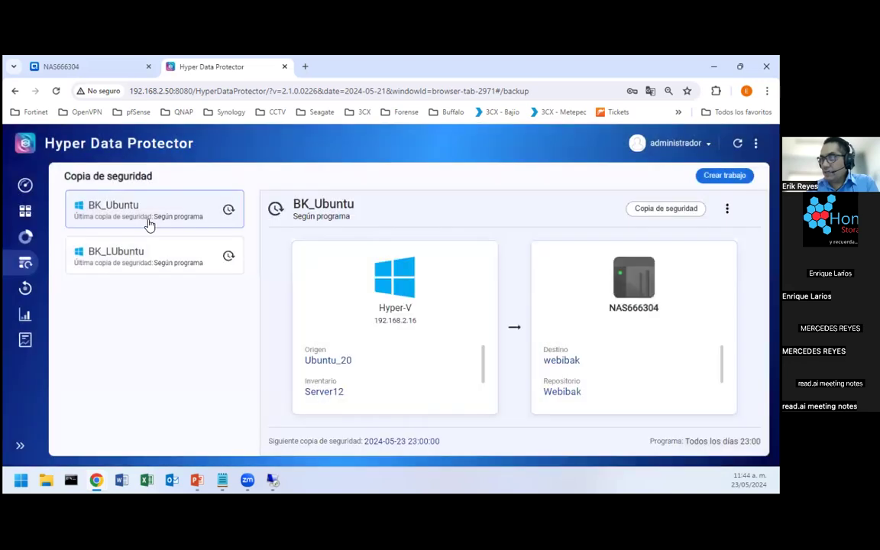
left_click(174, 262)
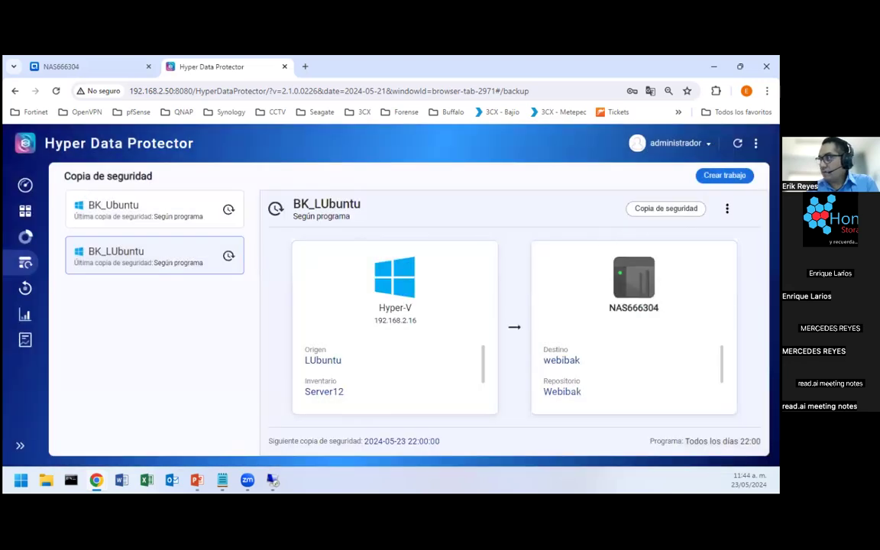
left_click(727, 209)
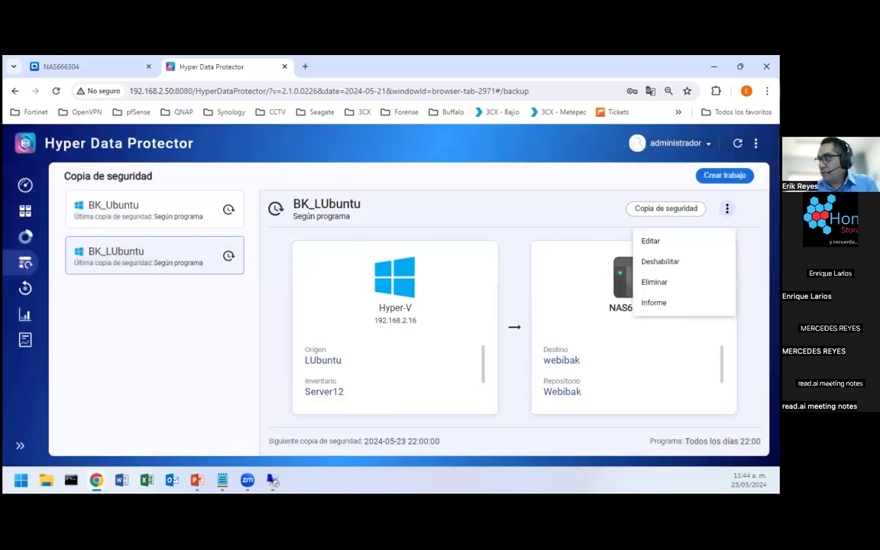
left_click(680, 245)
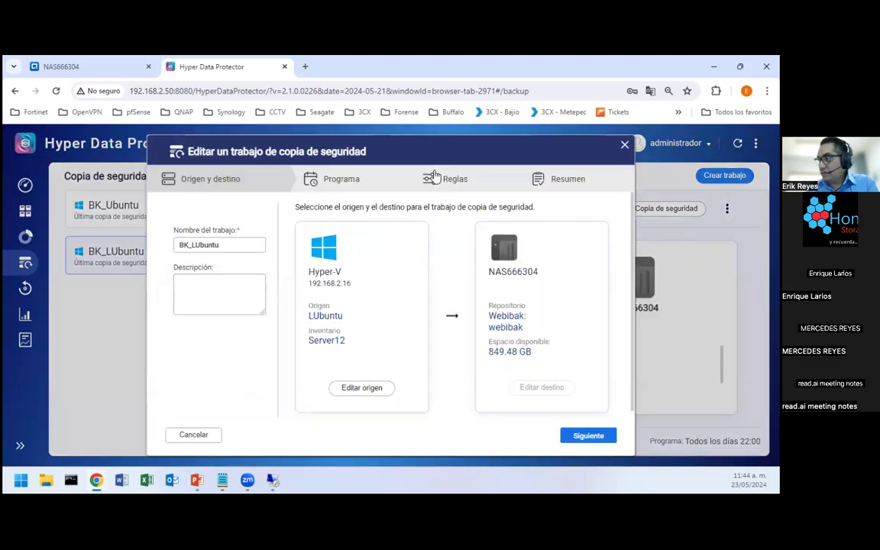
left_click(347, 180)
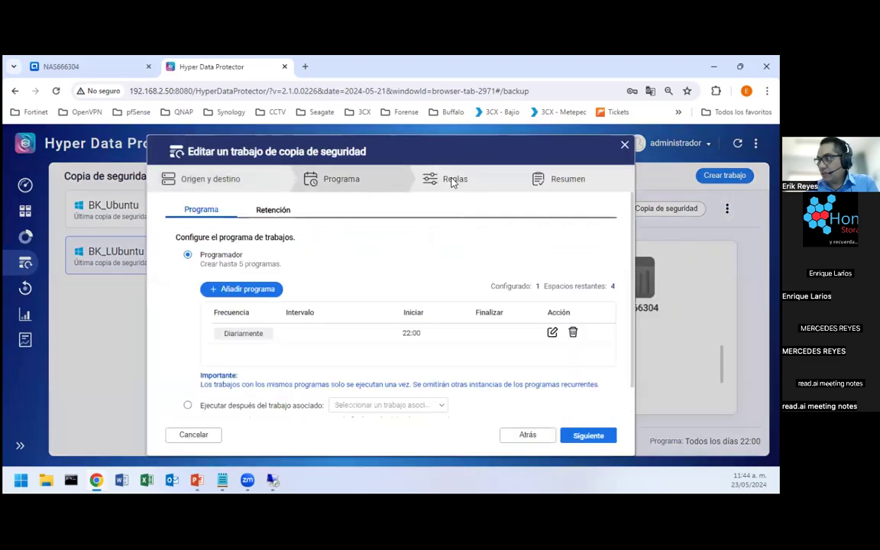
left_click(443, 180)
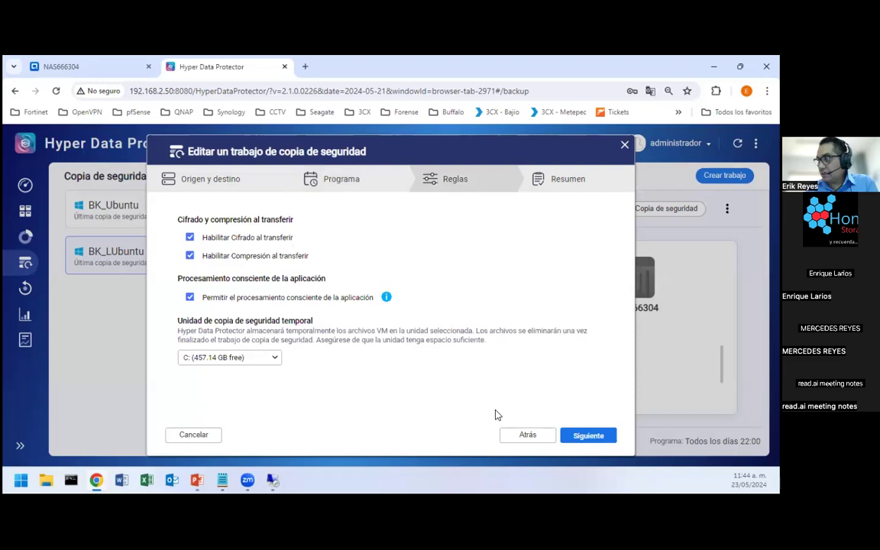
left_click(625, 146)
Step: Enable encryption and compression during transfer on BK_Ubuntu and save the job
left_click(145, 207)
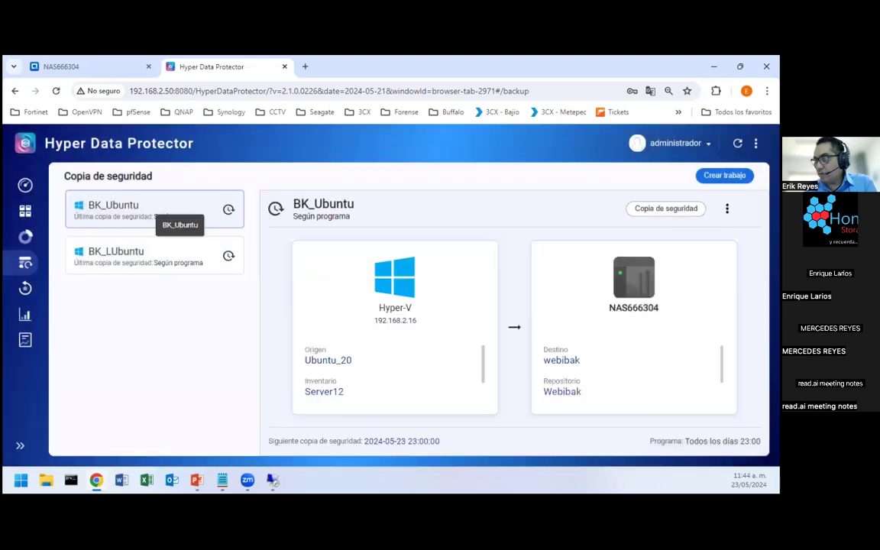
left_click(727, 208)
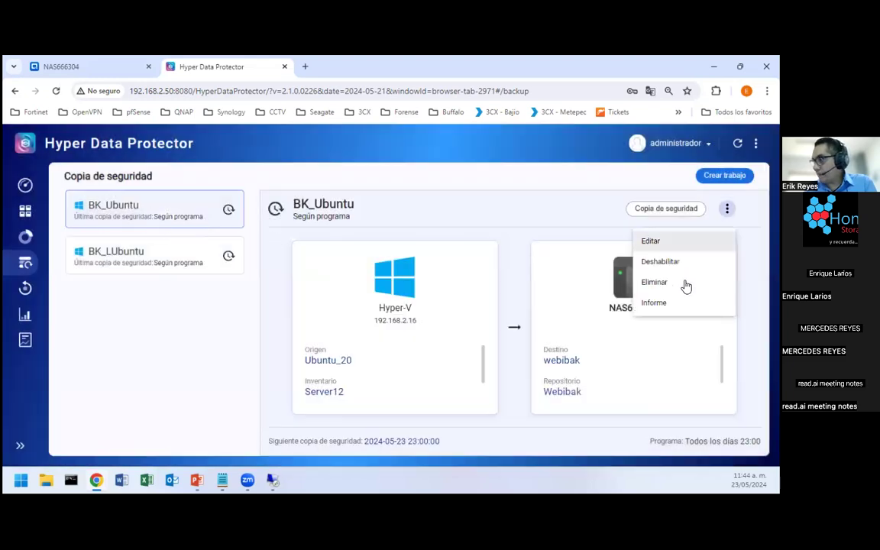
left_click(677, 244)
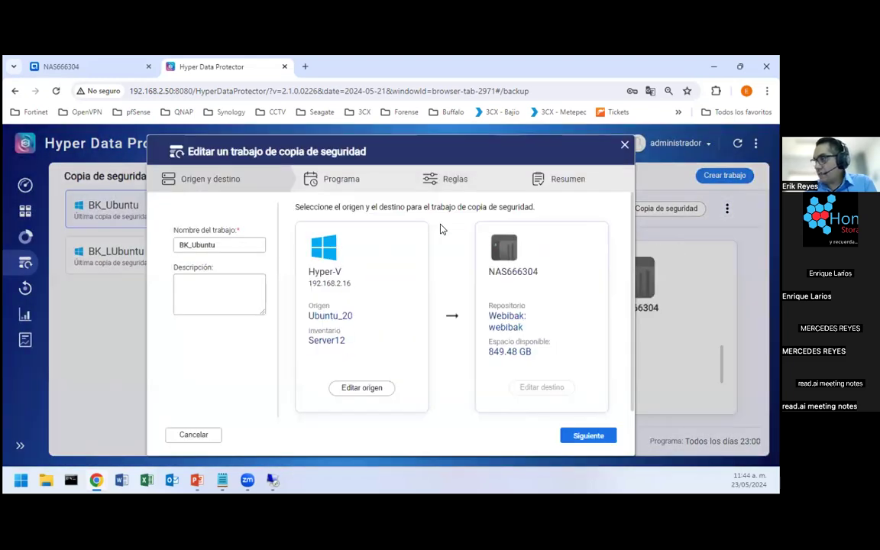
left_click(451, 186)
left_click(190, 237)
left_click(189, 257)
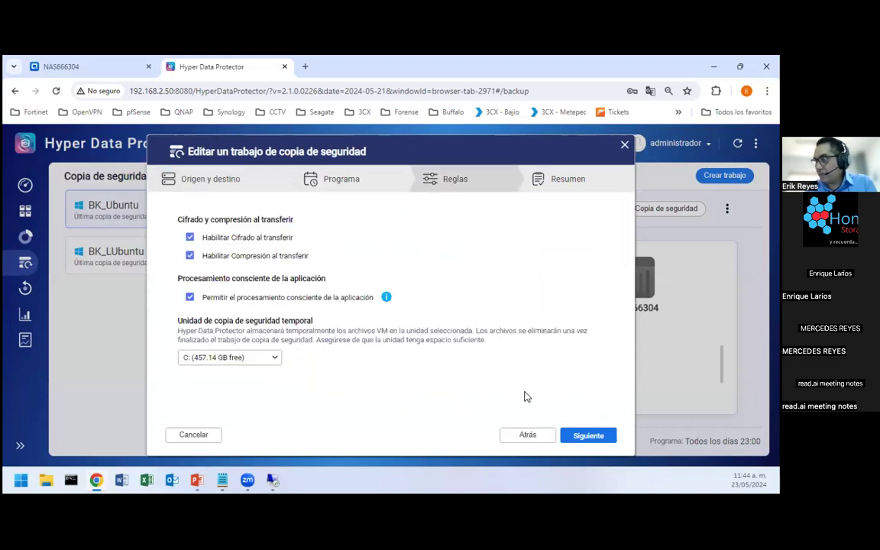
left_click(588, 440)
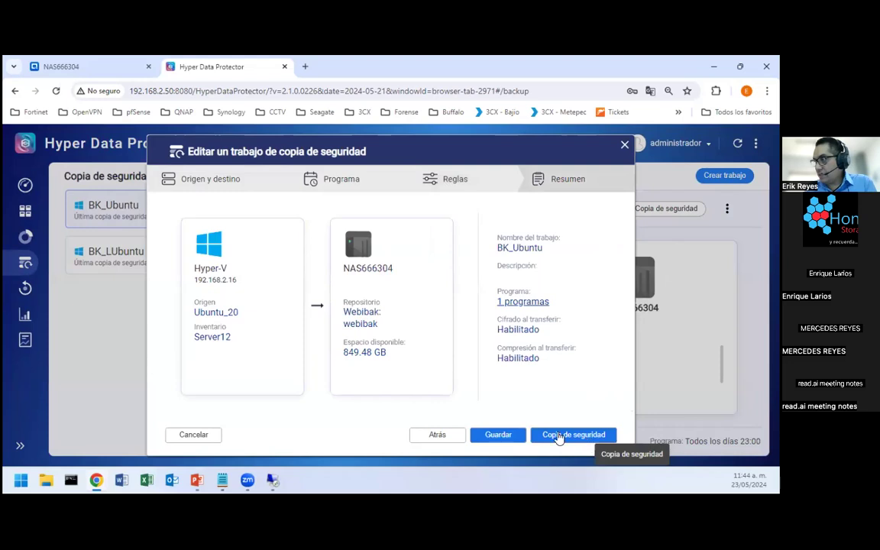
left_click(507, 437)
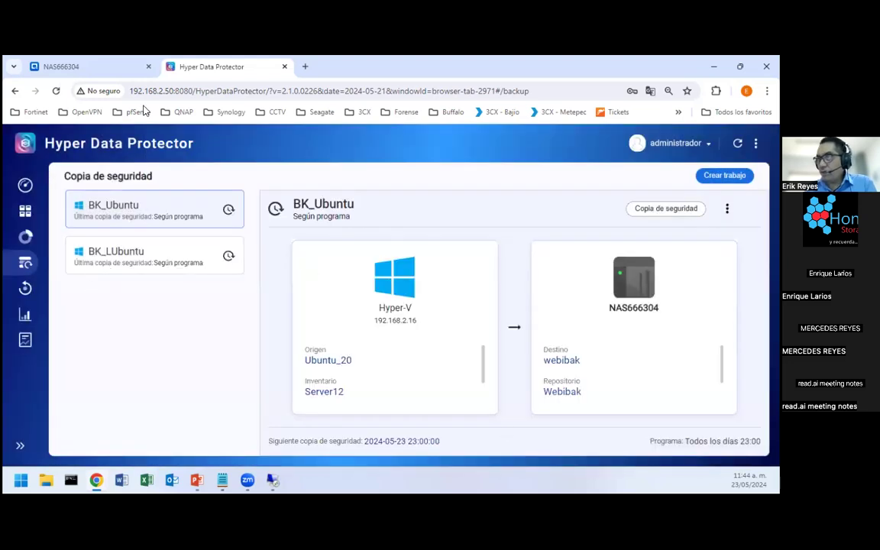
left_click(97, 67)
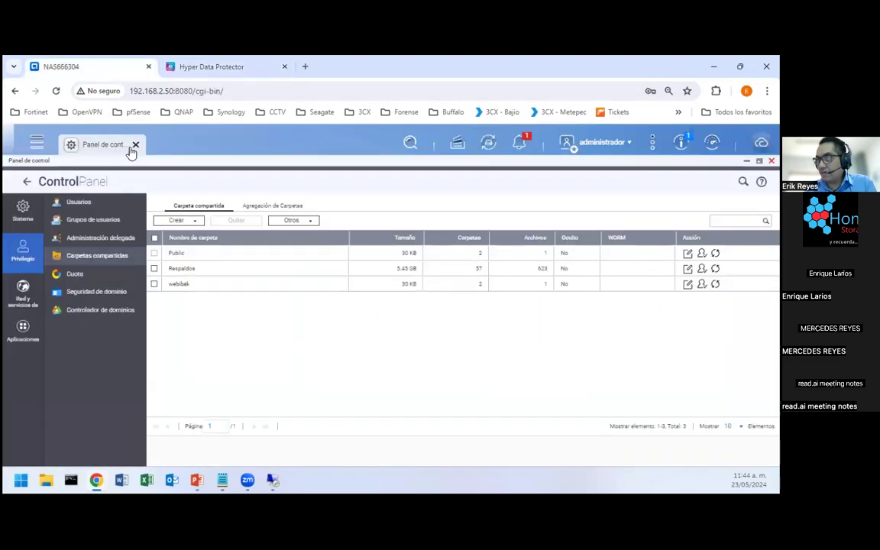
Step: In File Station, browse HDP > Webibak > data to the empty job folder, then back to Webibak
left_click(135, 145)
left_click(252, 201)
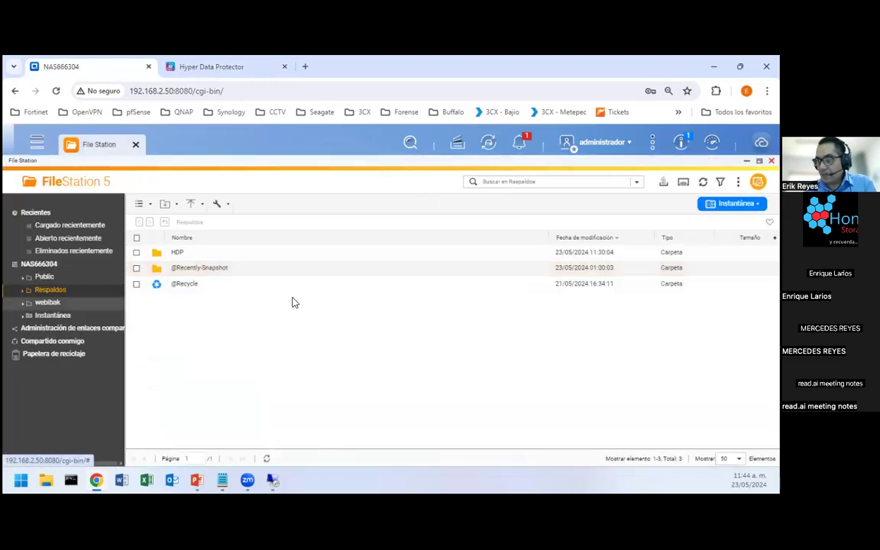
double_click(177, 253)
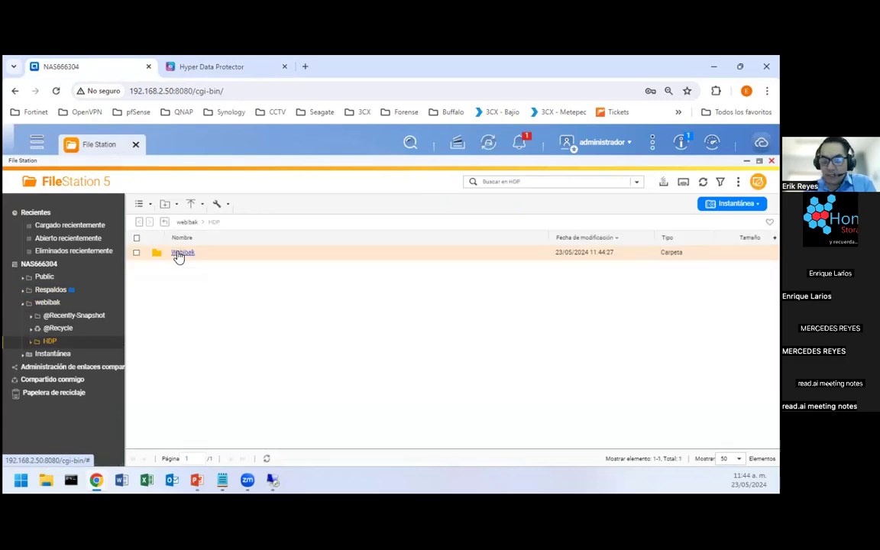
left_click(181, 255)
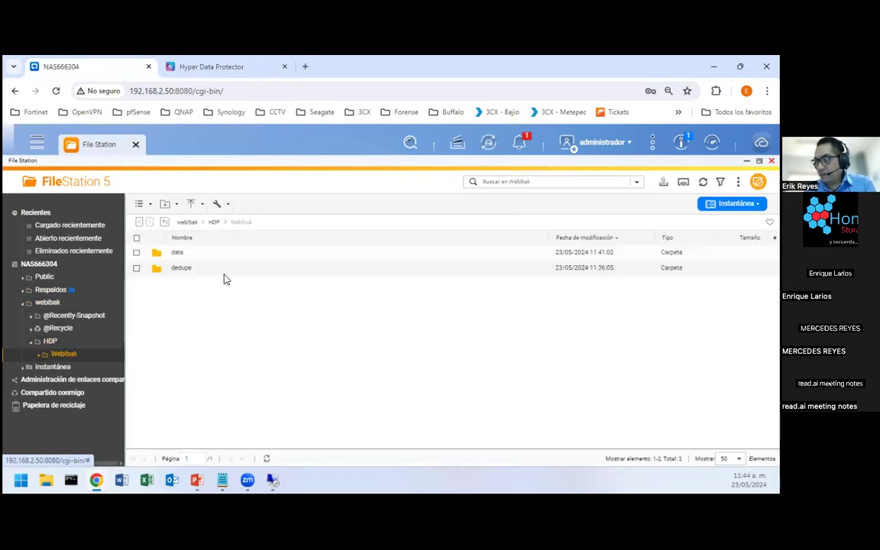
double_click(180, 253)
double_click(263, 255)
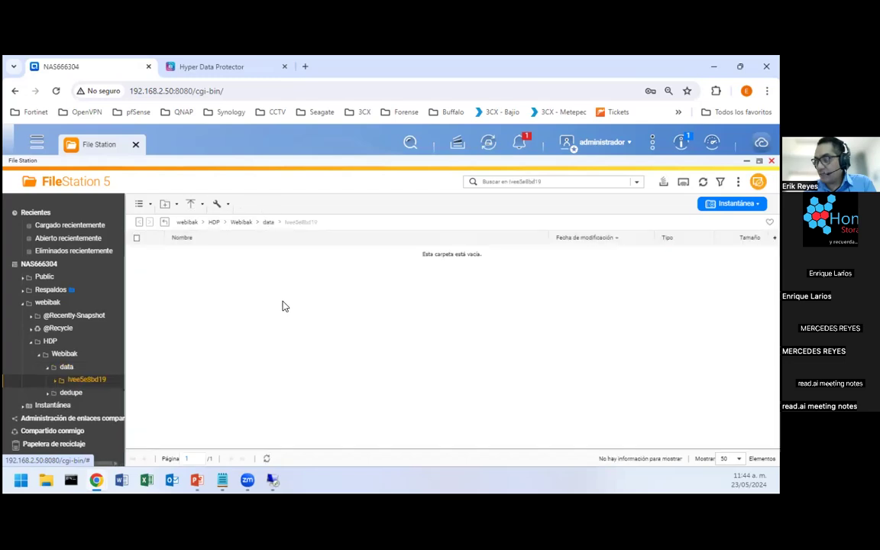
left_click(67, 355)
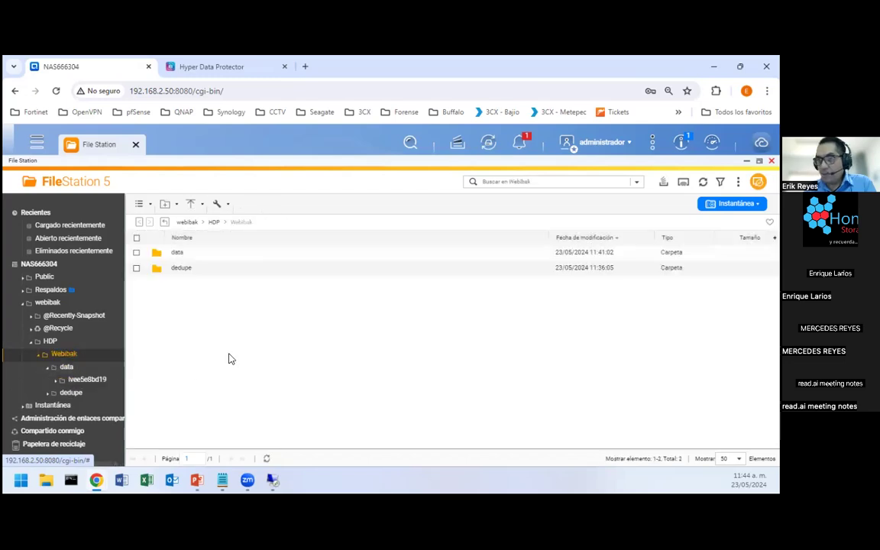
left_click(200, 65)
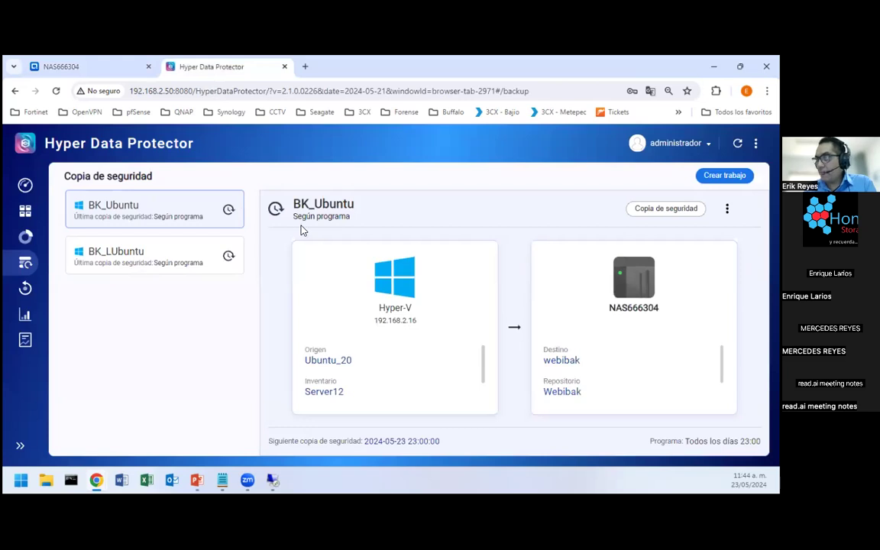
Step: Start a manual backup of BK_LUbuntu and confirm with Sí
left_click(168, 253)
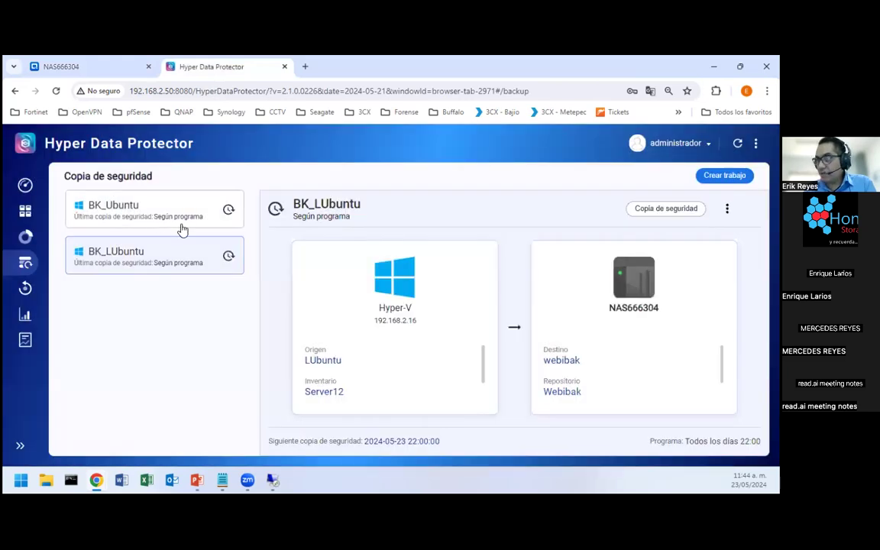
left_click(675, 210)
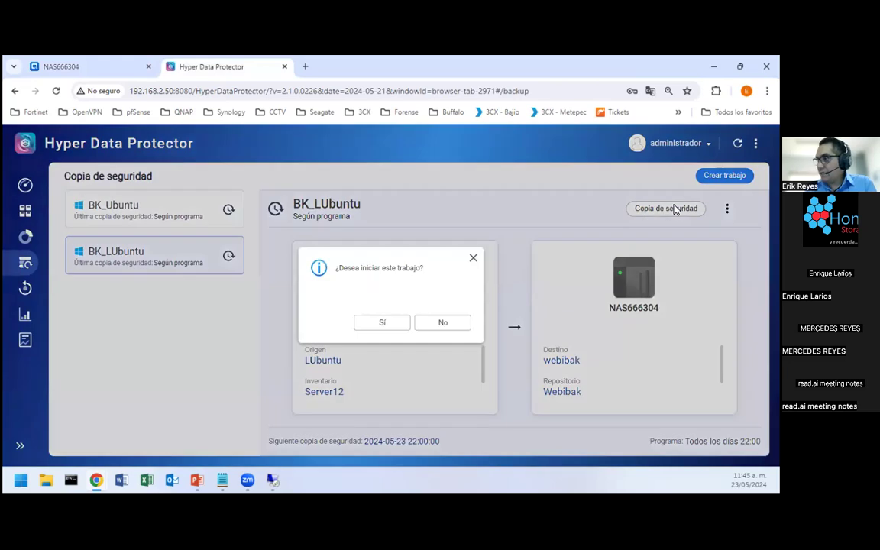
left_click(395, 323)
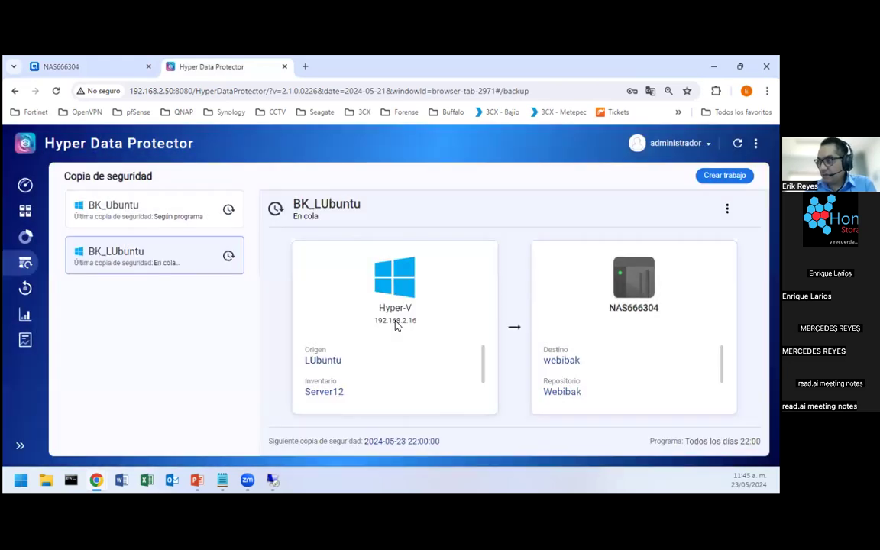
left_click(25, 211)
Step: Check BK_LUbuntu running in Información general, view Inventario and Restaurar, then return to backup jobs
left_click(23, 187)
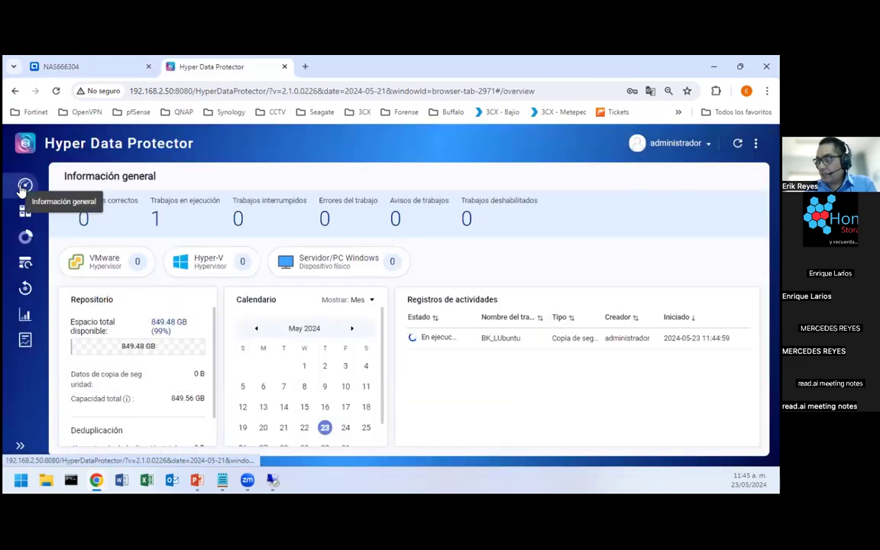
left_click_drag(383, 363, 382, 390)
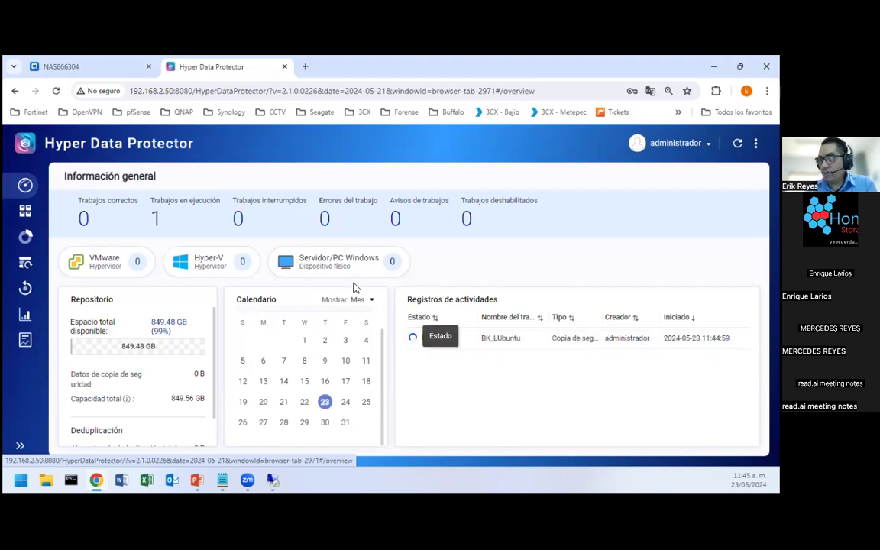
left_click(185, 261)
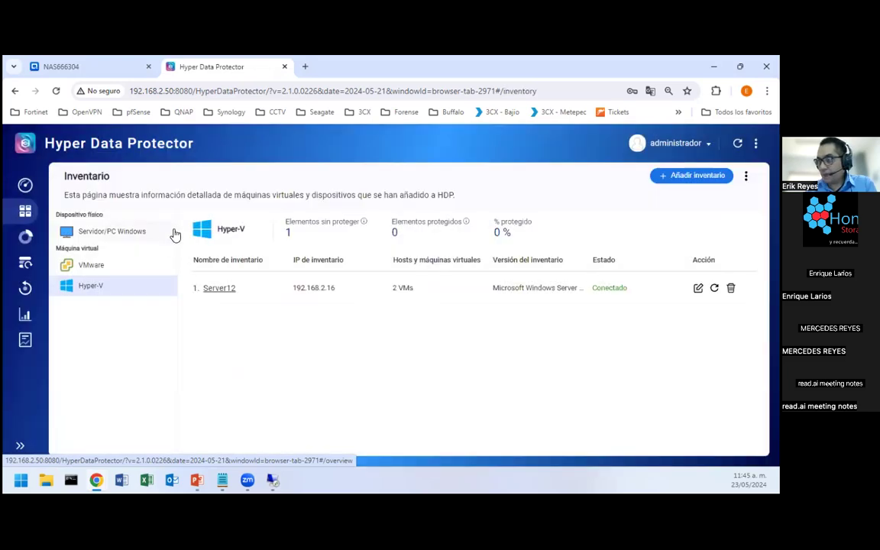
left_click(26, 288)
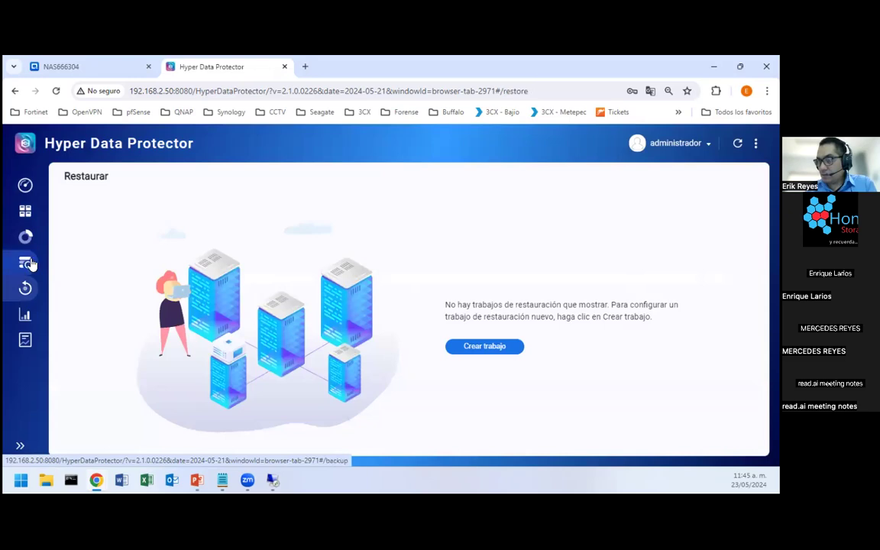
left_click(29, 262)
Step: Start a manual backup of BK_Ubuntu and check it queued in the overview activity log
left_click(164, 262)
left_click(153, 217)
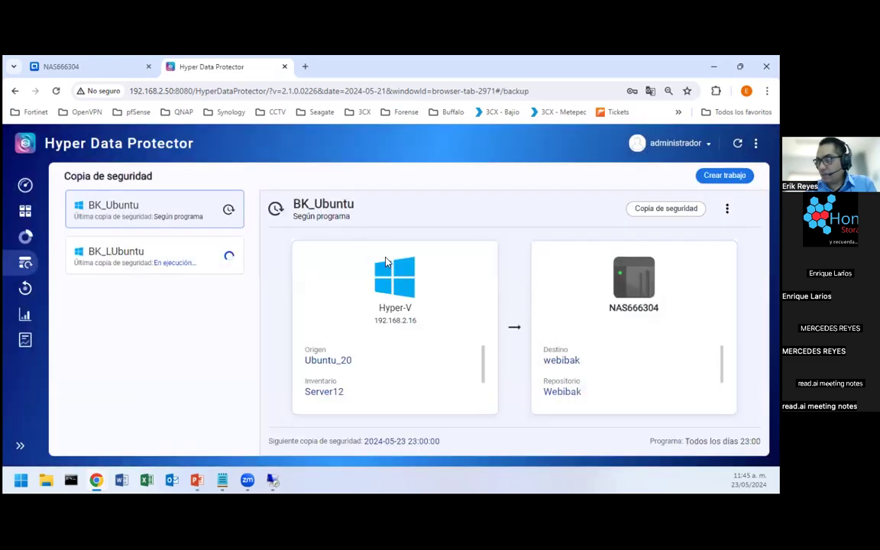
left_click(665, 209)
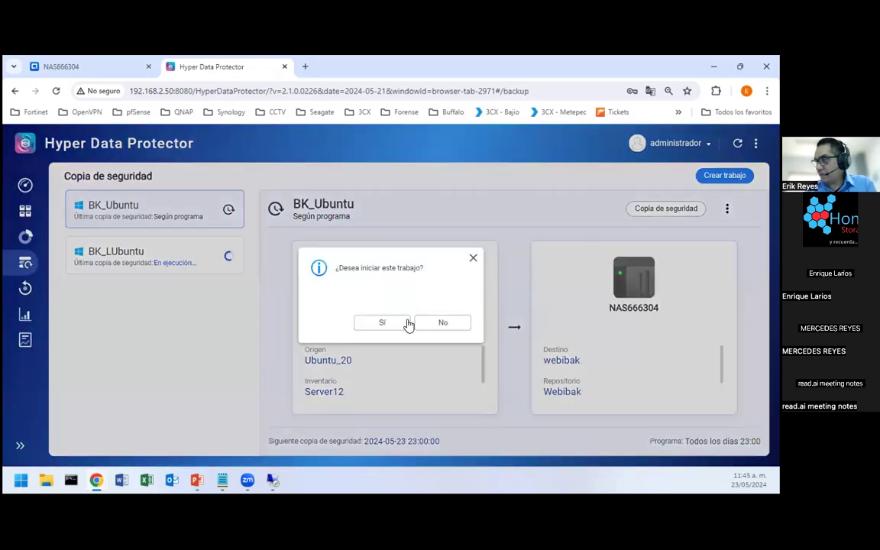
left_click(382, 323)
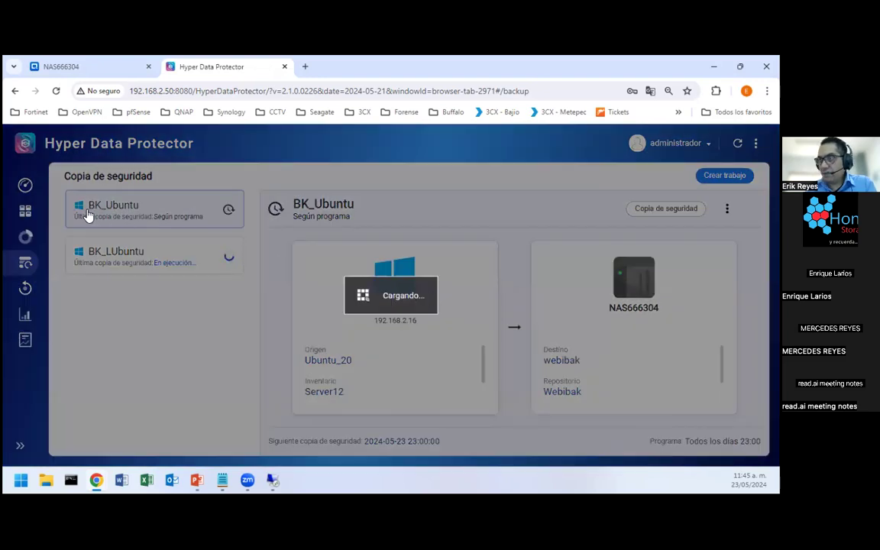
left_click(26, 186)
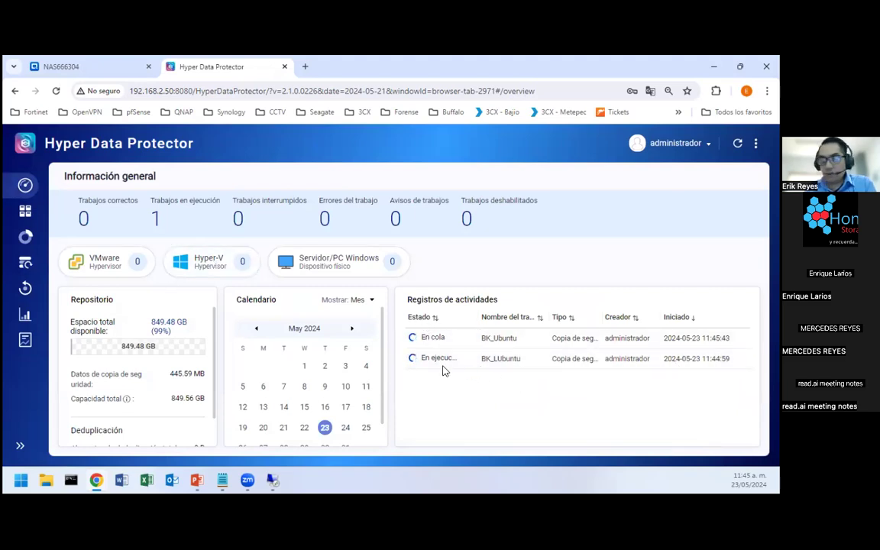
scroll(374, 359, "down", 1)
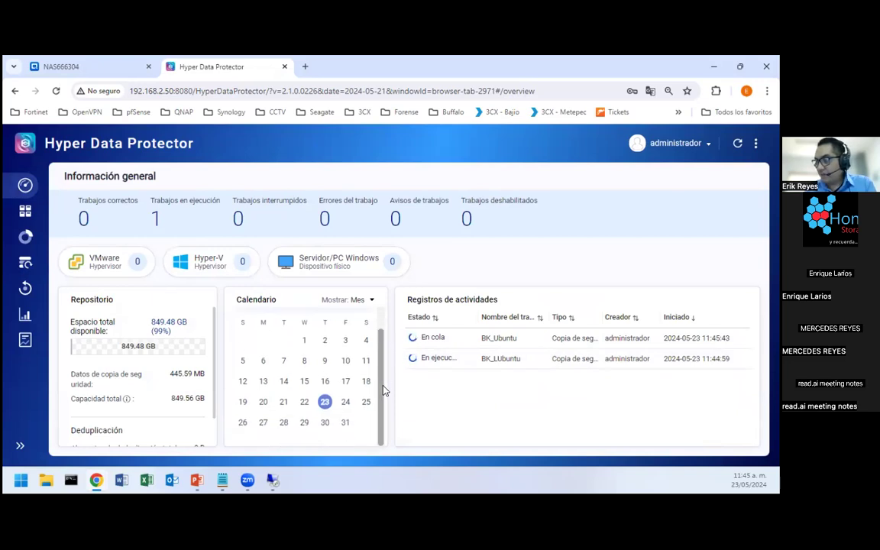
Step: Browse Webibak > data > job folder > rd_Job folders and select the 750.31 MB LUbuntu.vhdx
left_click(95, 68)
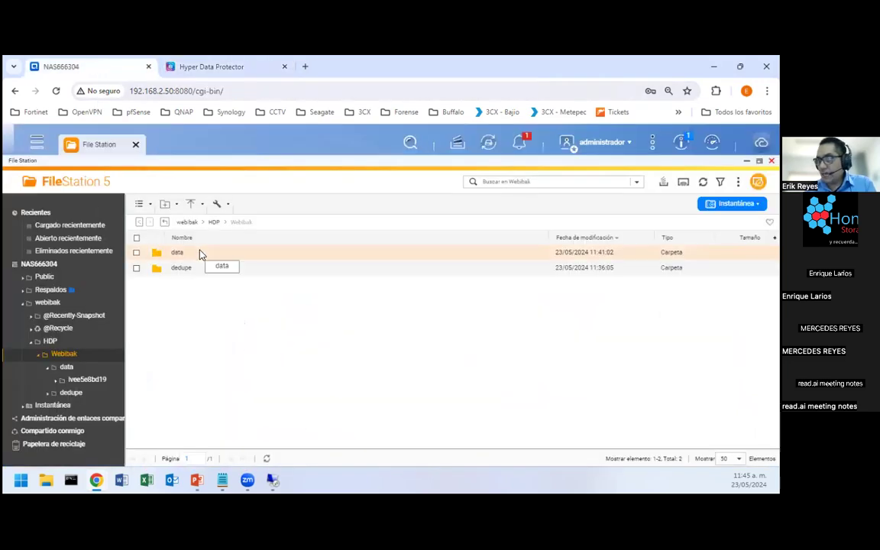
left_click(176, 258)
double_click(176, 258)
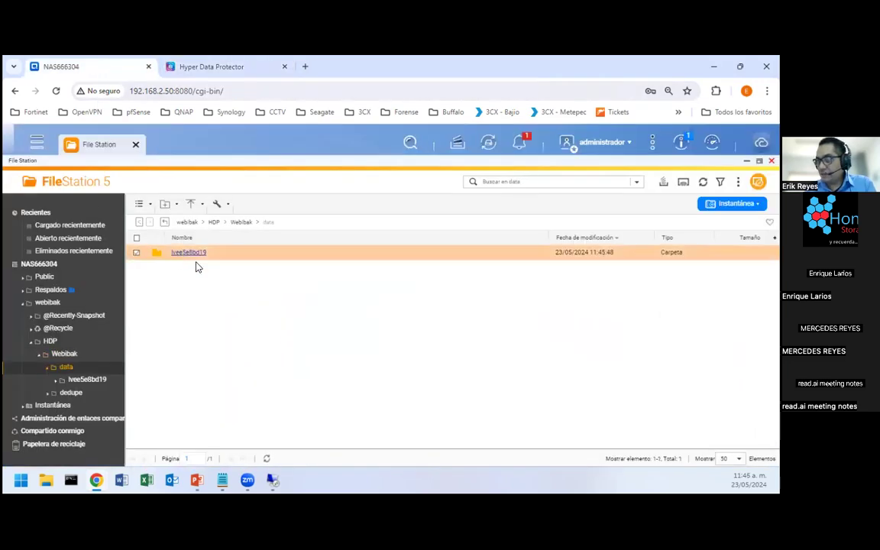
double_click(191, 256)
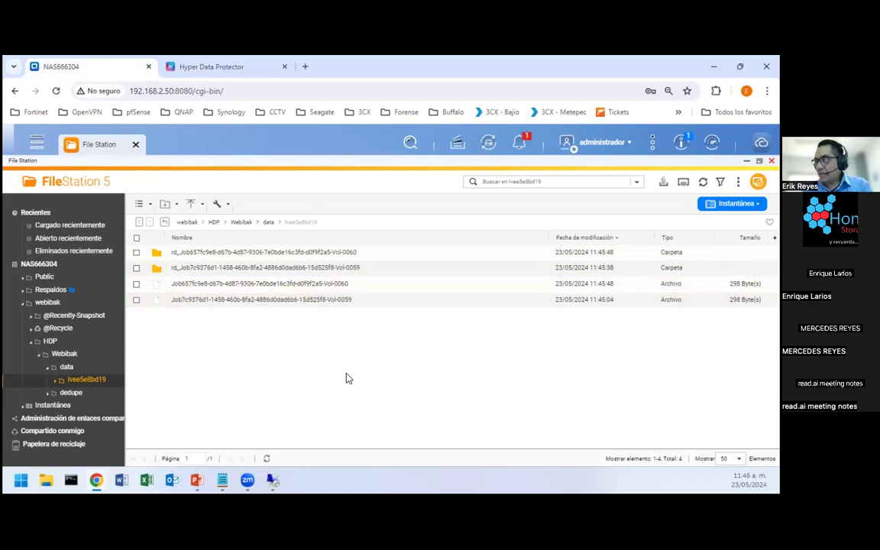
double_click(291, 252)
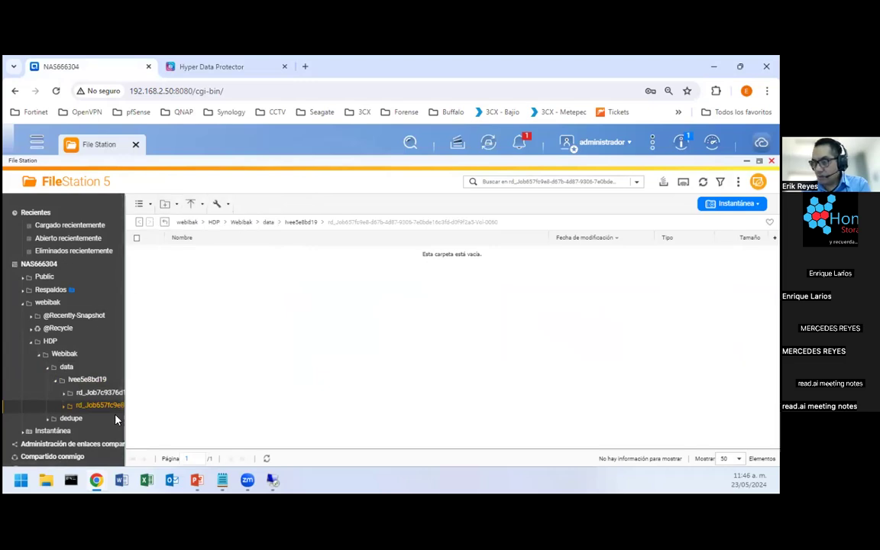
left_click(97, 393)
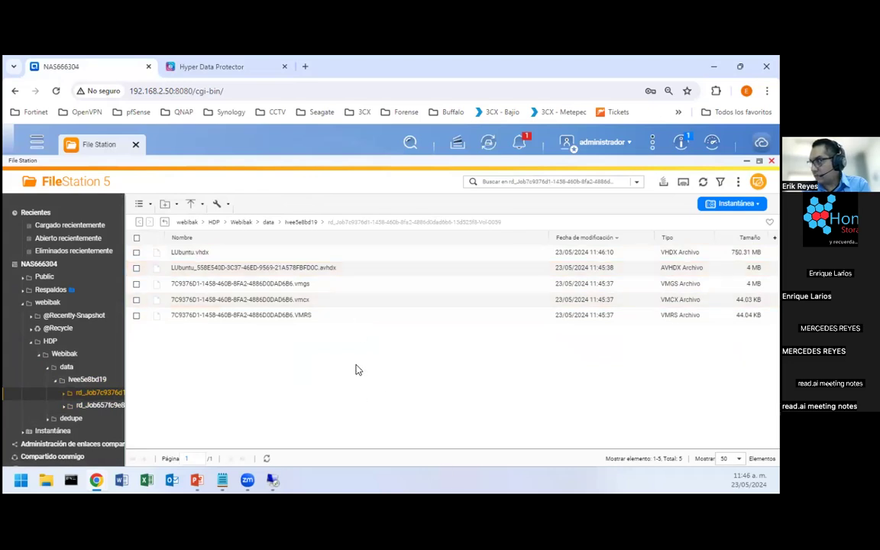
left_click(270, 254)
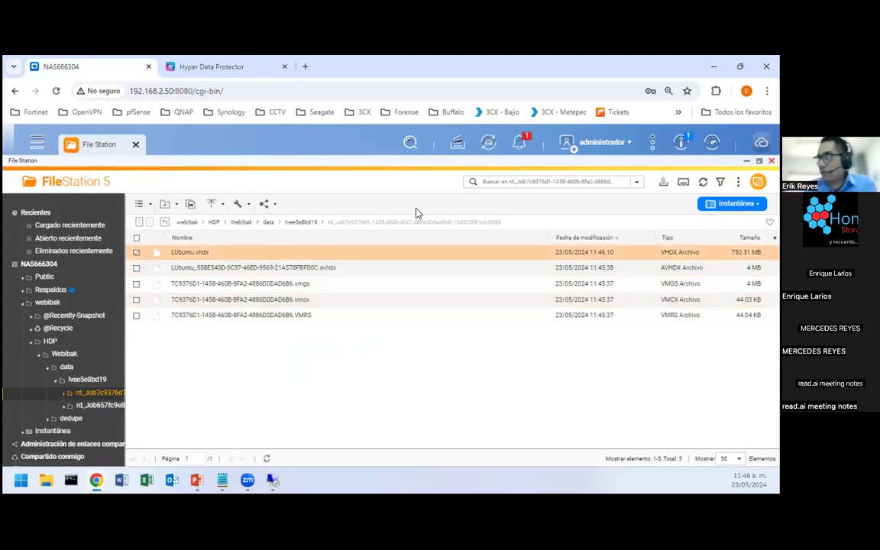
left_click(205, 65)
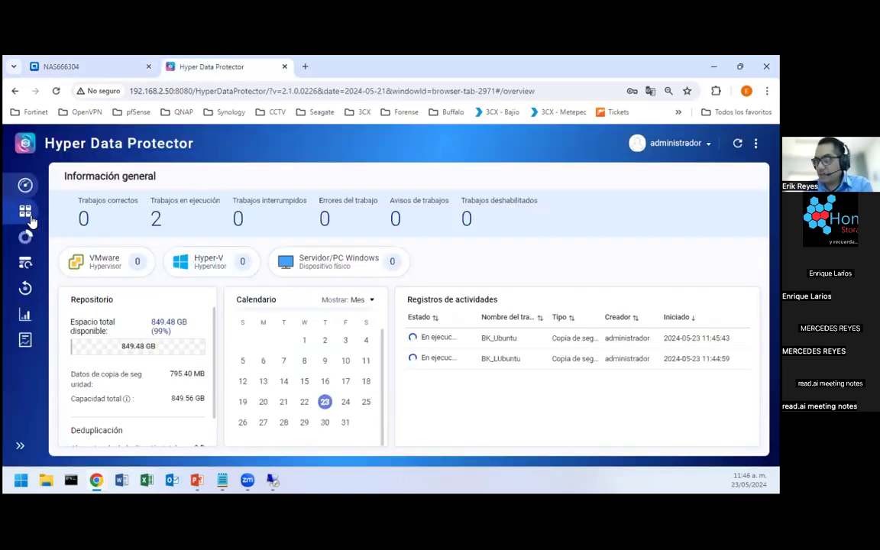
Step: Check the Server12 Hyper-V inventory and BK_LUbuntu's backup progress at about 11%
left_click(27, 208)
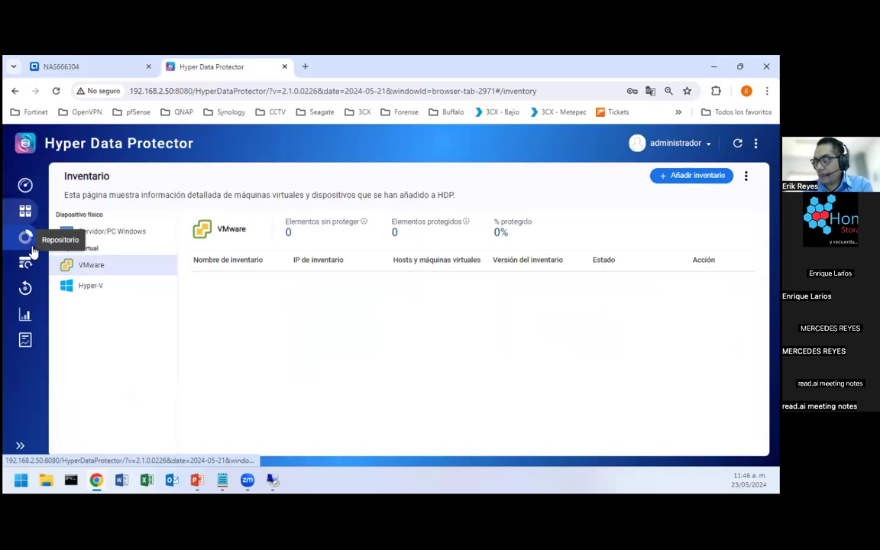
left_click(93, 290)
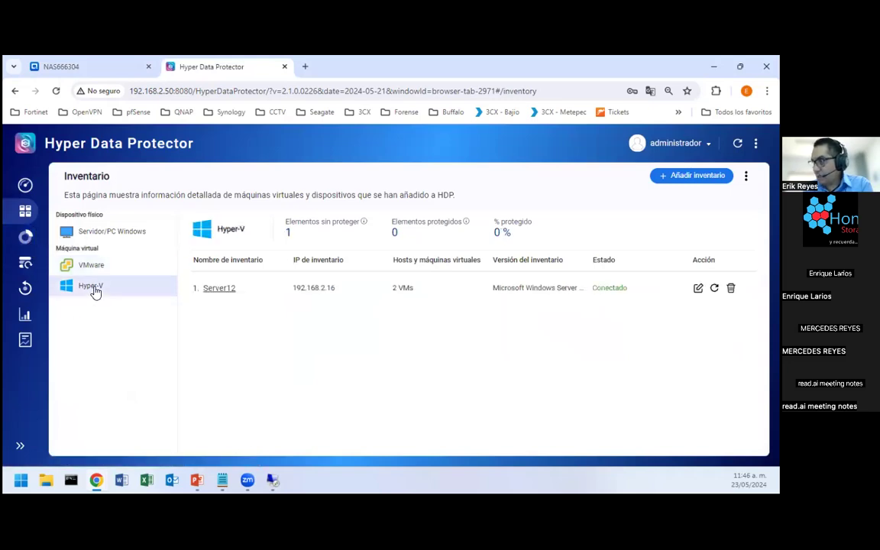
left_click(25, 264)
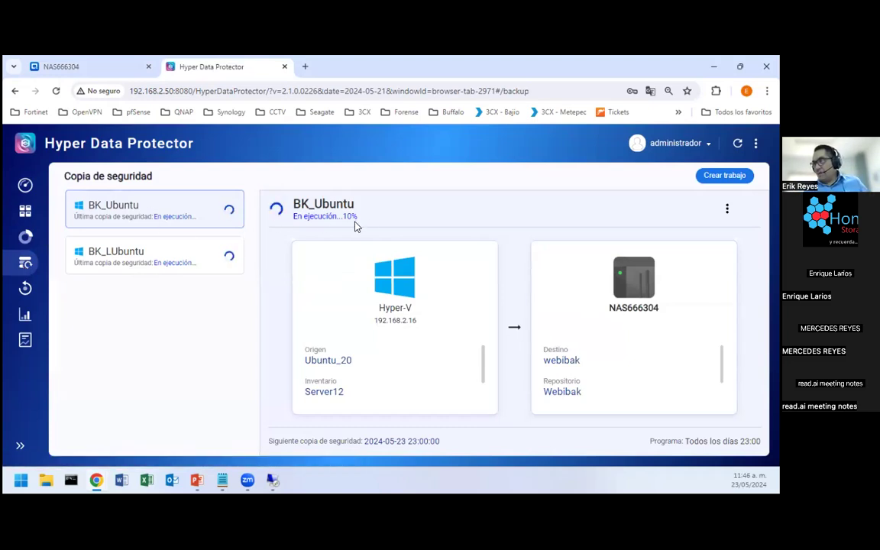
left_click(202, 251)
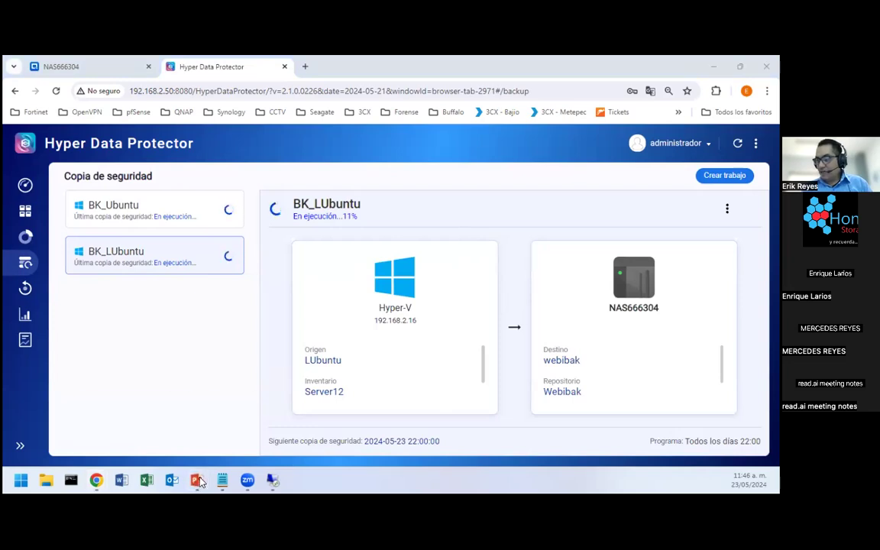
Step: Bring up the PowerPoint slide and highlight step 4 about creating the backup job
mouse_move(197, 483)
left_click(245, 453)
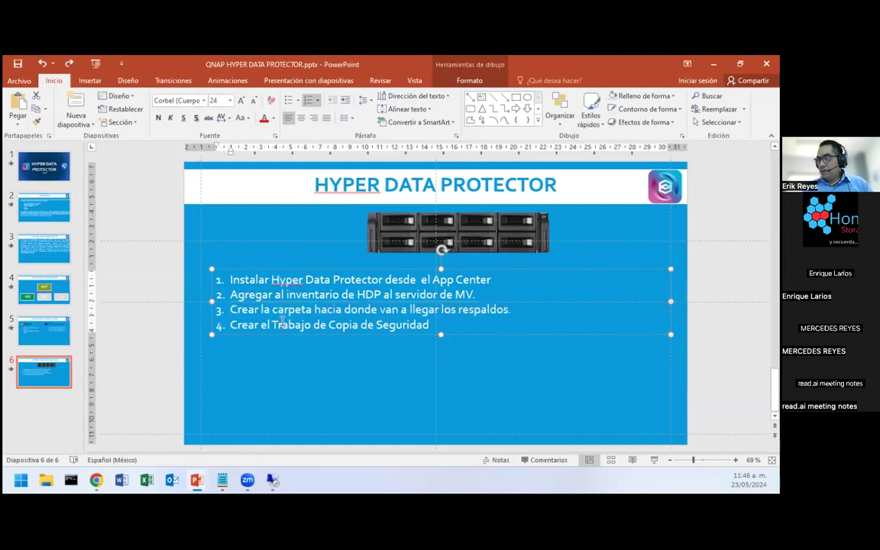
triple_click(286, 324)
left_click(320, 354)
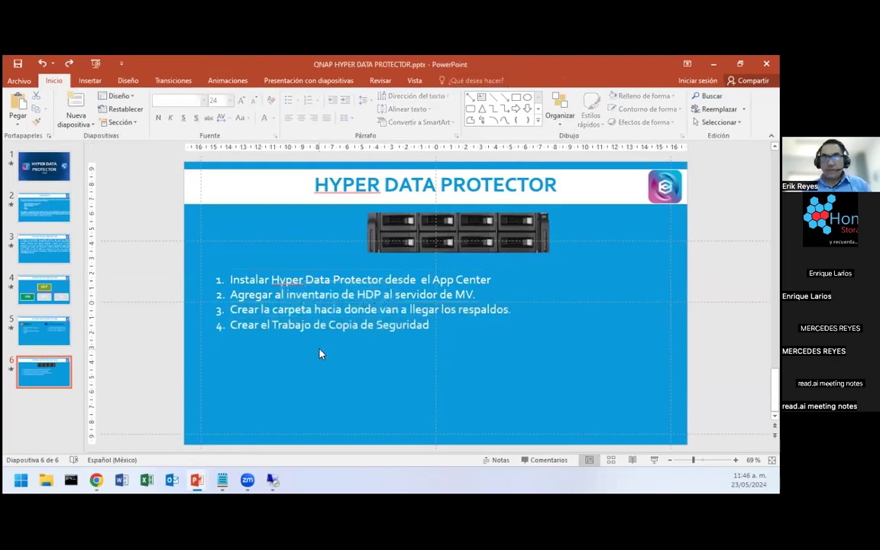
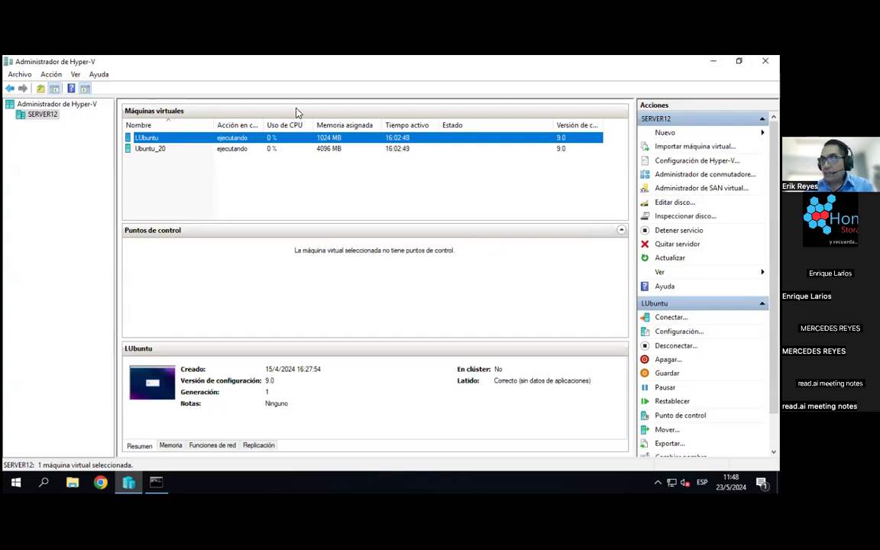
Step: Select the Ubuntu_20 VM and sort the Hyper-V VM list by name, then minimize the remote session
left_click(169, 150)
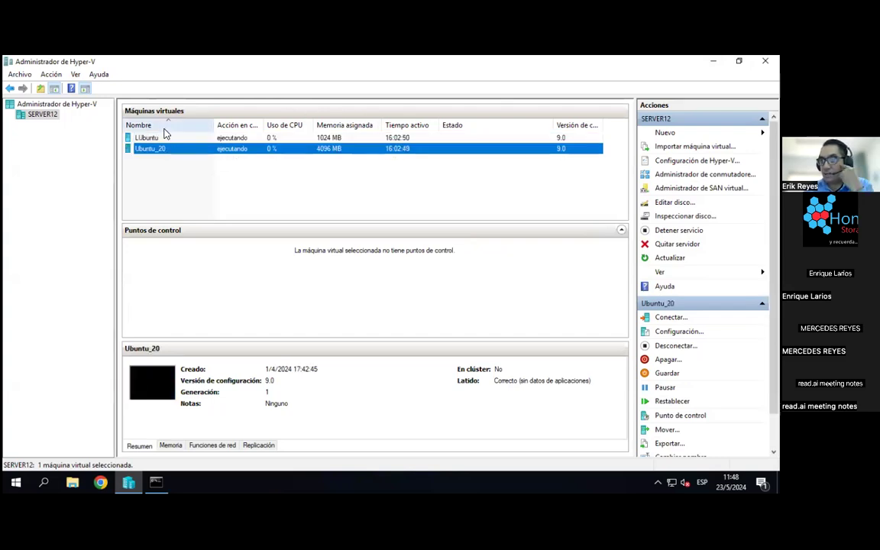
left_click(170, 126)
left_click(162, 124)
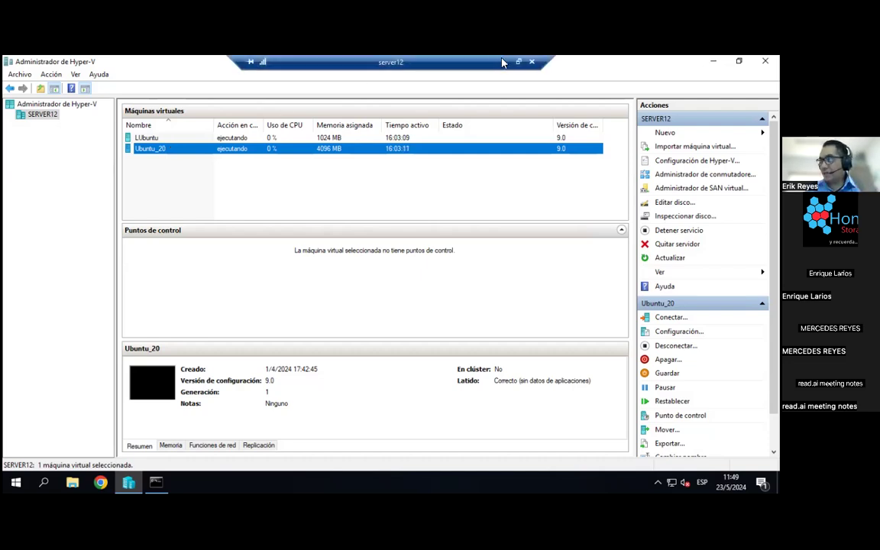
left_click(501, 63)
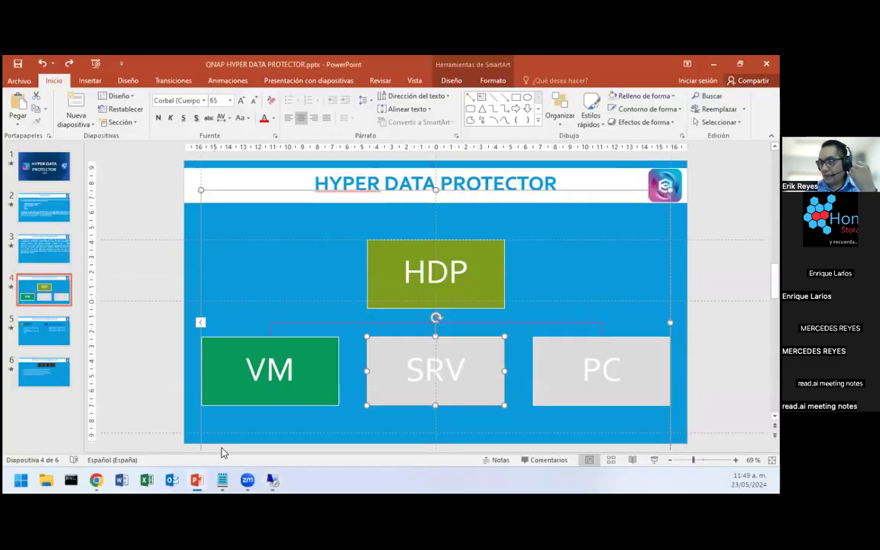
mouse_move(96, 480)
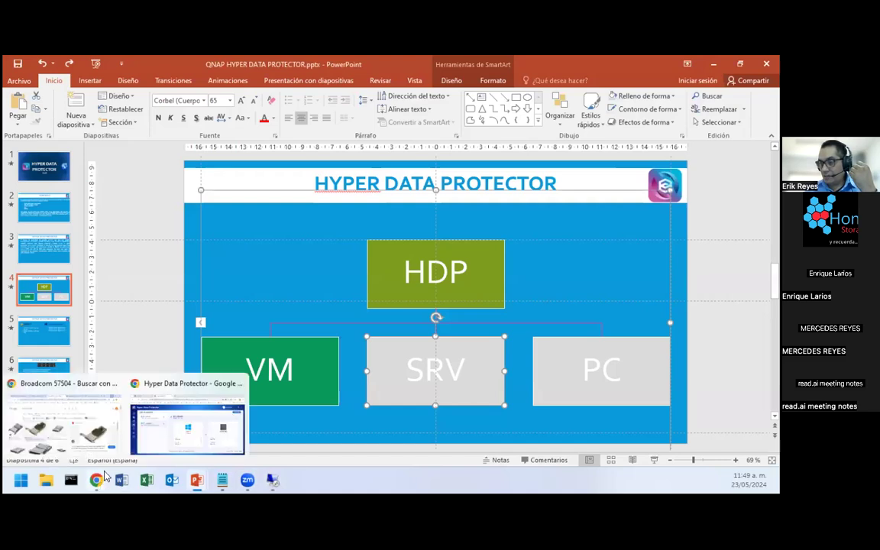
left_click(168, 444)
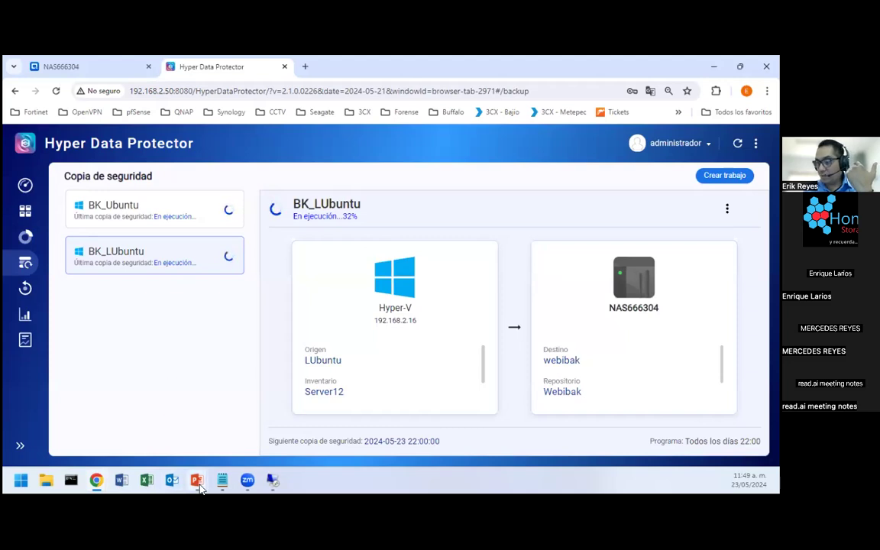
mouse_move(198, 485)
left_click(256, 416)
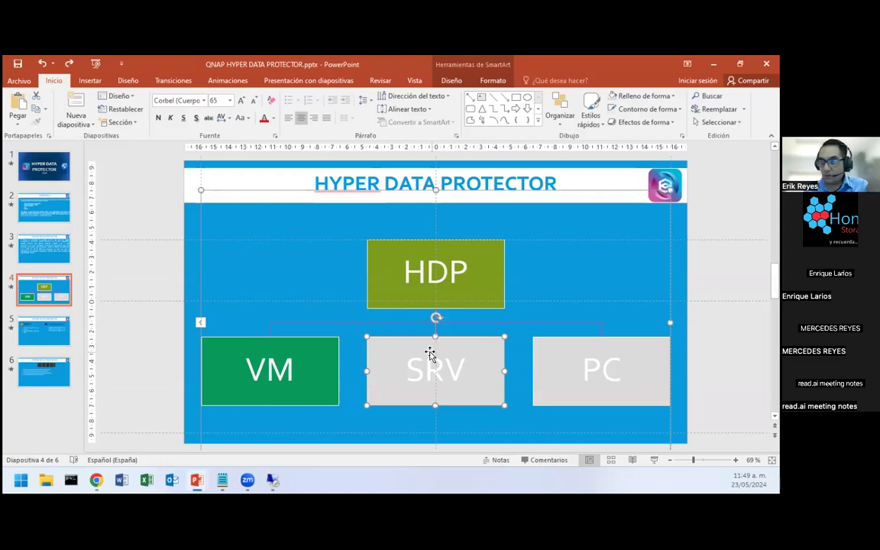
Step: Minimize the server's Hyper-V Manager, close its ipconfig Command Prompt, and minimize the RDP session
left_click(271, 481)
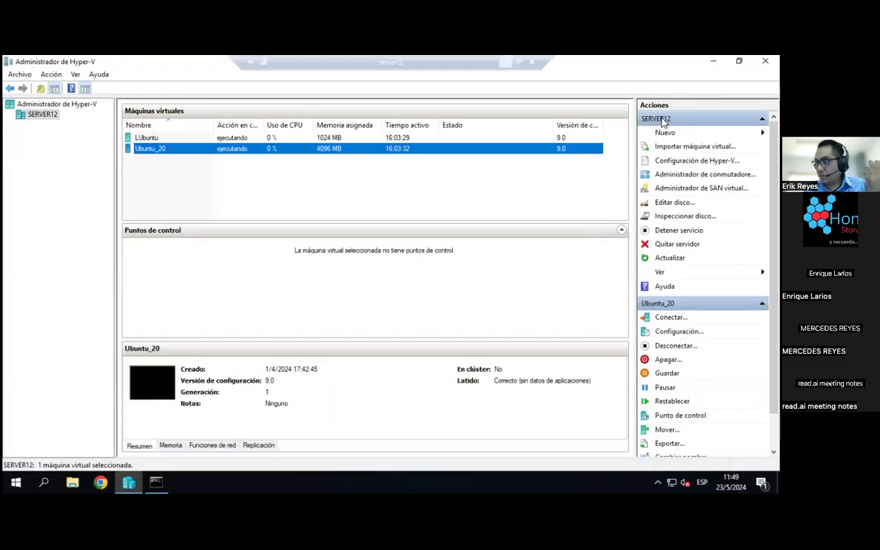
left_click(713, 60)
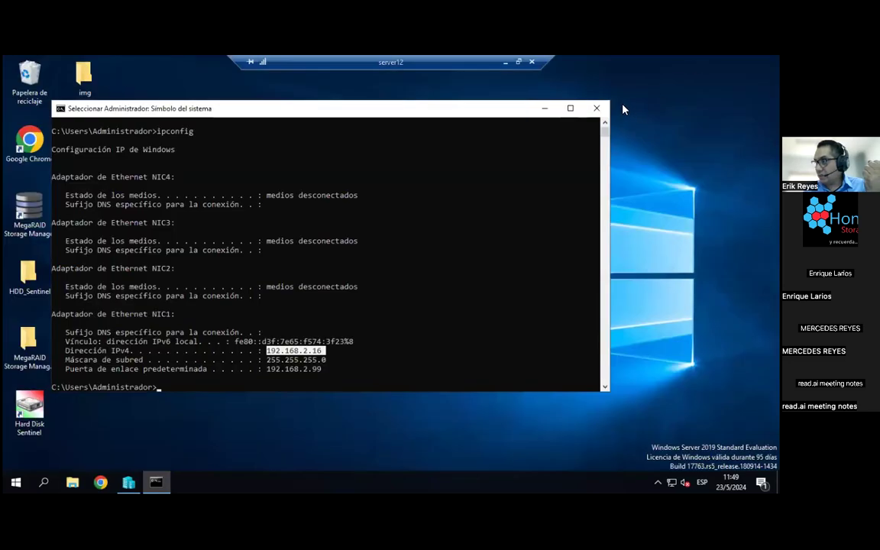
left_click(596, 108)
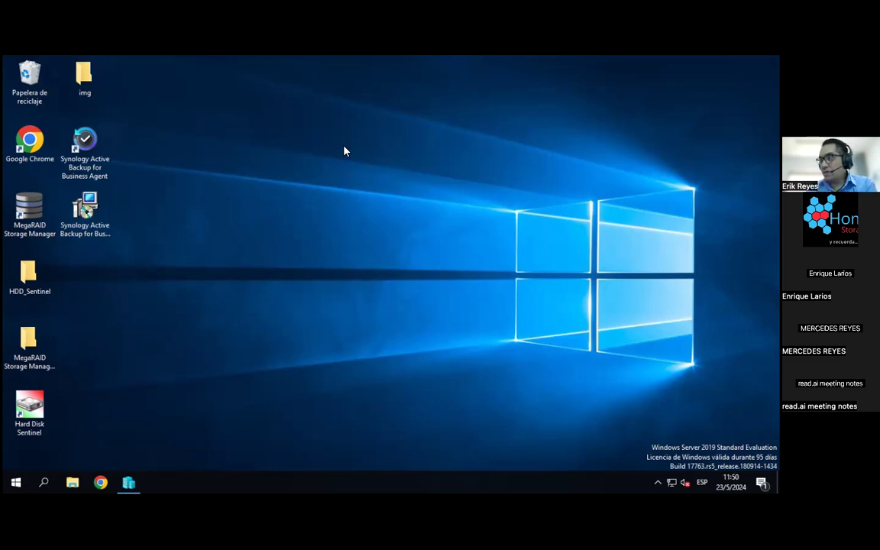
mouse_move(414, 56)
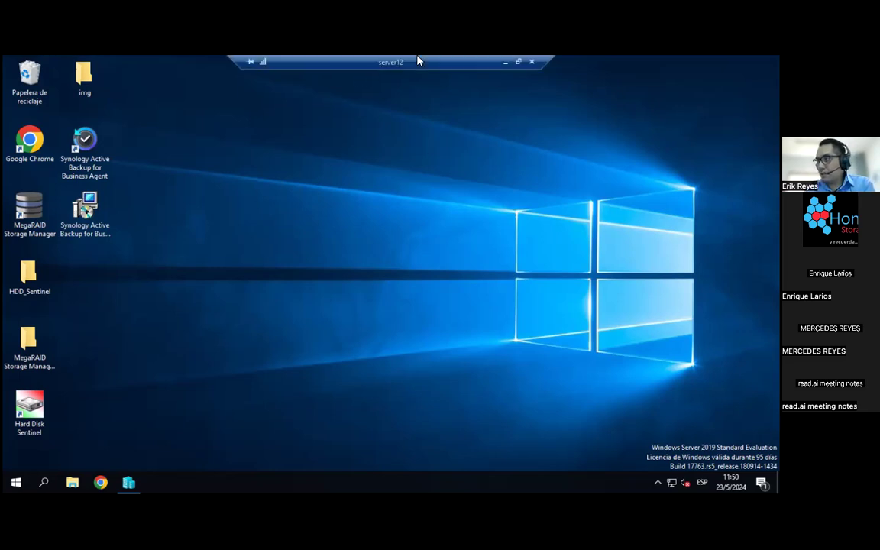
left_click(505, 62)
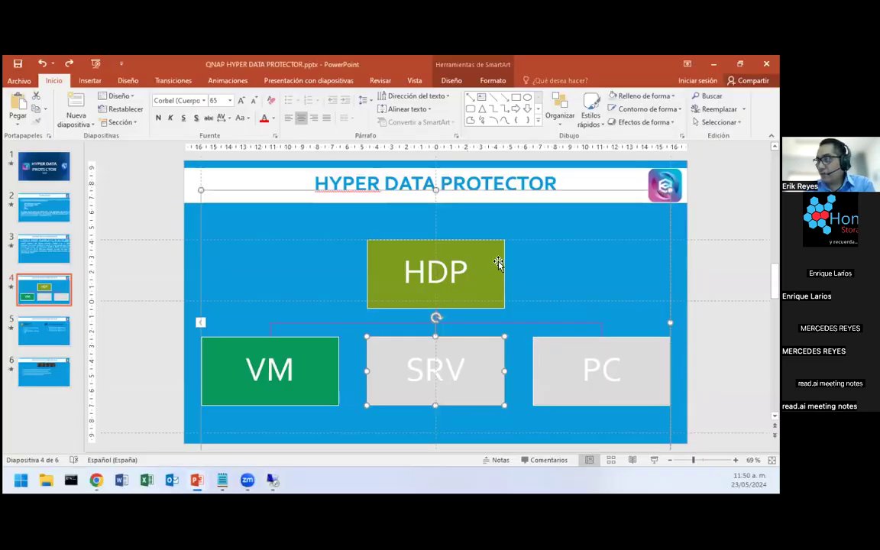
Step: Clear the SRV and PC box selection on slide 4, then minimize PowerPoint
left_click(506, 355)
left_click(574, 358)
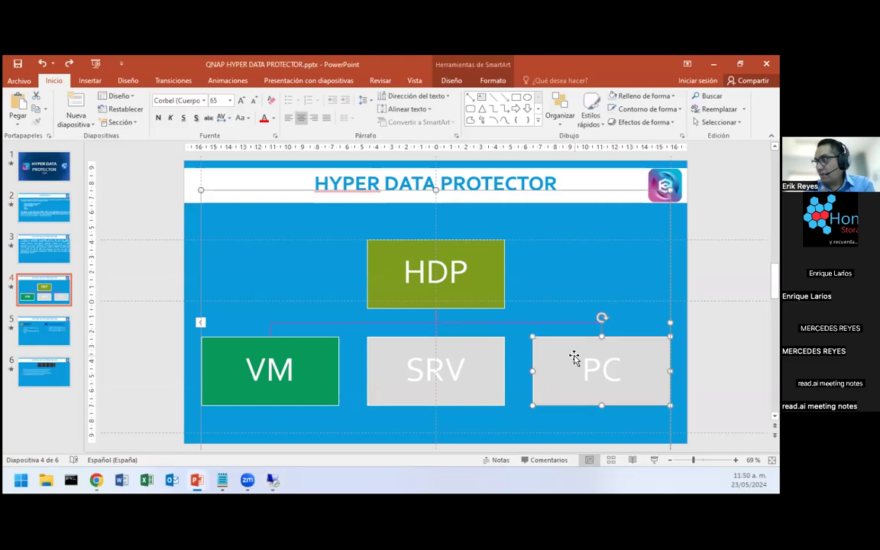
left_click(303, 252)
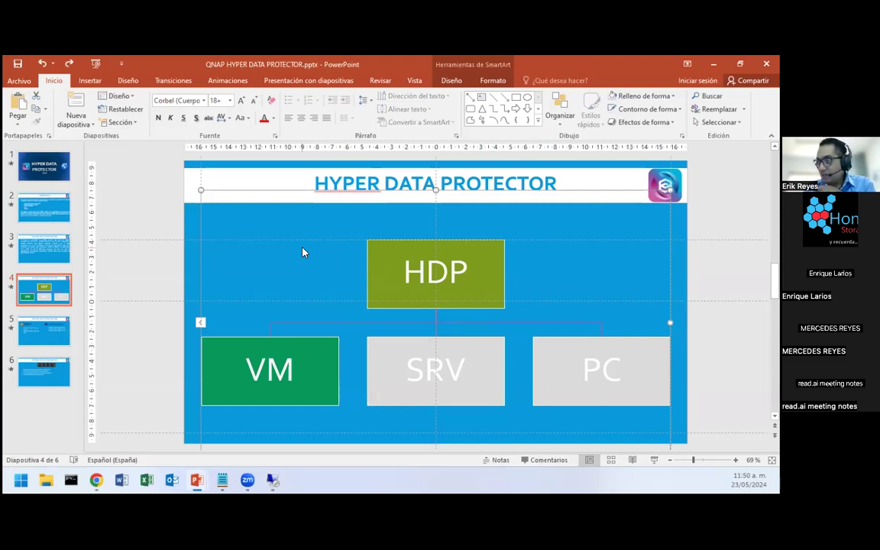
key("Escape")
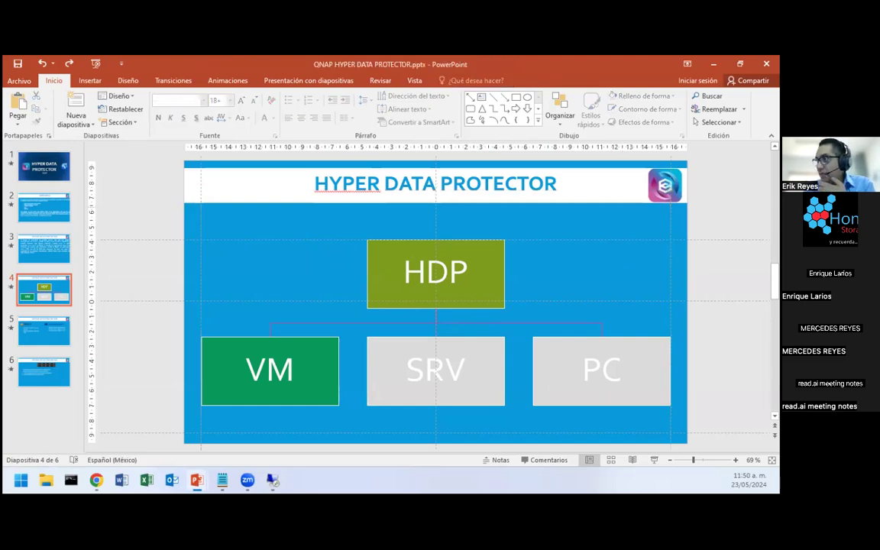
left_click(710, 65)
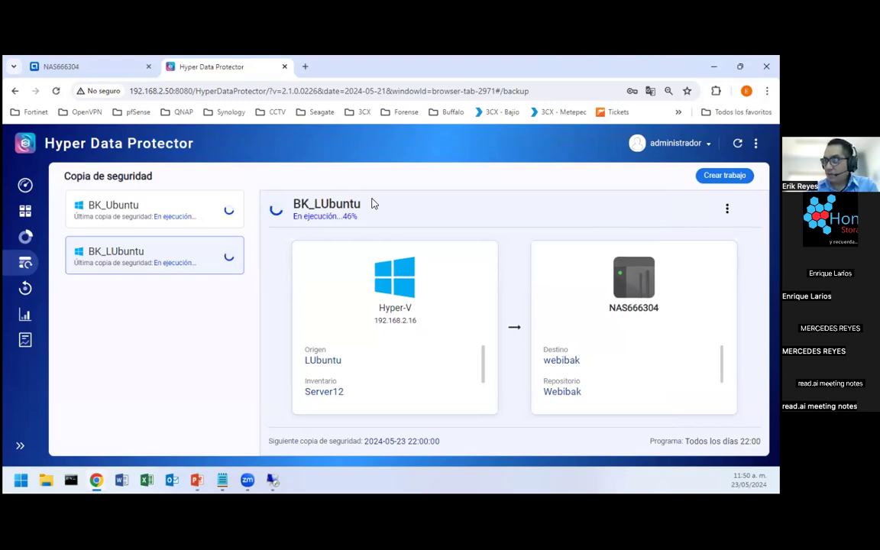
Step: Check BK_Ubuntu and BK_LUbuntu job progress, then go to NAS666304 File Station
left_click(177, 213)
left_click(218, 243)
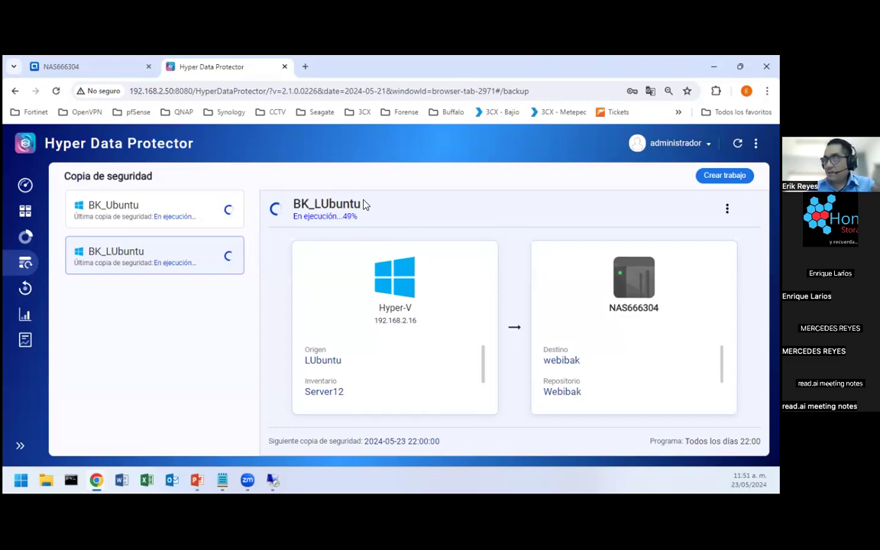
left_click(85, 67)
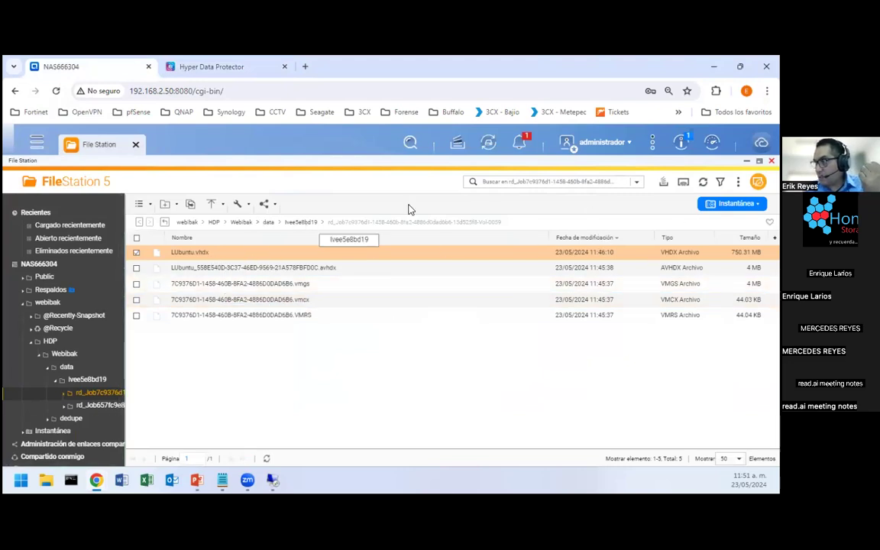
Step: Refresh the backup folder, select the 4.06 GB LUbuntu.vhdx, and zoom the page to 150%
left_click(703, 182)
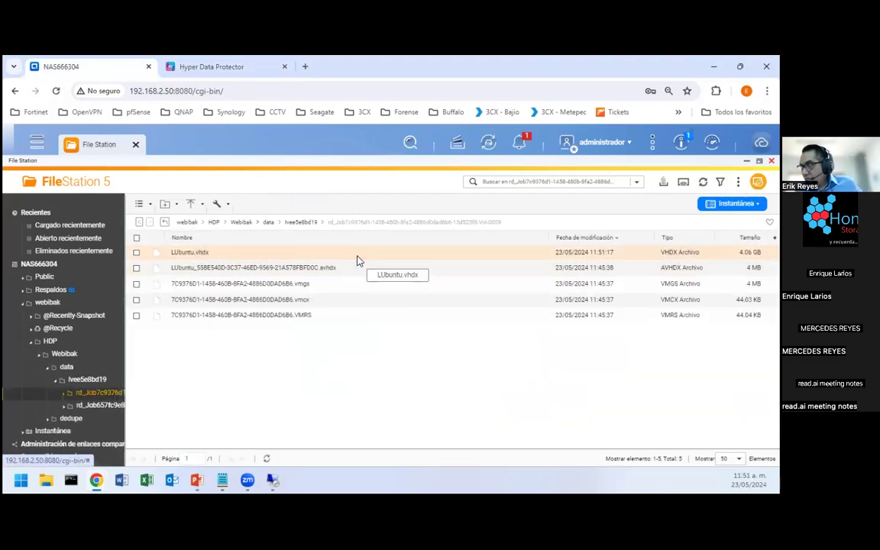
left_click(357, 255)
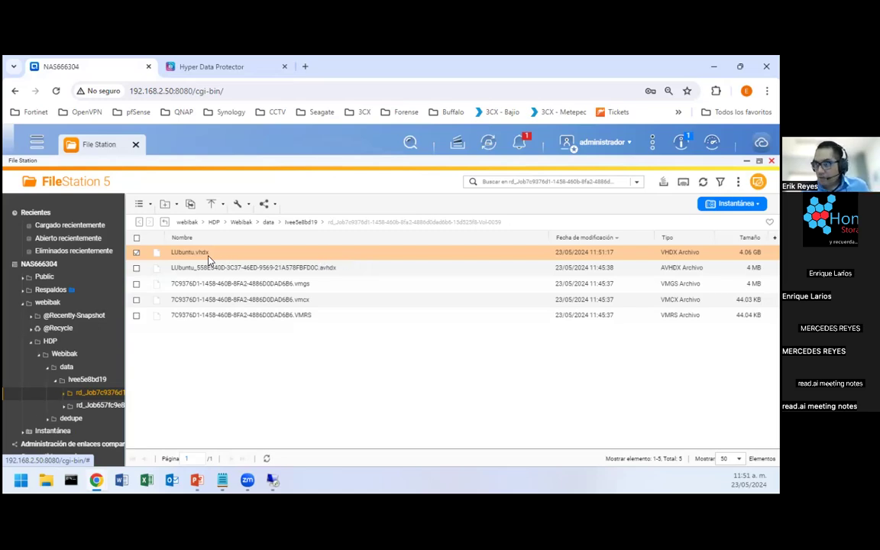
key("ctrl+plus")
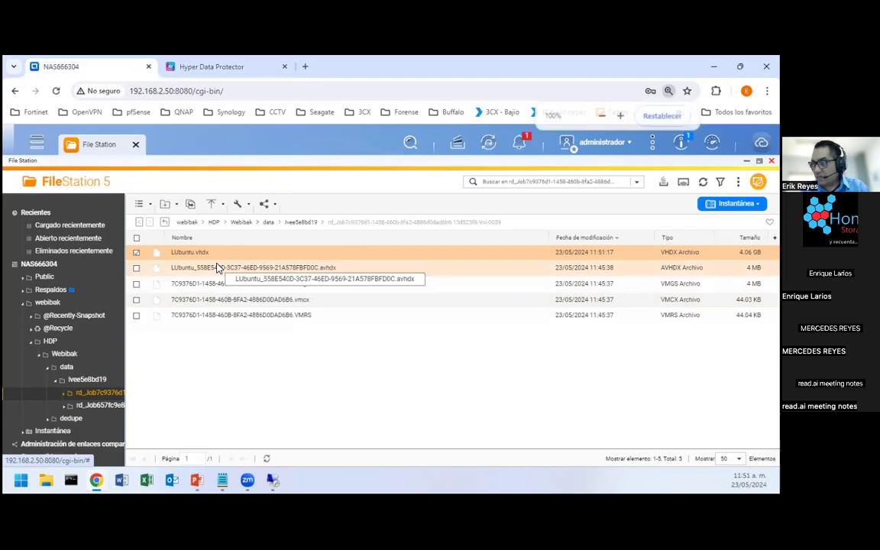
key("ctrl+plus")
key("ctrl+plus")
key("ctrl+plus")
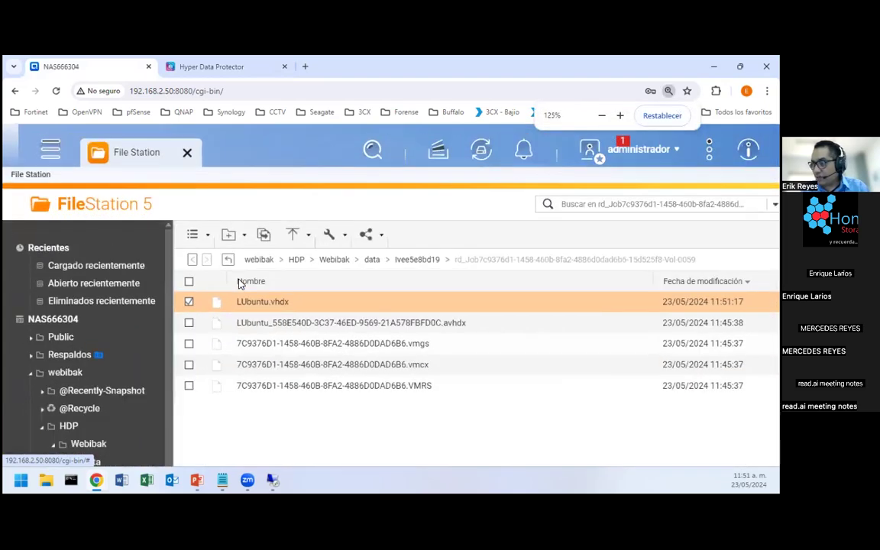